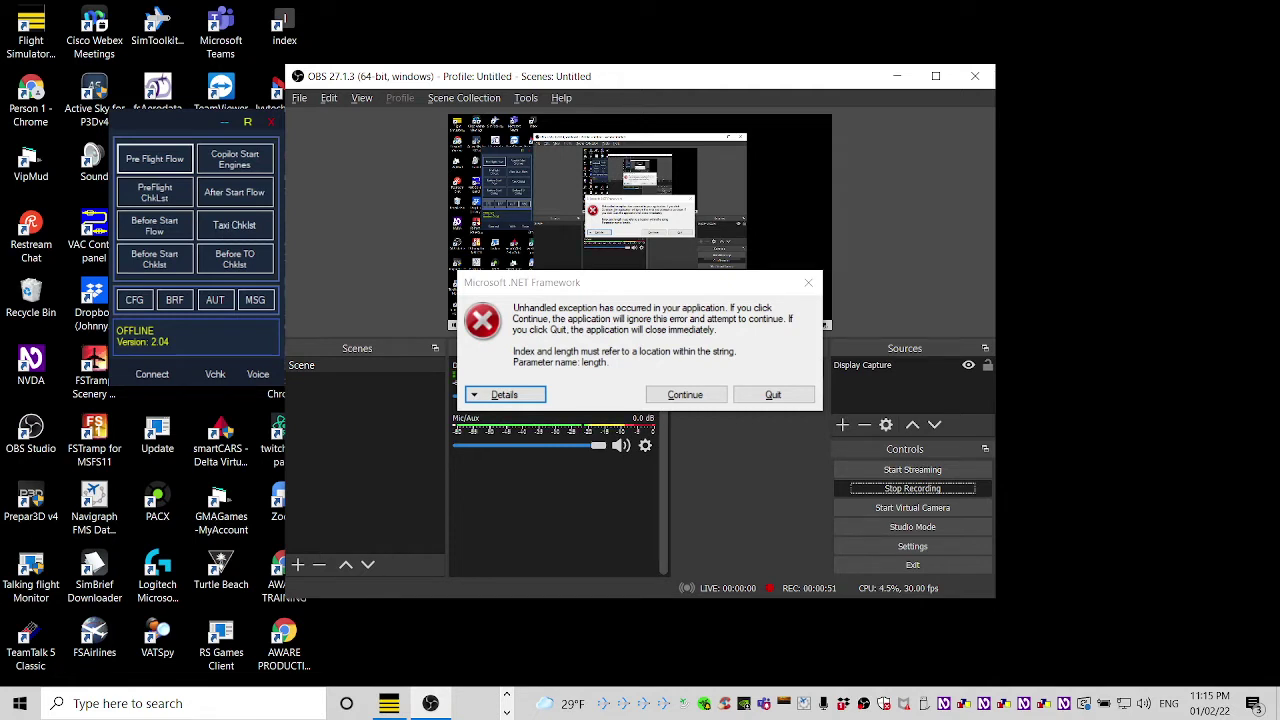
- Switch to the VIP Mud window and close it, confirming the exit
key("alt+Tab")
key("alt+Tab")
key("alt+Tab")
key("alt+Tab")
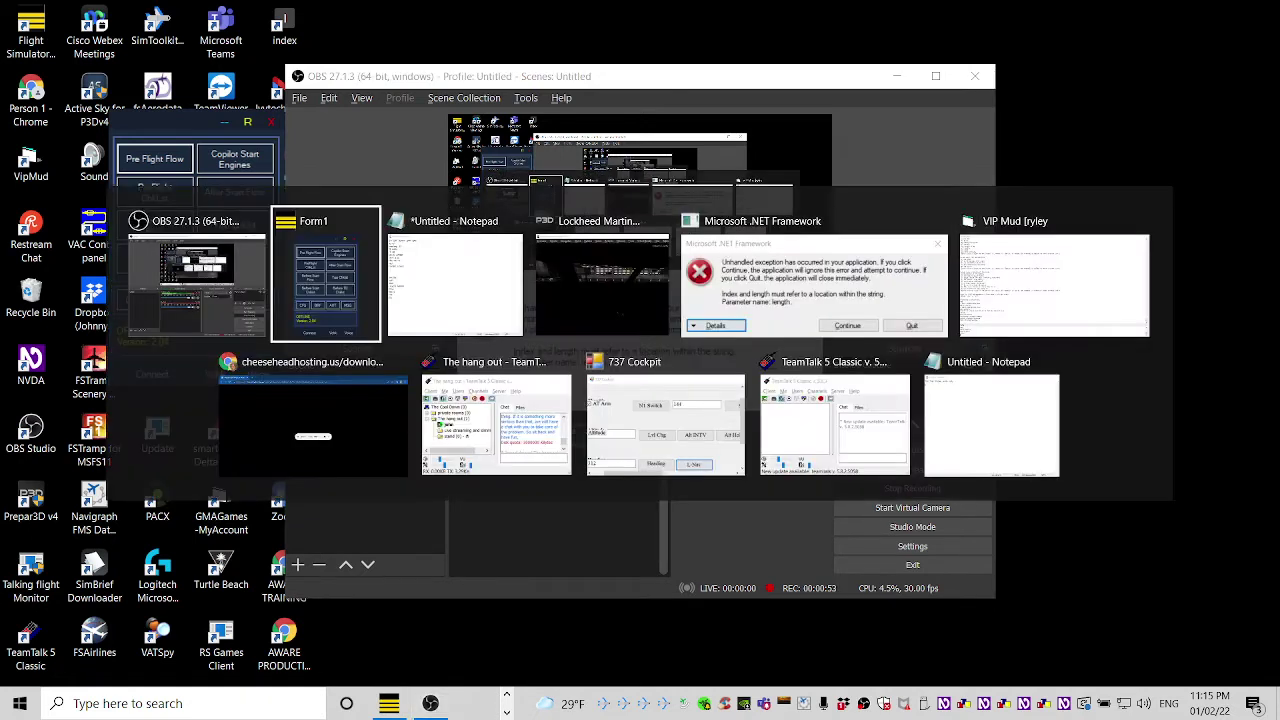
key("alt+Tab")
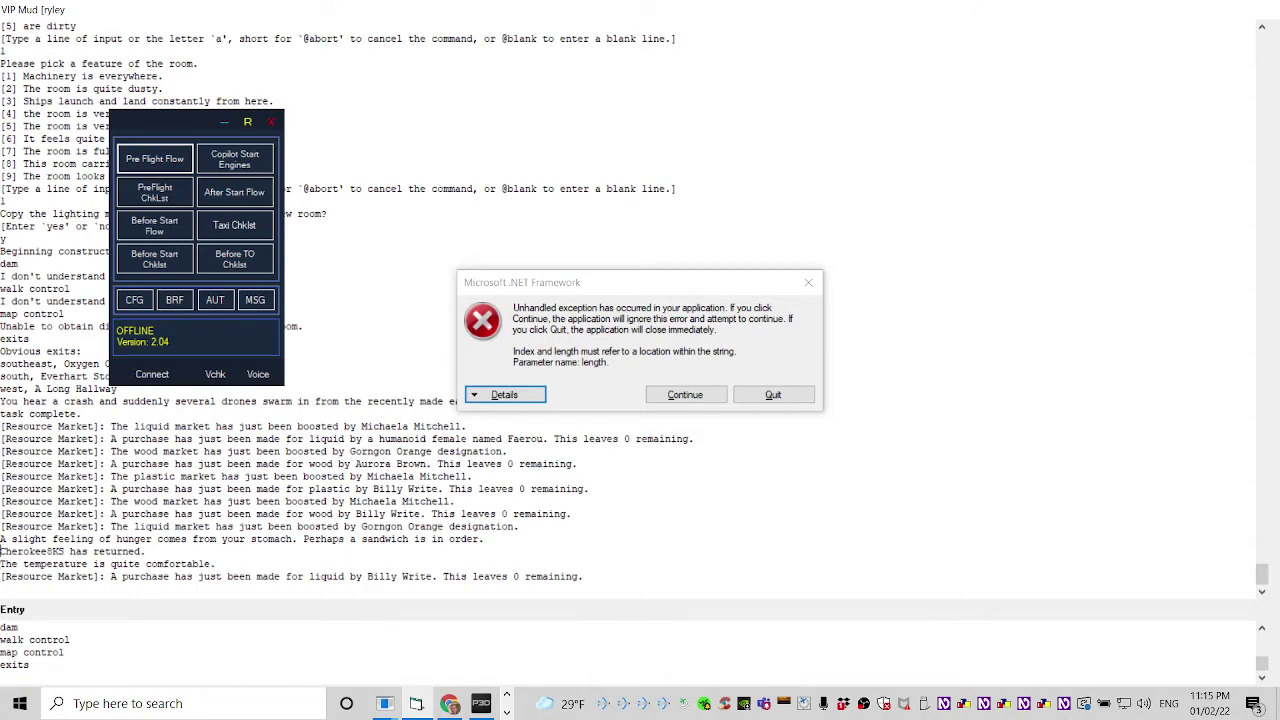
key("Up")
key("Up")
key("alt+Tab")
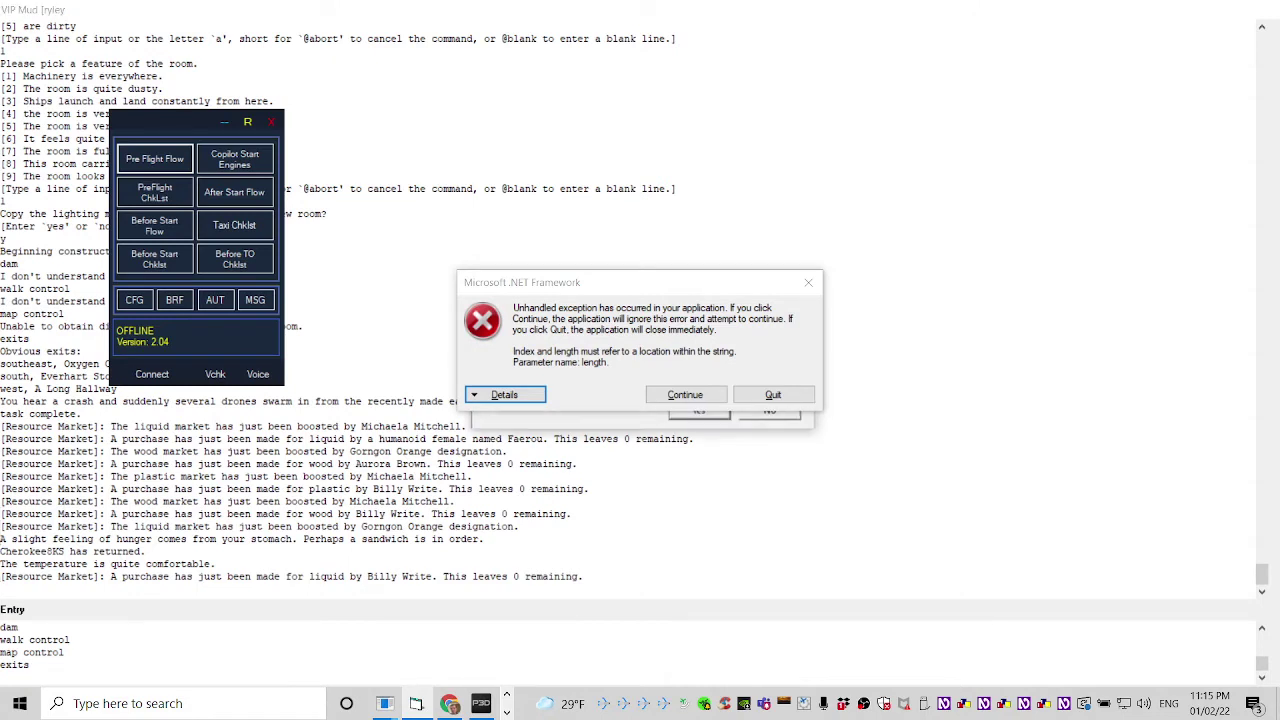
key("Tab")
key("Tab")
key("shift+Tab")
key("alt+Tab")
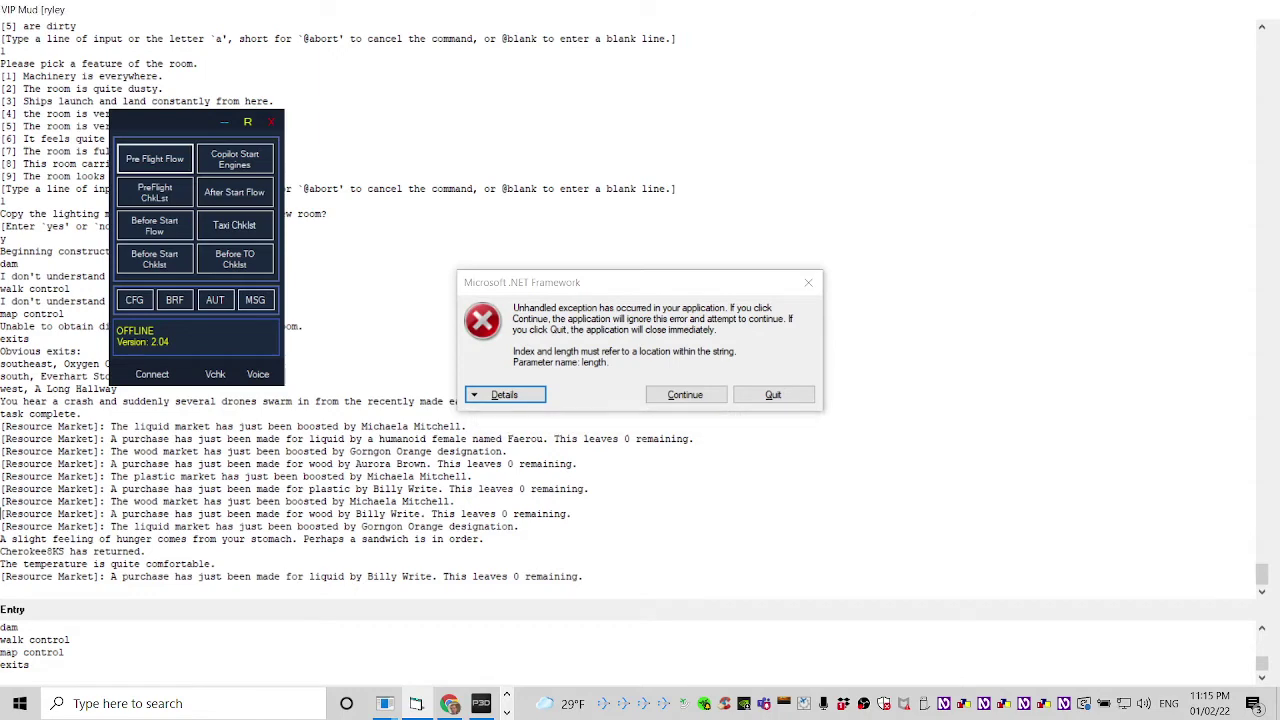
key("alt+Tab")
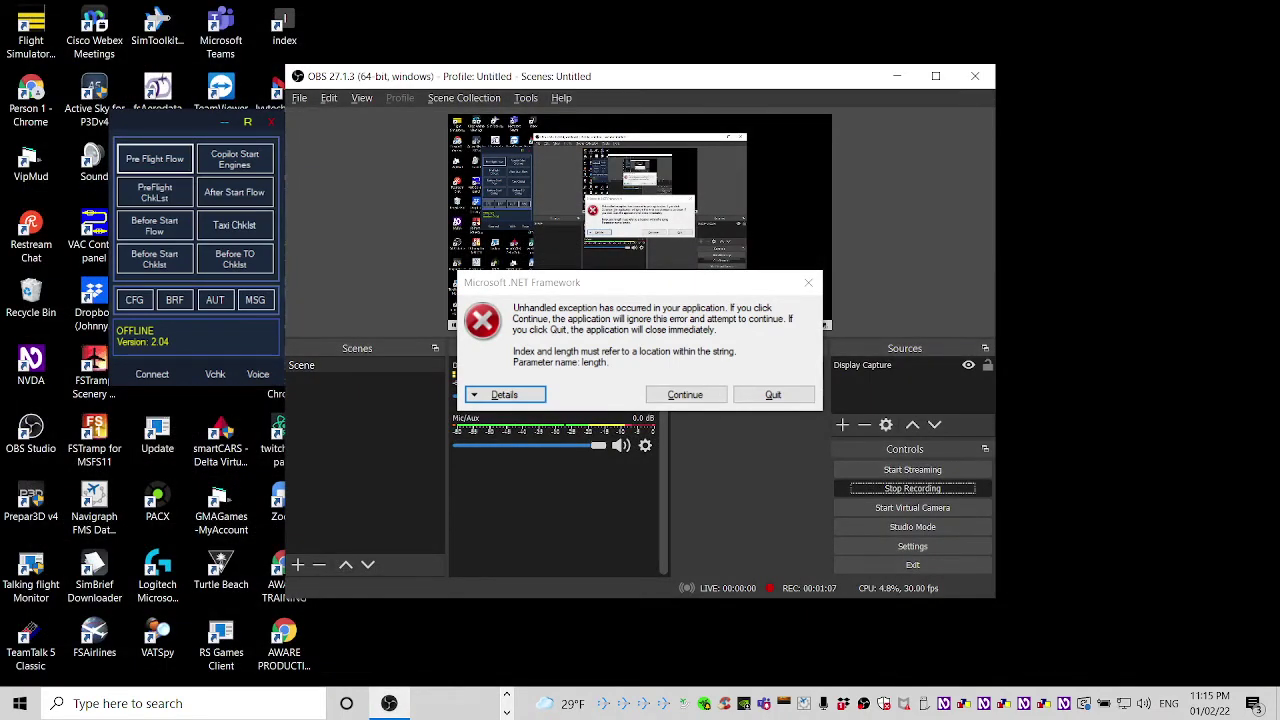
- Switch to the Lockheed Martin Prepar3D v4 window
key("alt+Tab")
key("alt+Tab")
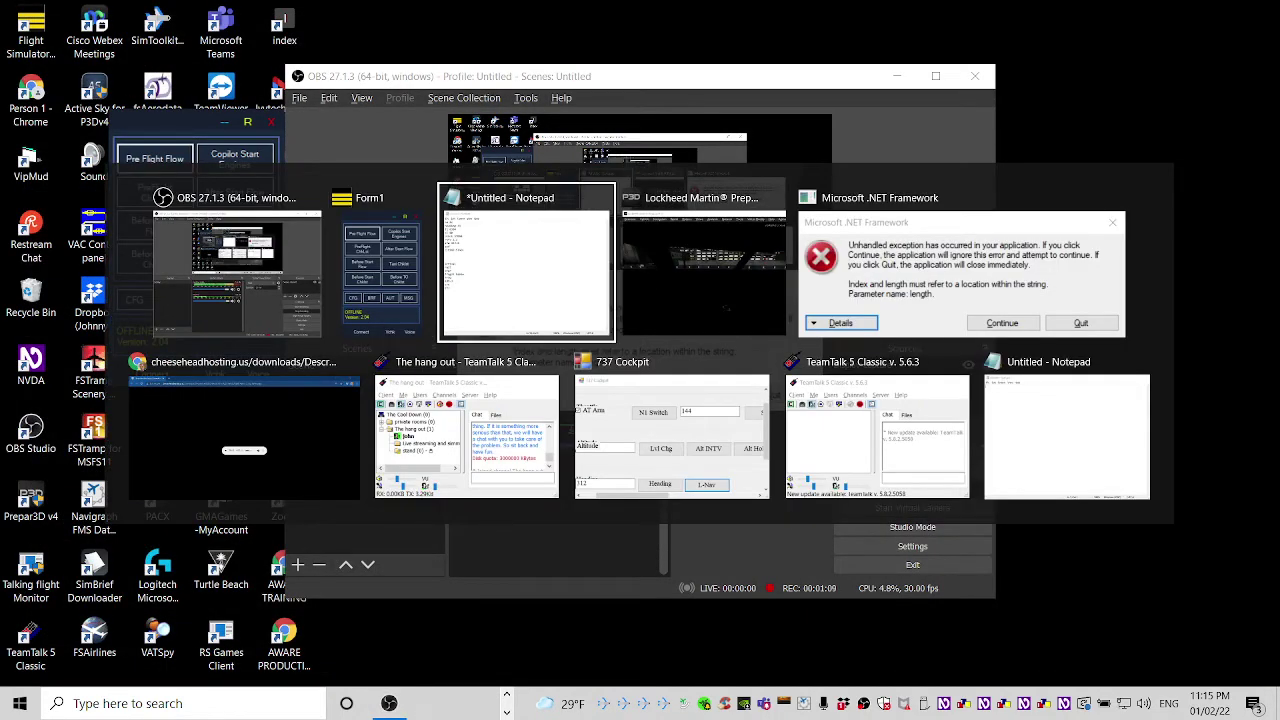
key("alt+Tab")
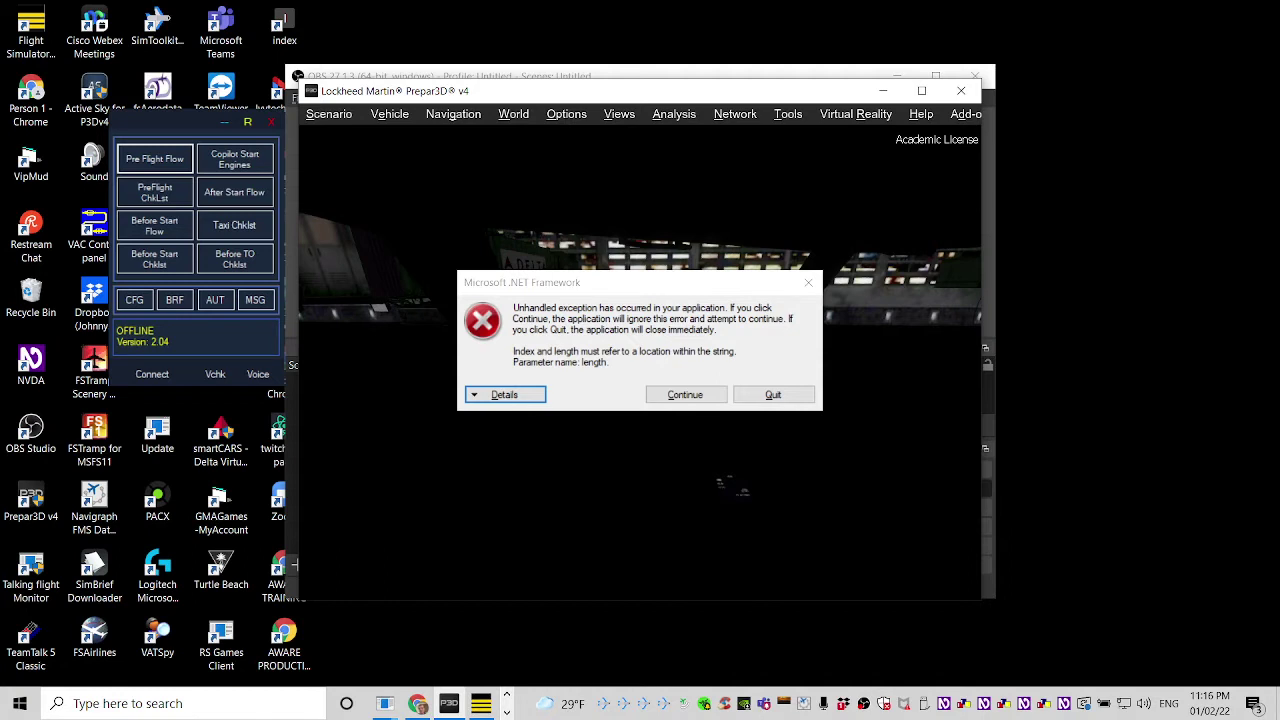
key("alt+Tab")
key("Tab")
key("Tab")
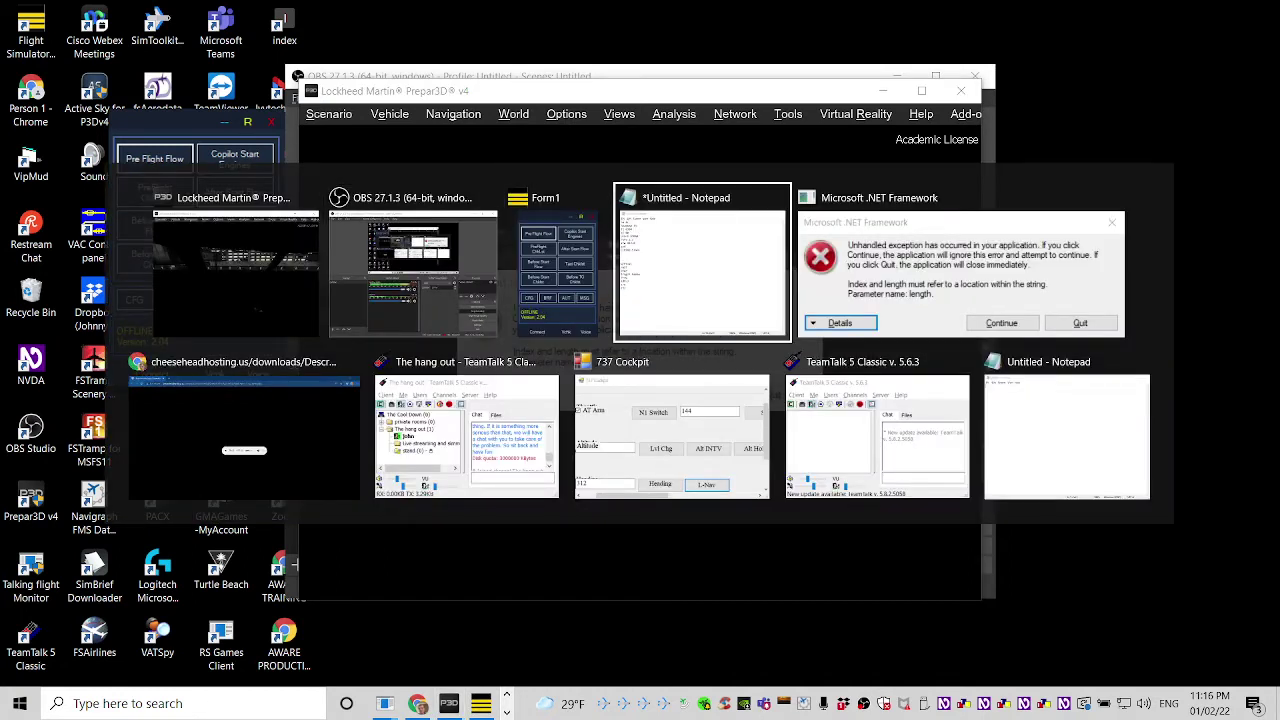
key("Tab")
key("Tab")
key("Tab")
key("Tab")
key("Tab")
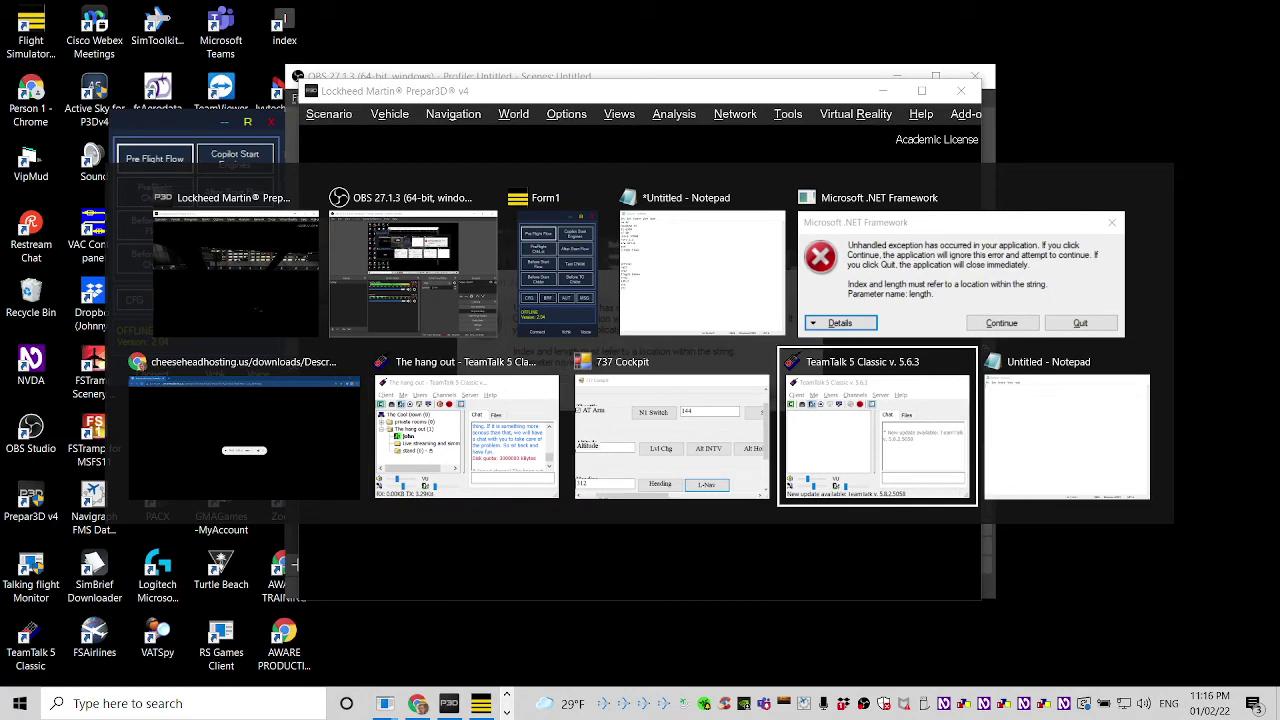
key("Tab")
key("Tab")
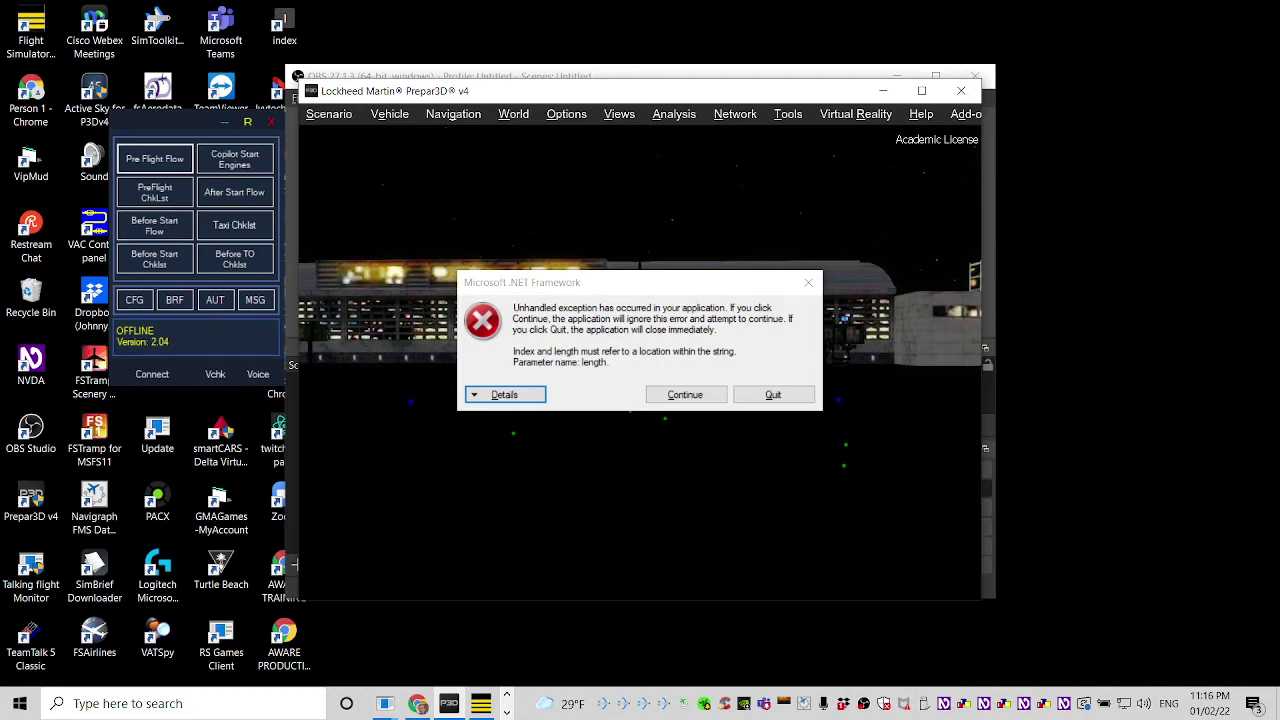
- Cycle the simulator view to the virtual cockpit
key("s")
key("s")
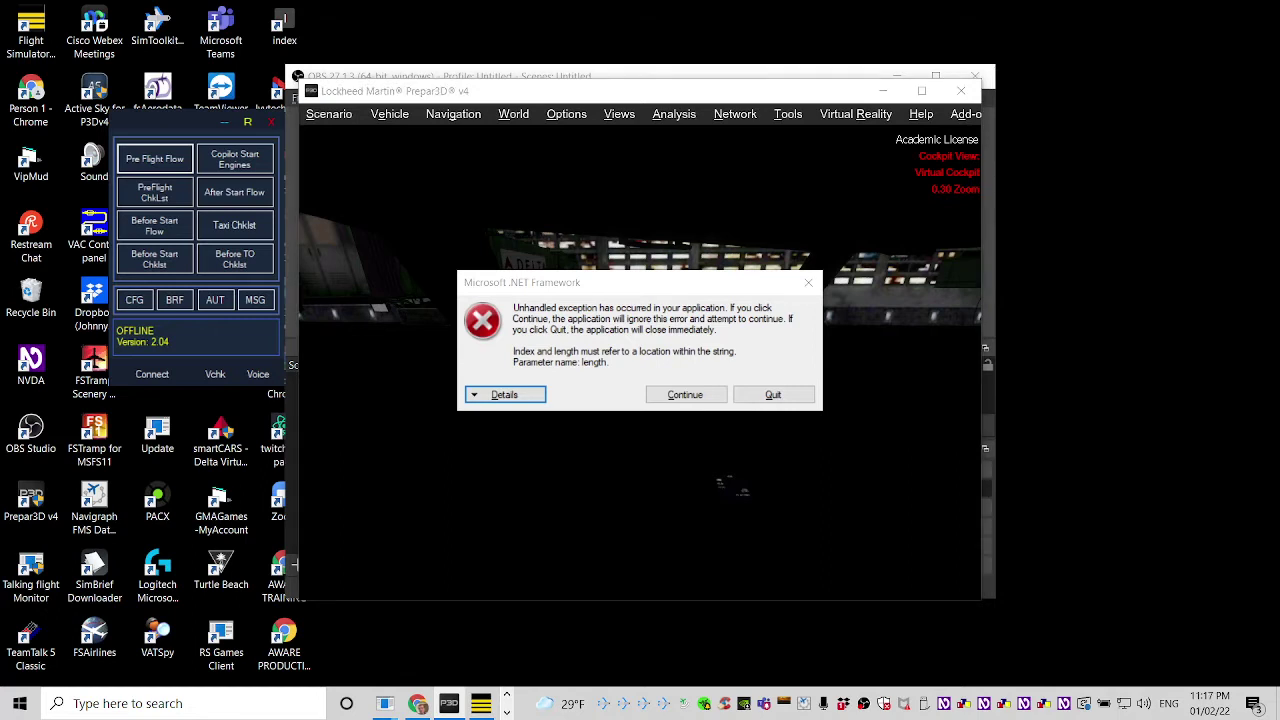
- Open the OS (C:) drive in a new File Explorer window
key("super+e")
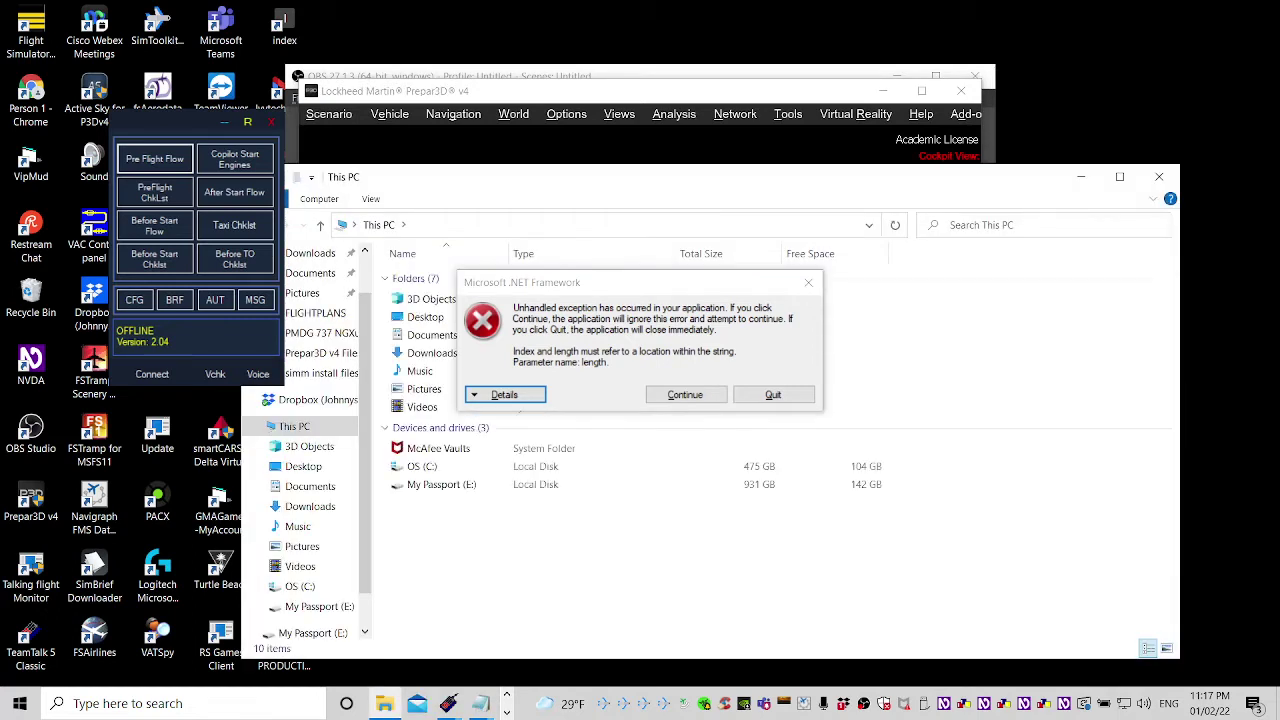
left_click(422, 466)
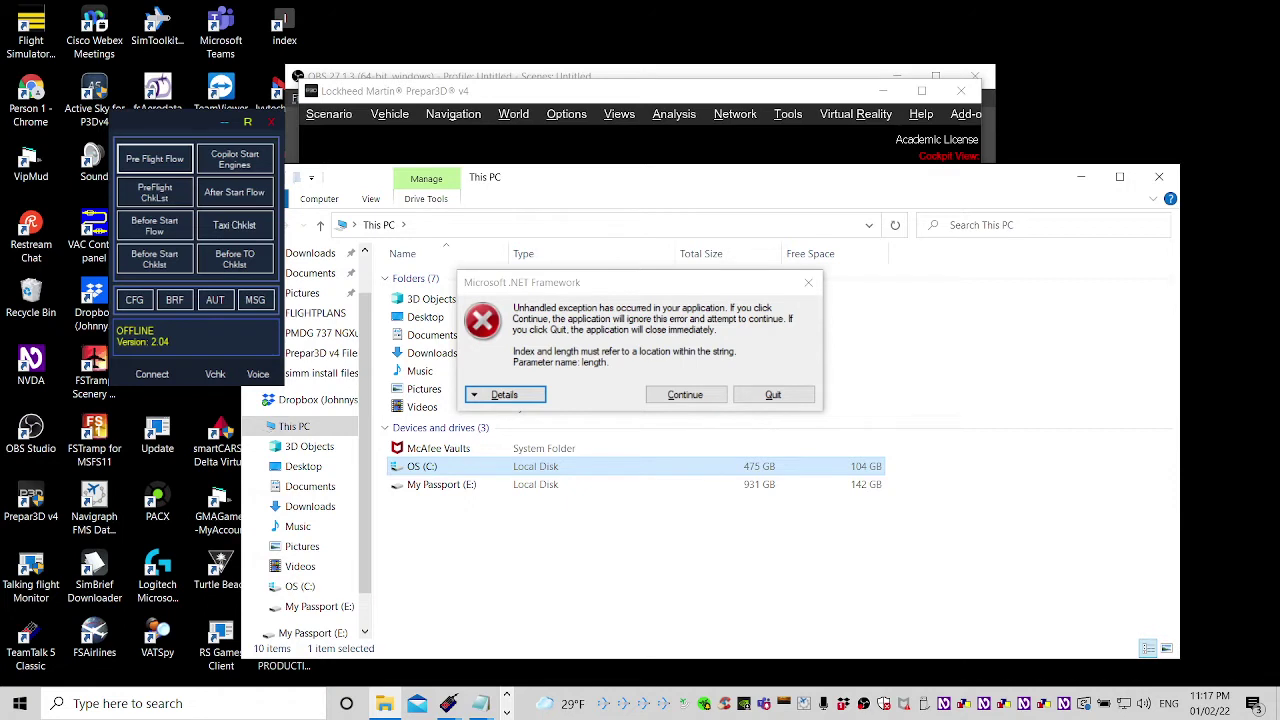
key("Return")
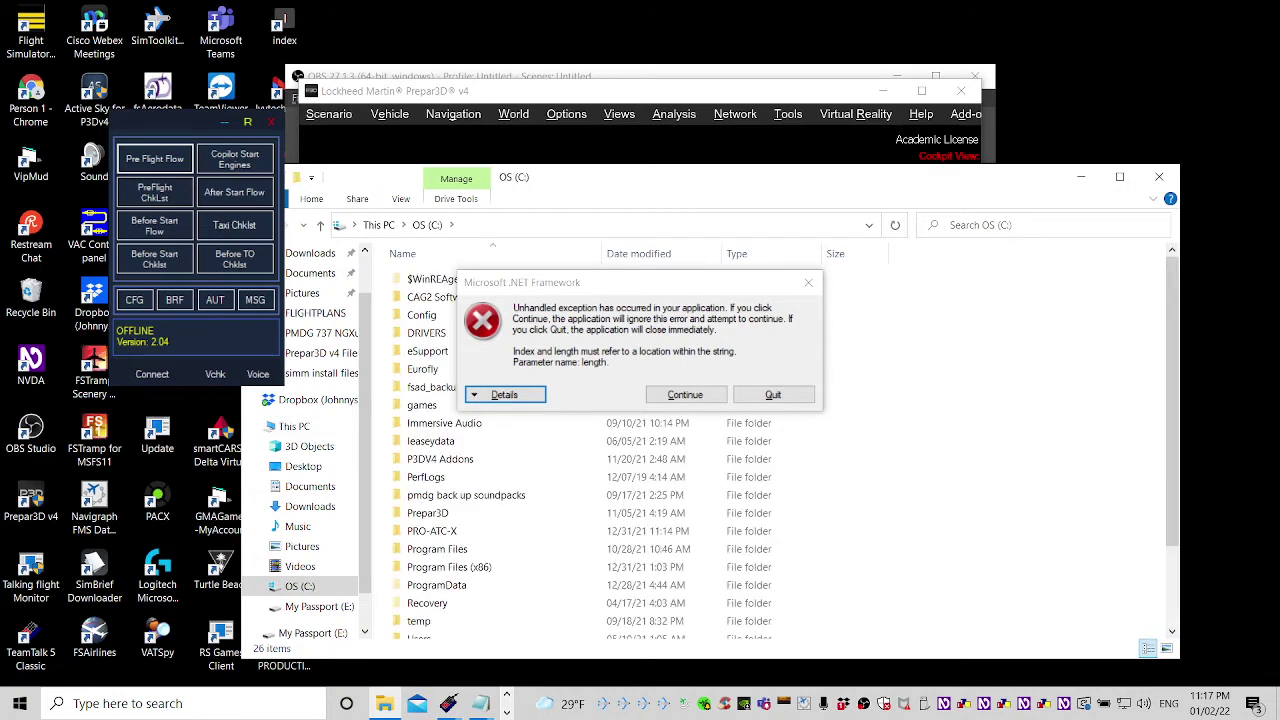
key("p")
key("p")
key("p")
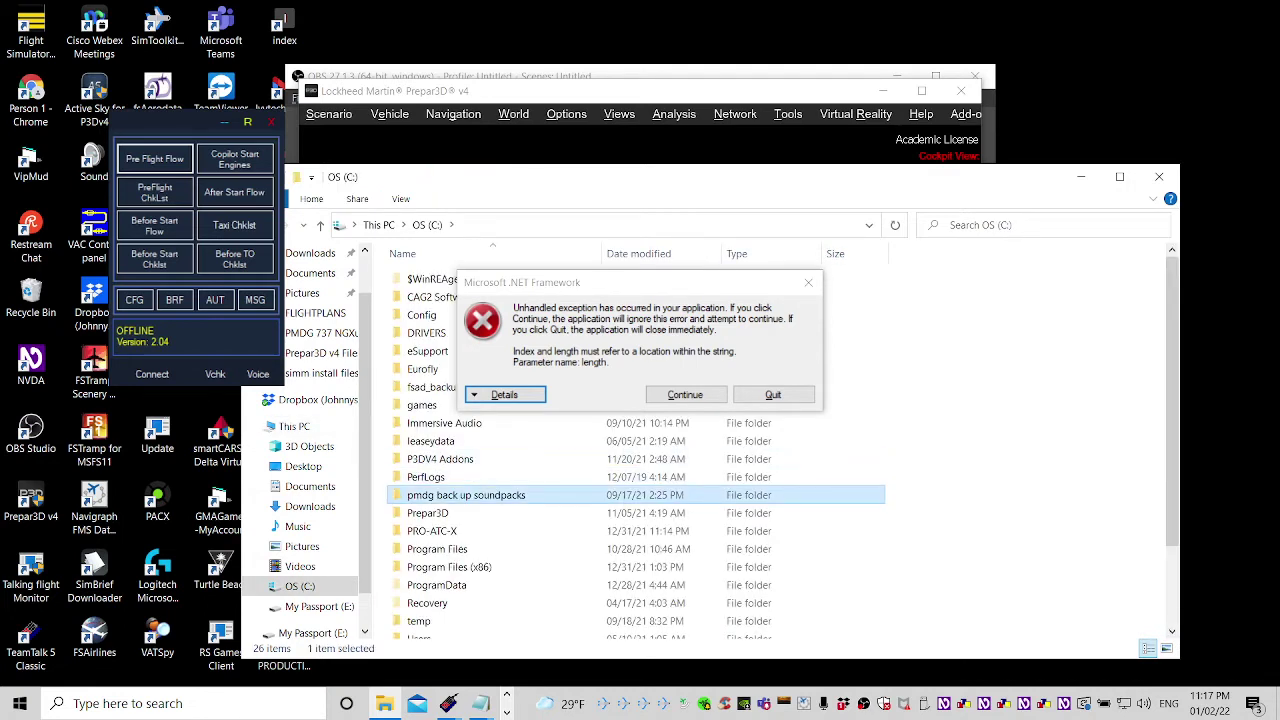
key("p")
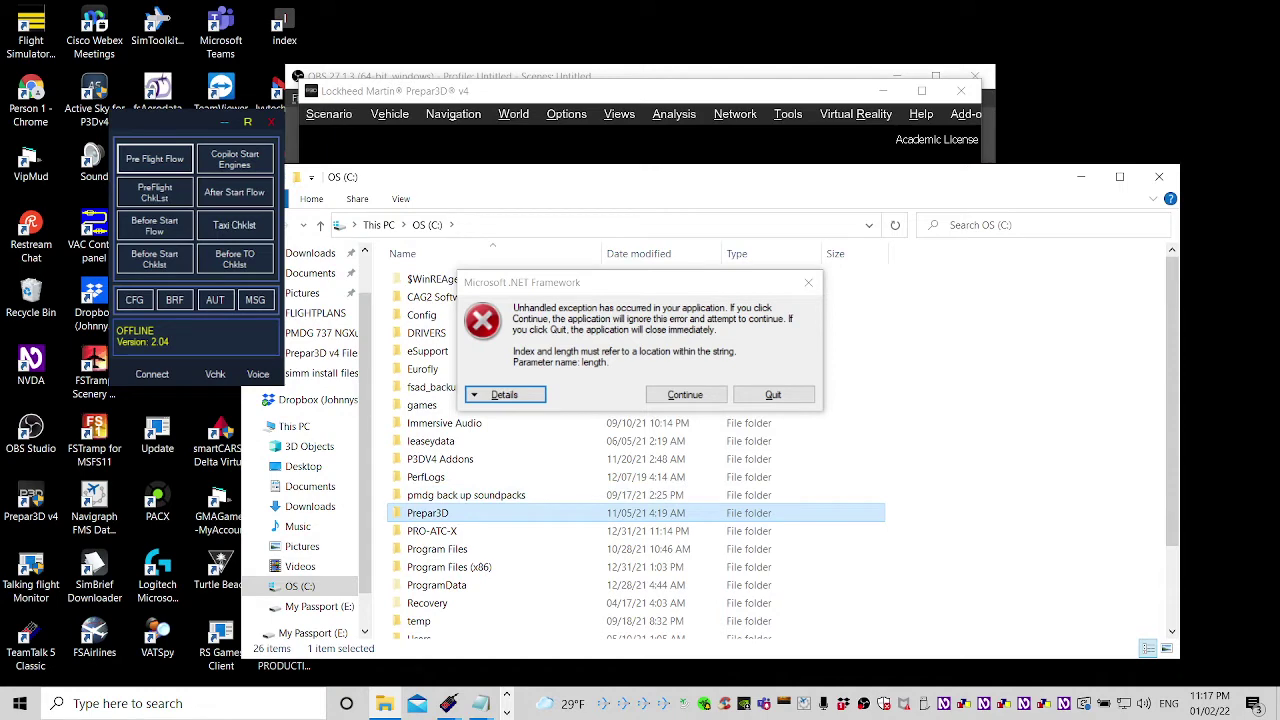
key("p")
key("p")
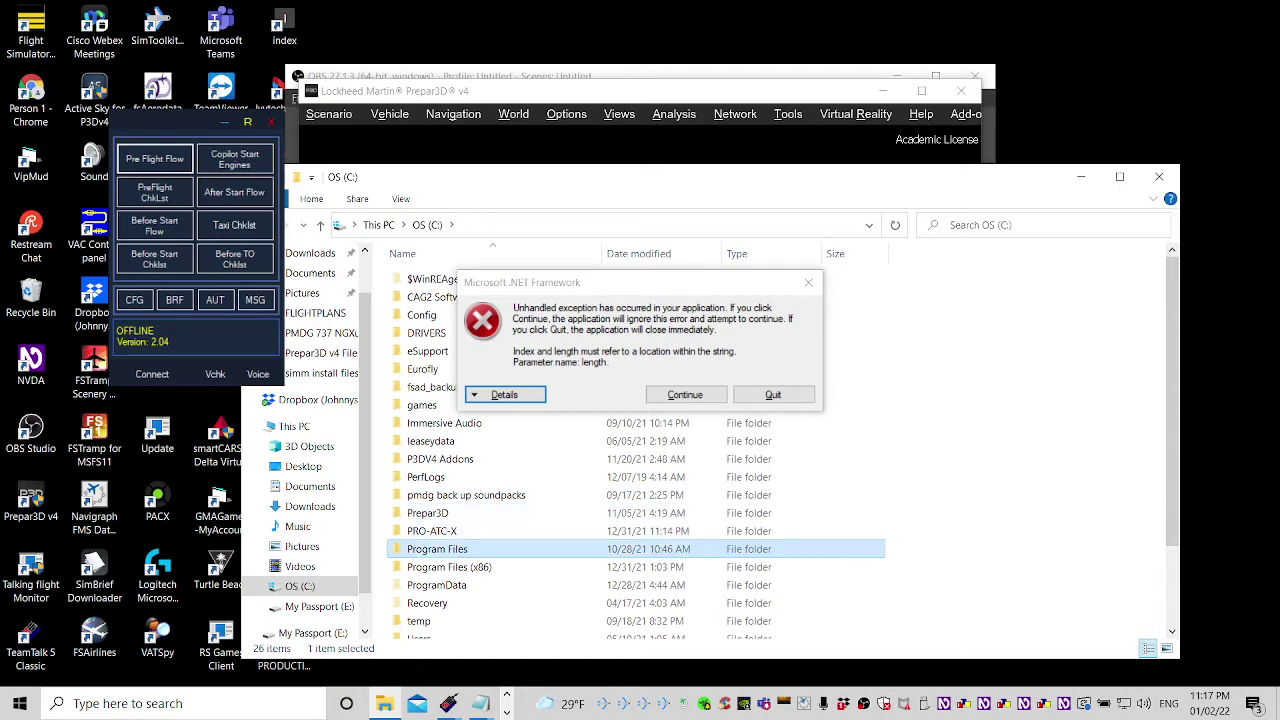
key("Return")
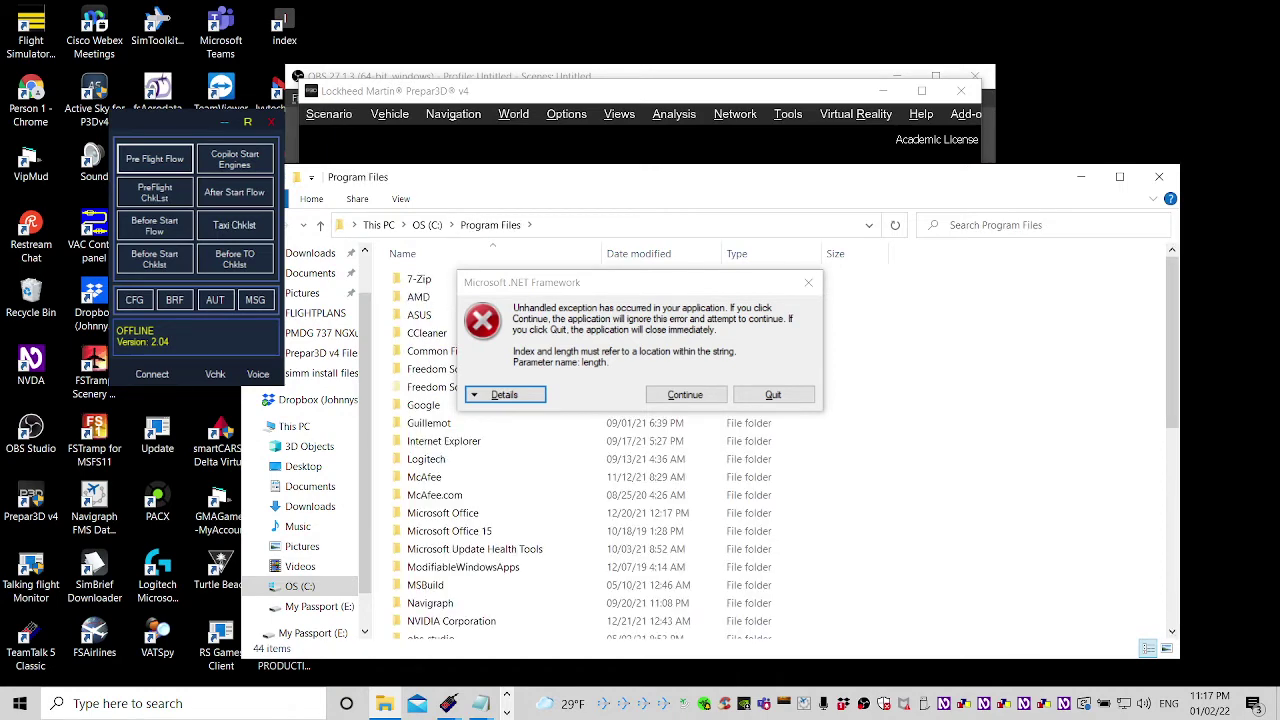
key("f")
key("f")
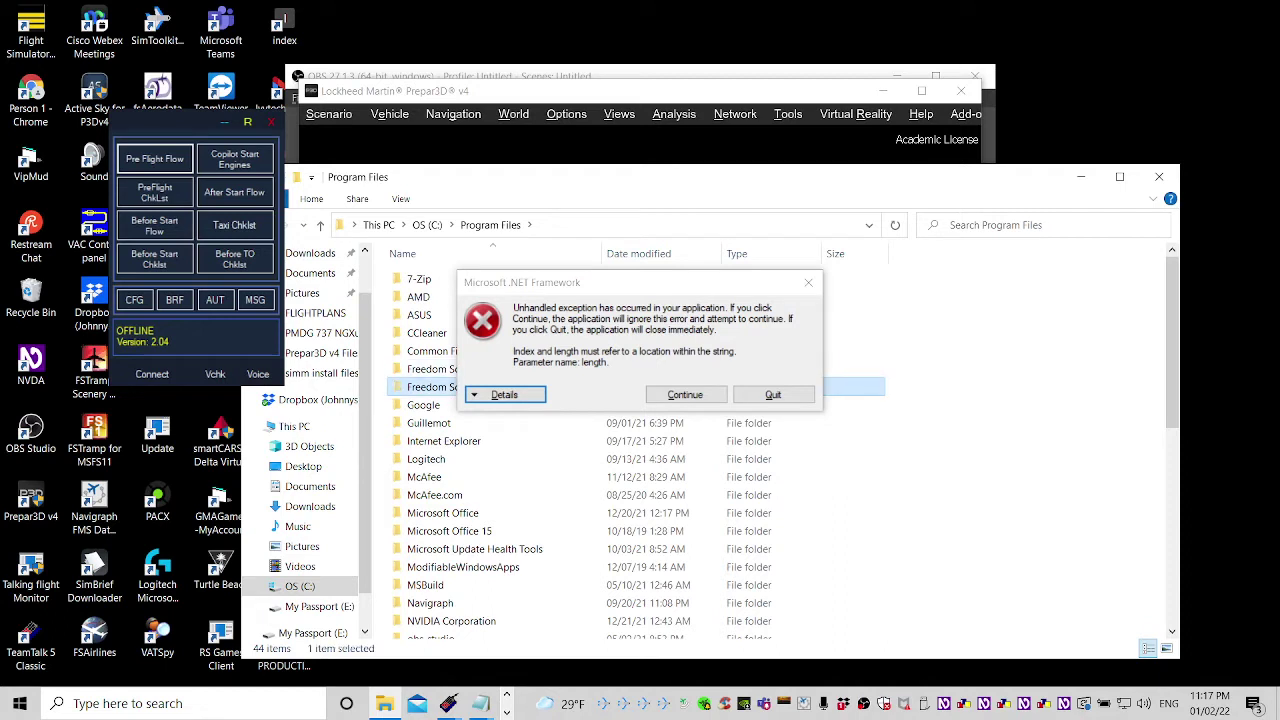
key("g")
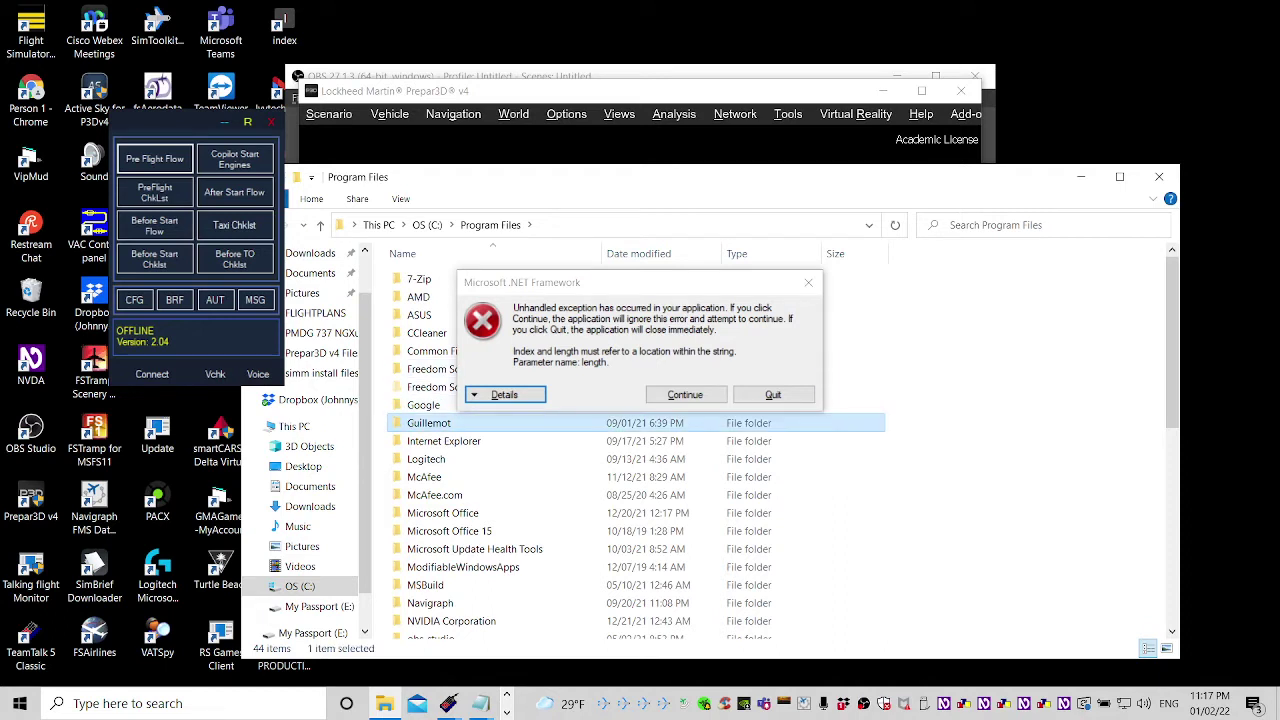
key("Up")
key("Return")
key("BackSpace")
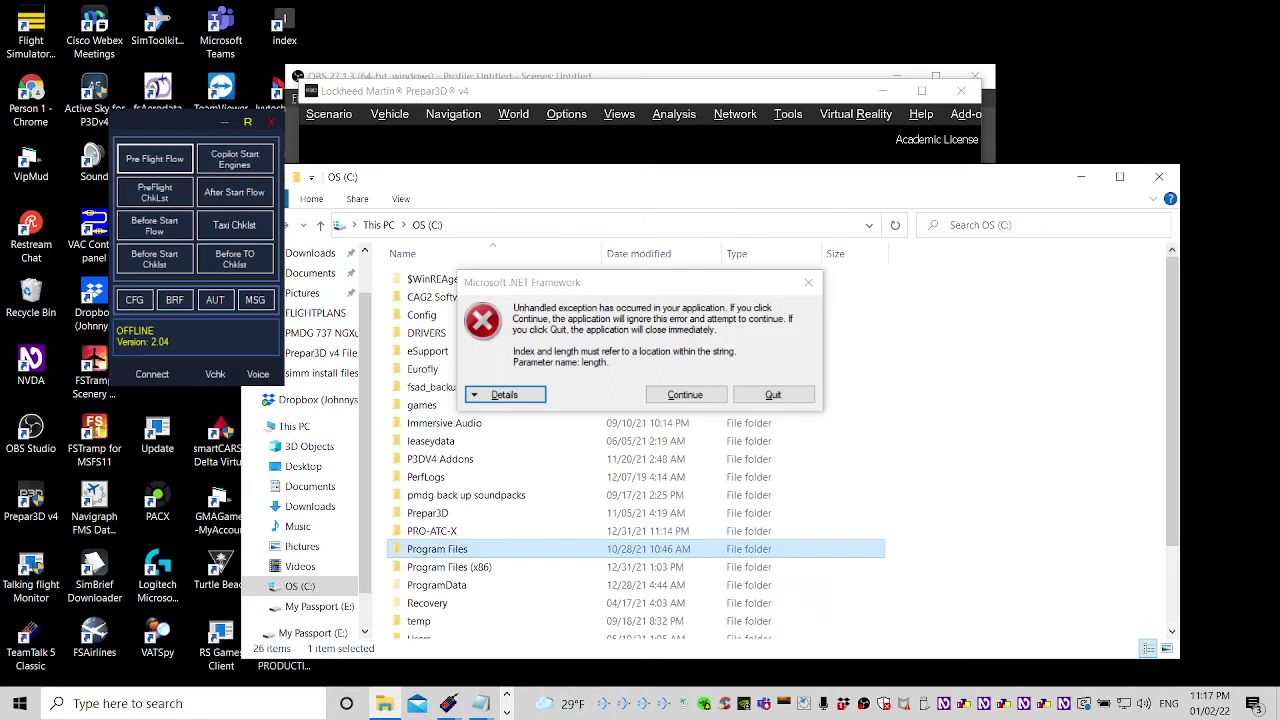
- Open the Flight Simulator First Officer Prof folder inside Program Files (x86)
key("Down")
key("Return")
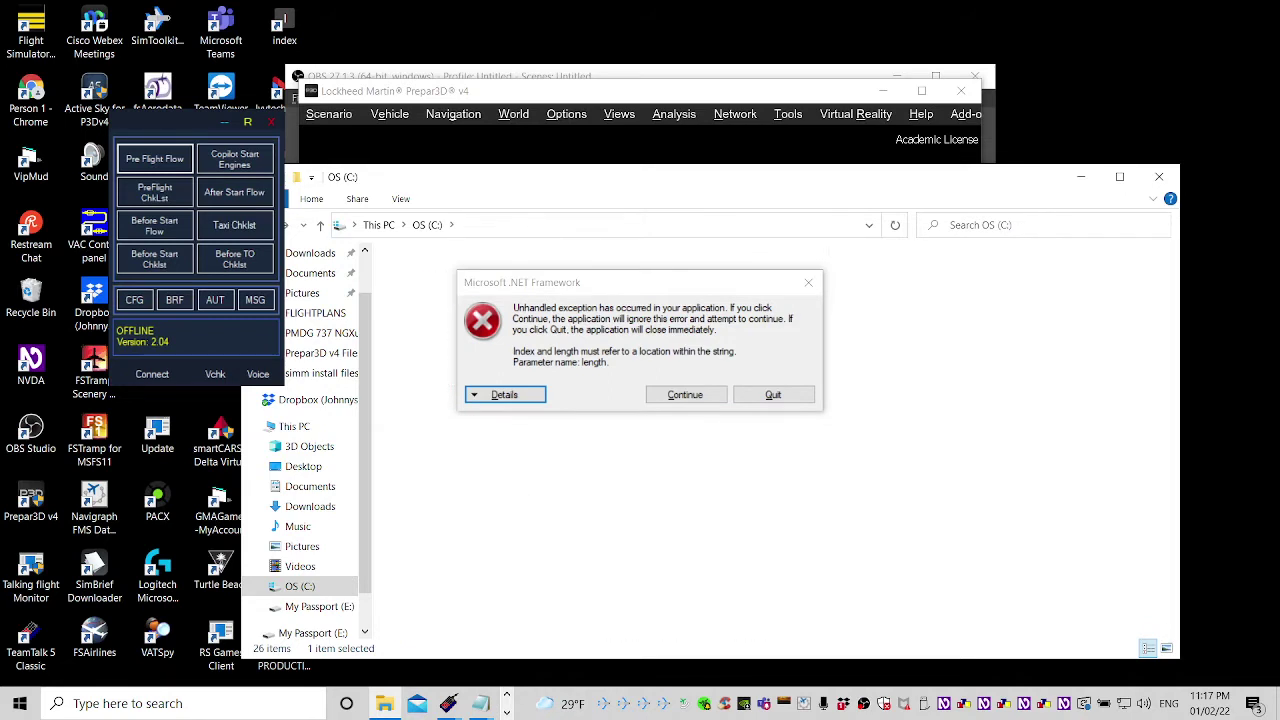
key("f")
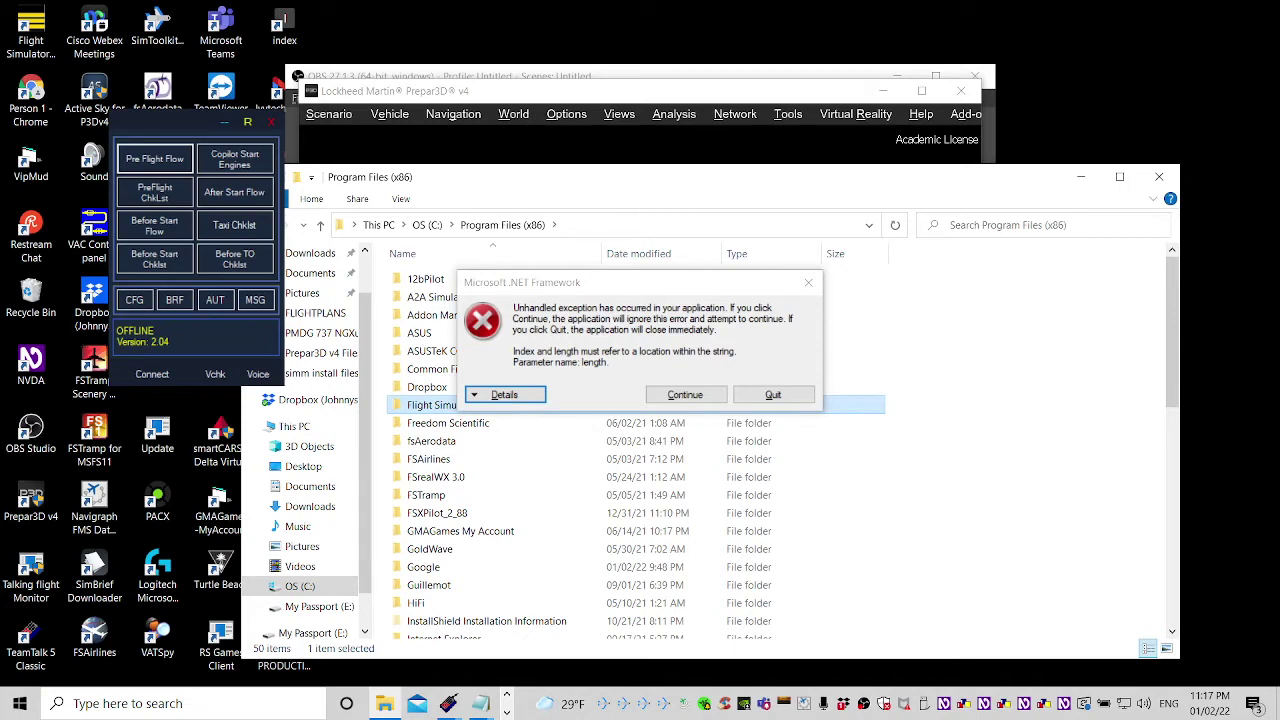
key("Return")
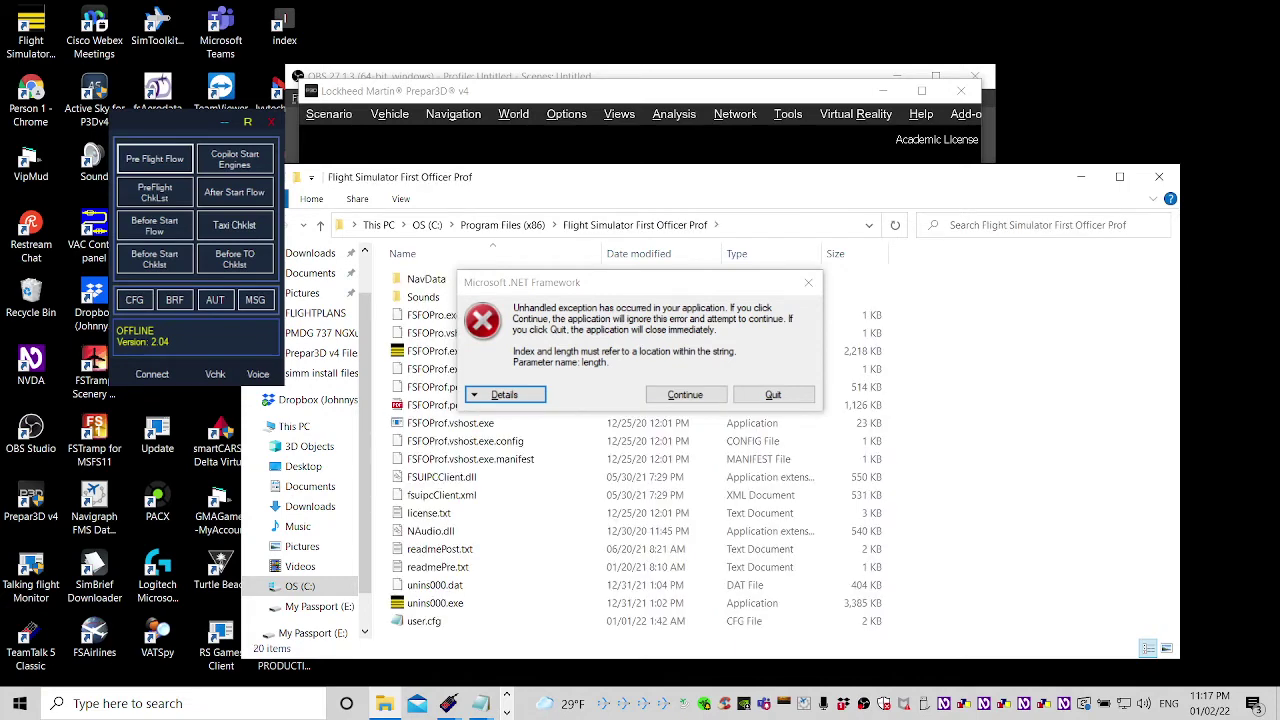
- Open the user.cfg file from the Flight Simulator First Officer Prof folder in Notepad
key("u")
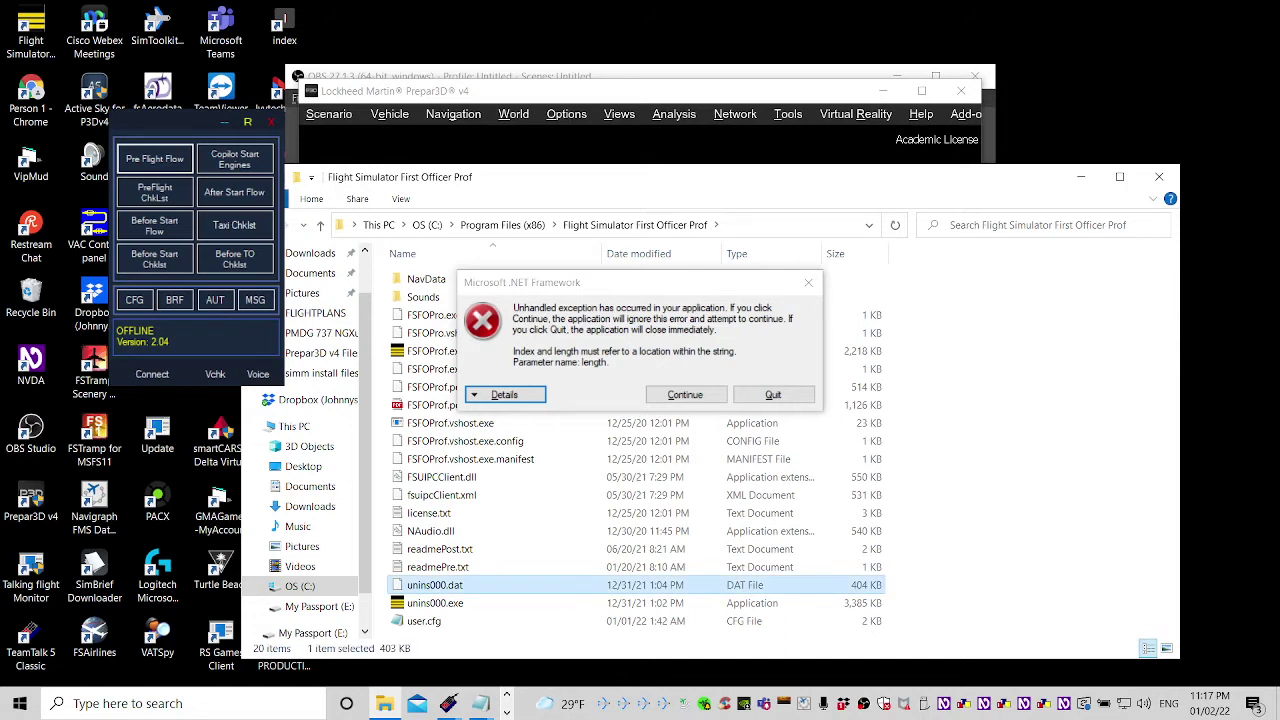
key("Down")
key("Down")
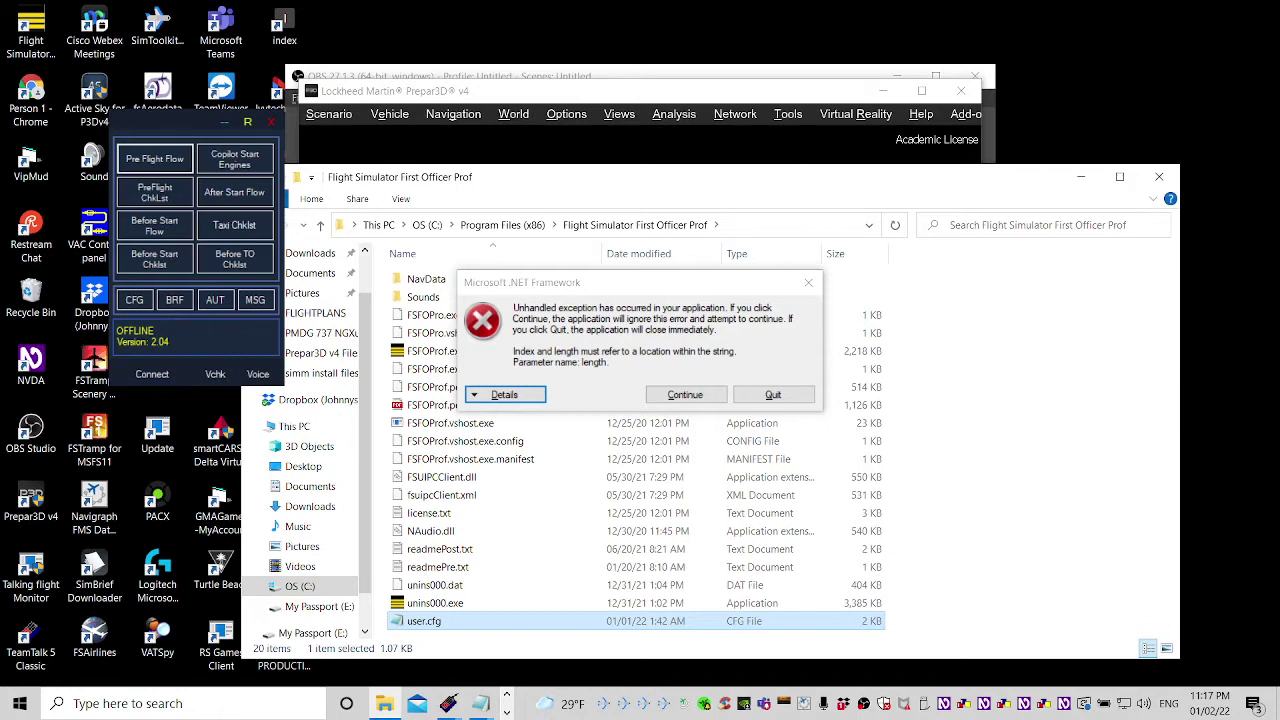
key("Return")
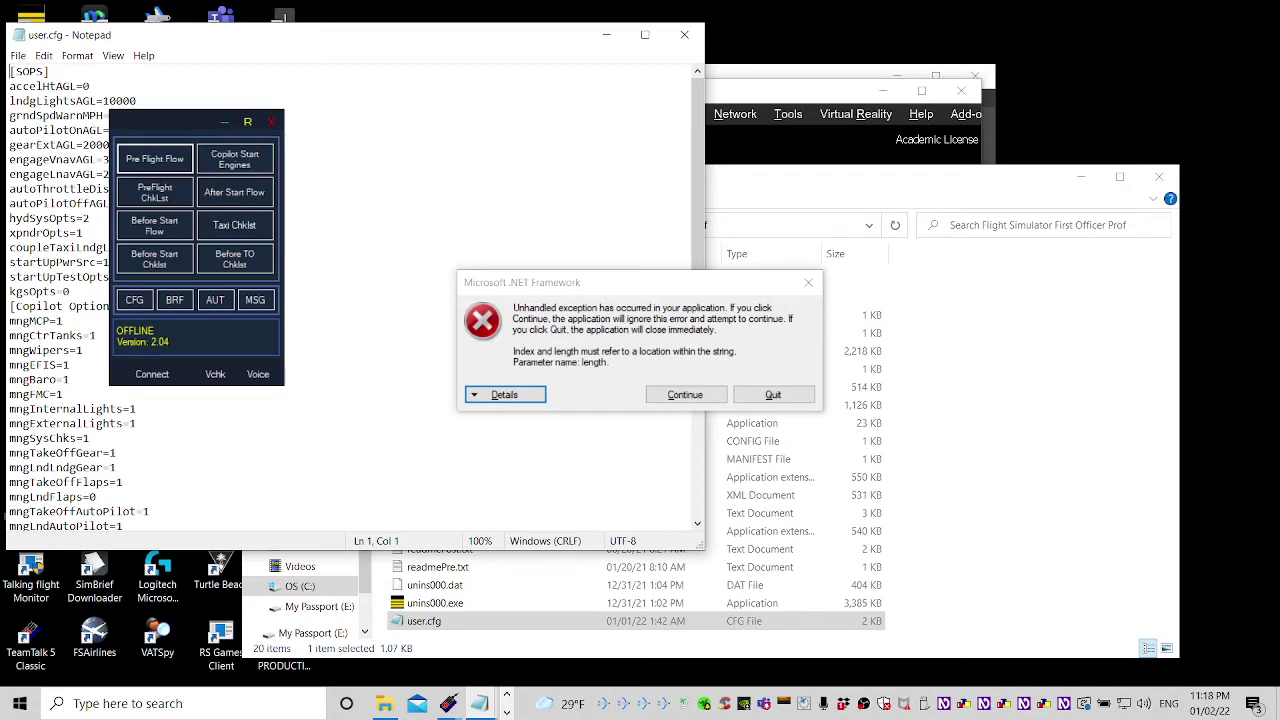
- Read through the SOPS settings in user.cfg from the acceleration height to the VNAV engagement altitude
left_click(10, 86)
left_click(37, 86)
left_click(47, 86)
left_click(54, 86)
left_click(66, 86)
left_click(83, 116)
left_click(83, 130)
left_click(83, 159)
left_click(70, 159)
left_click(92, 159)
left_click(51, 159)
left_click(44, 159)
left_click(10, 159)
- Read through the remaining SOPS settings in user.cfg, from the LNAV engagement altitude to kgsOpts
left_click(10, 174)
left_click(10, 188)
left_click(78, 188)
key("Right")
key("Right")
key("Right")
key("Right")
left_click(10, 203)
left_click(10, 218)
left_click(10, 262)
left_click(10, 276)
- Read the copilot options for centre tanks, wipers and EFIS in user.cfg
left_click(10, 291)
left_click(9, 336)
left_click(9, 350)
left_click(9, 365)
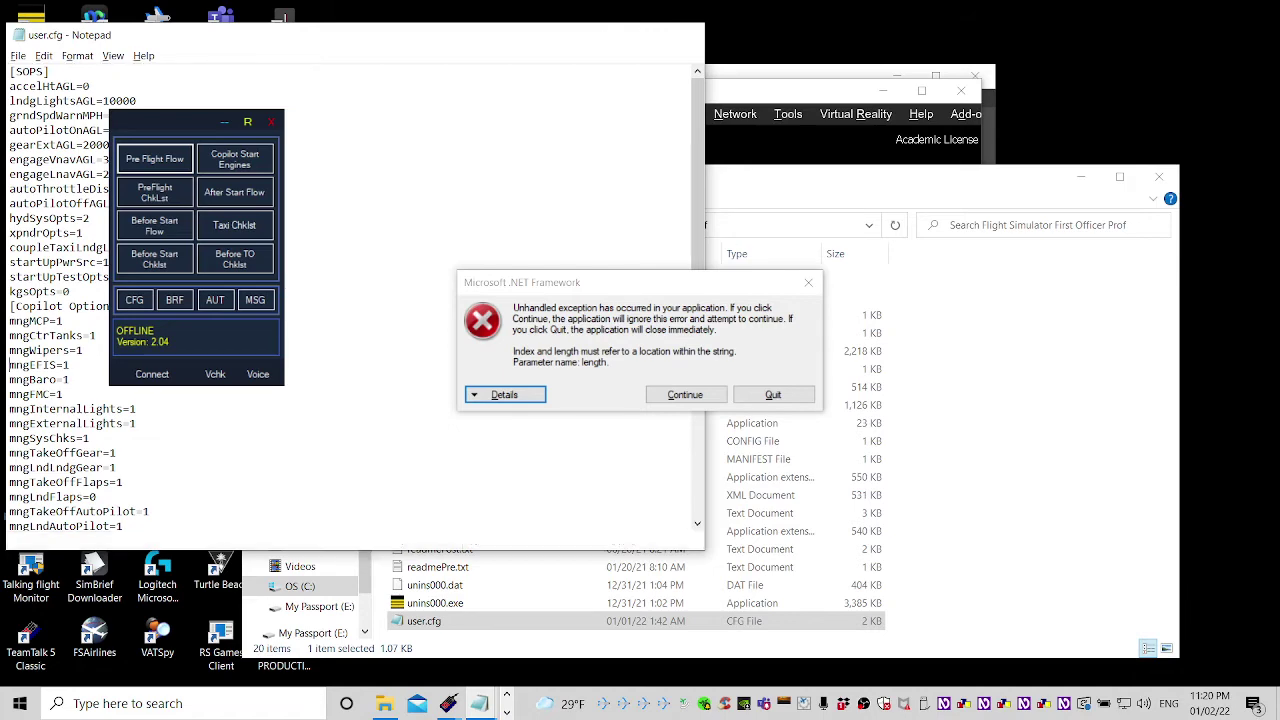
- Close user.cfg and the File Explorer window
left_click(684, 34)
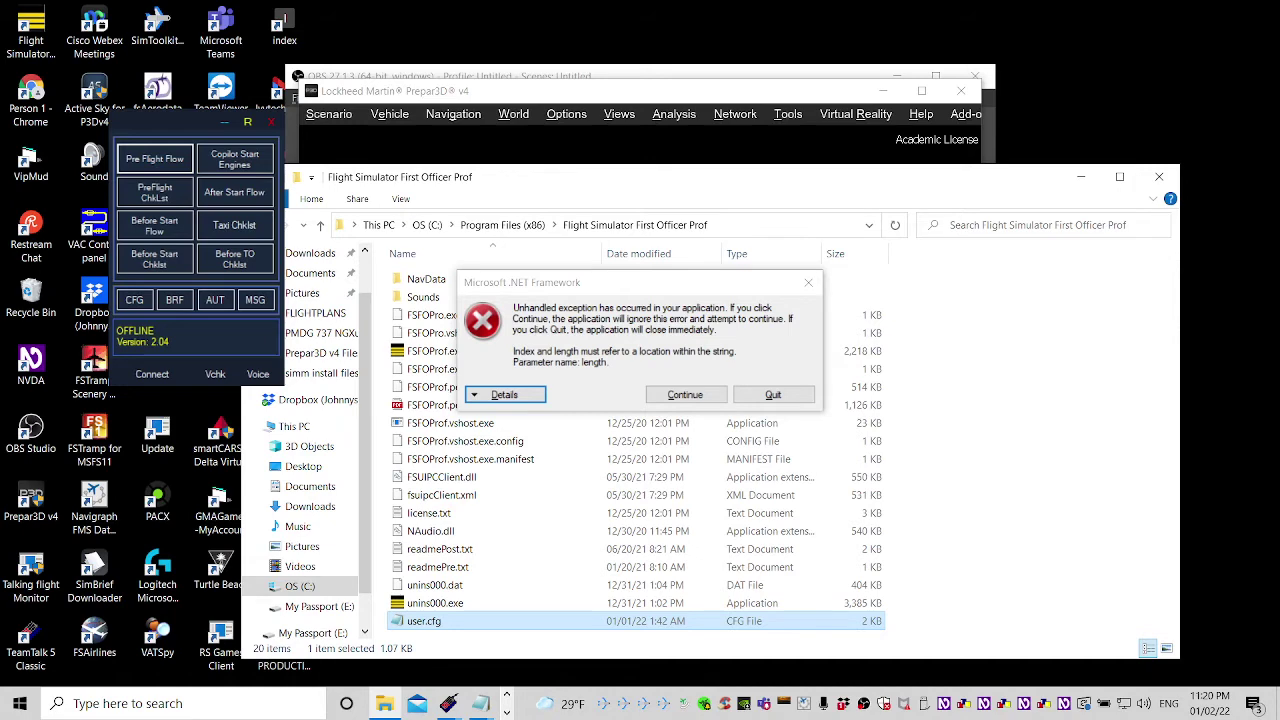
key("alt+F4")
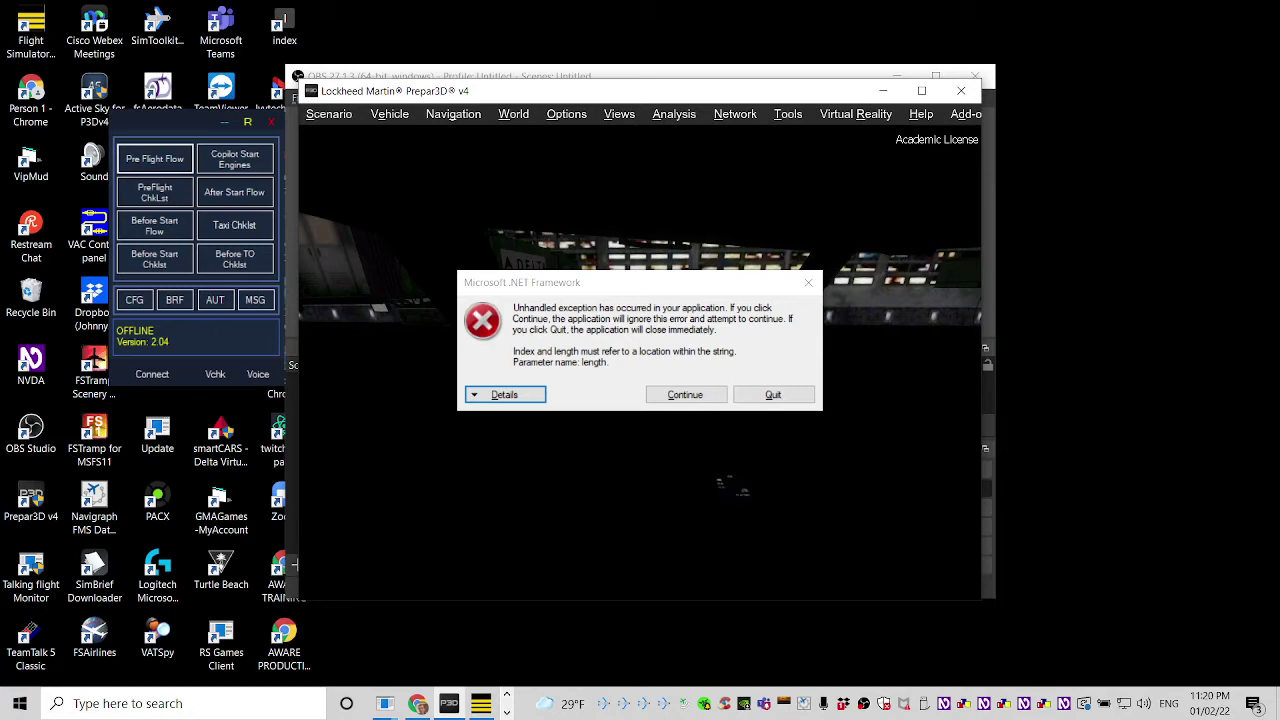
- Switch to the First Officer control window and open its BRF briefing form
key("alt+Tab")
key("alt+Tab")
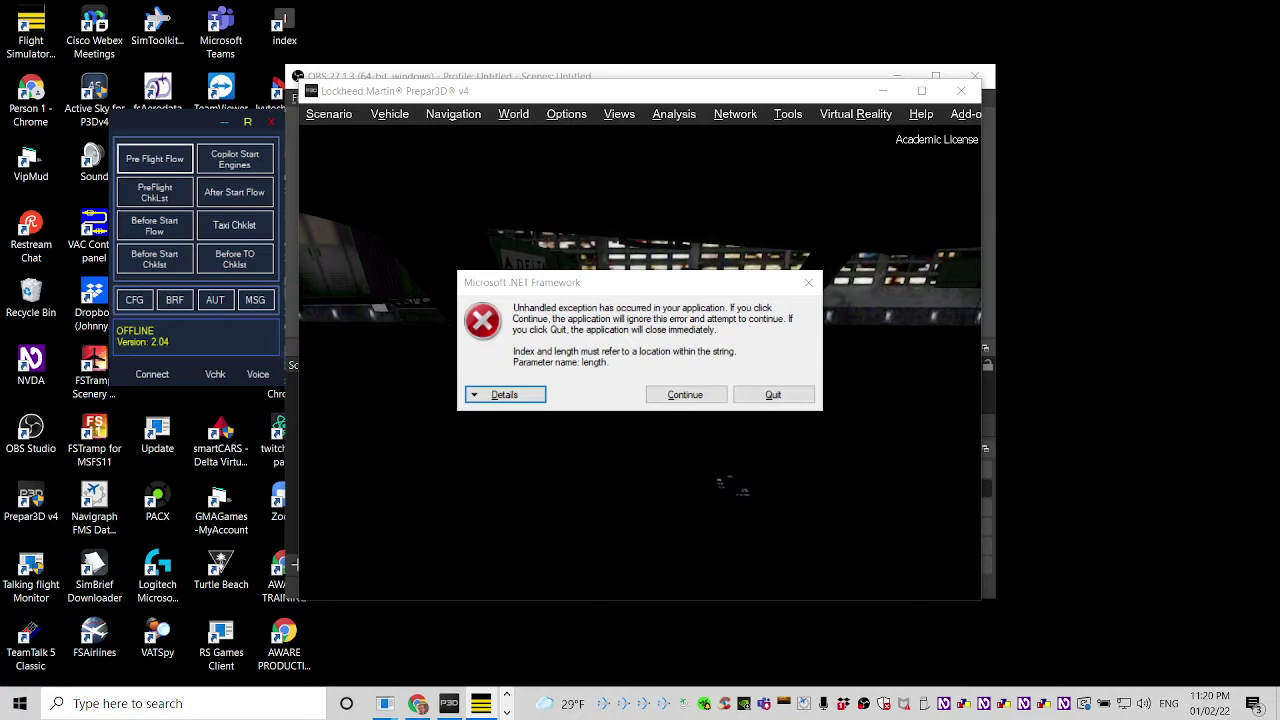
key("Tab")
key("Tab")
key("Tab")
key("Tab")
key("Tab")
key("Tab")
key("Tab")
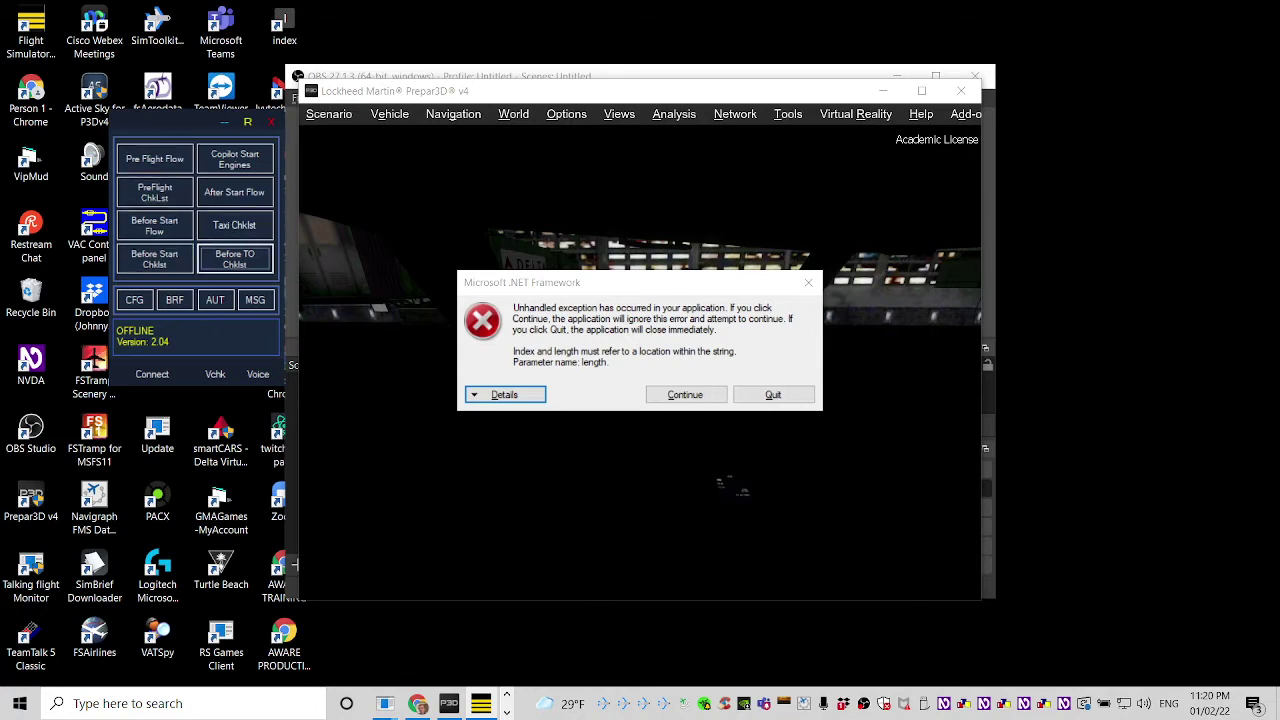
key("Tab")
key("Tab")
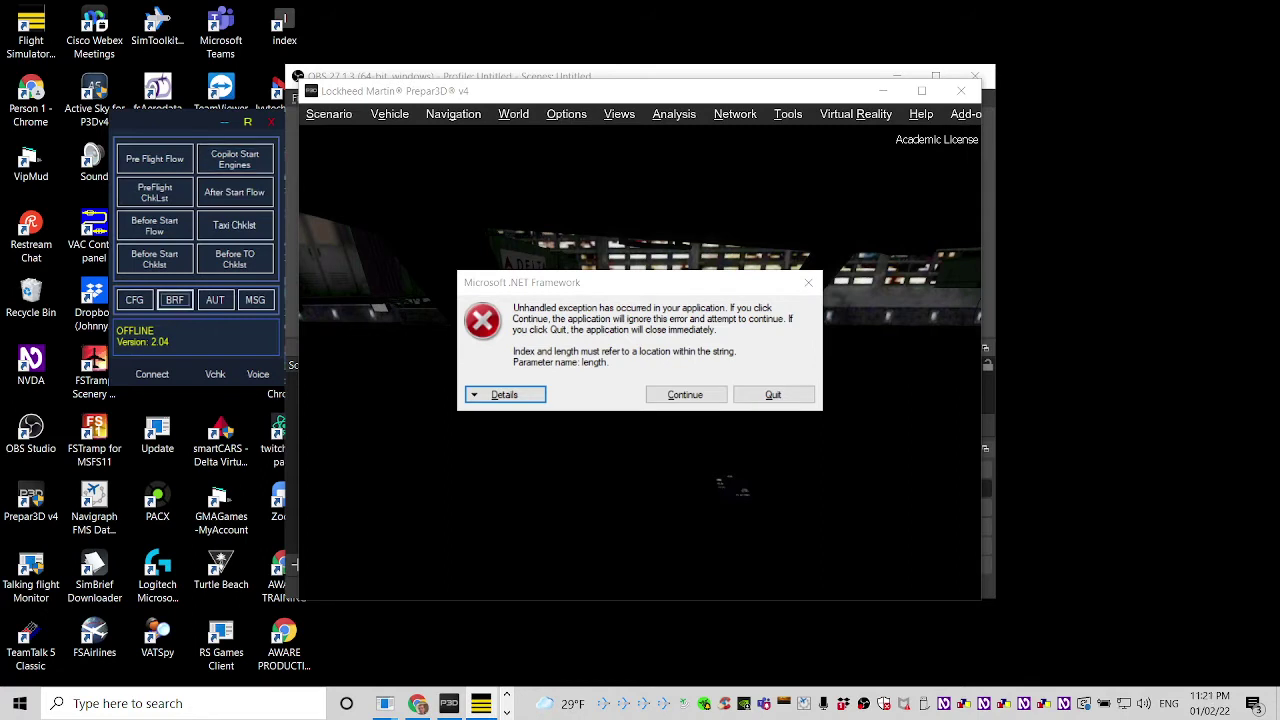
key("Return")
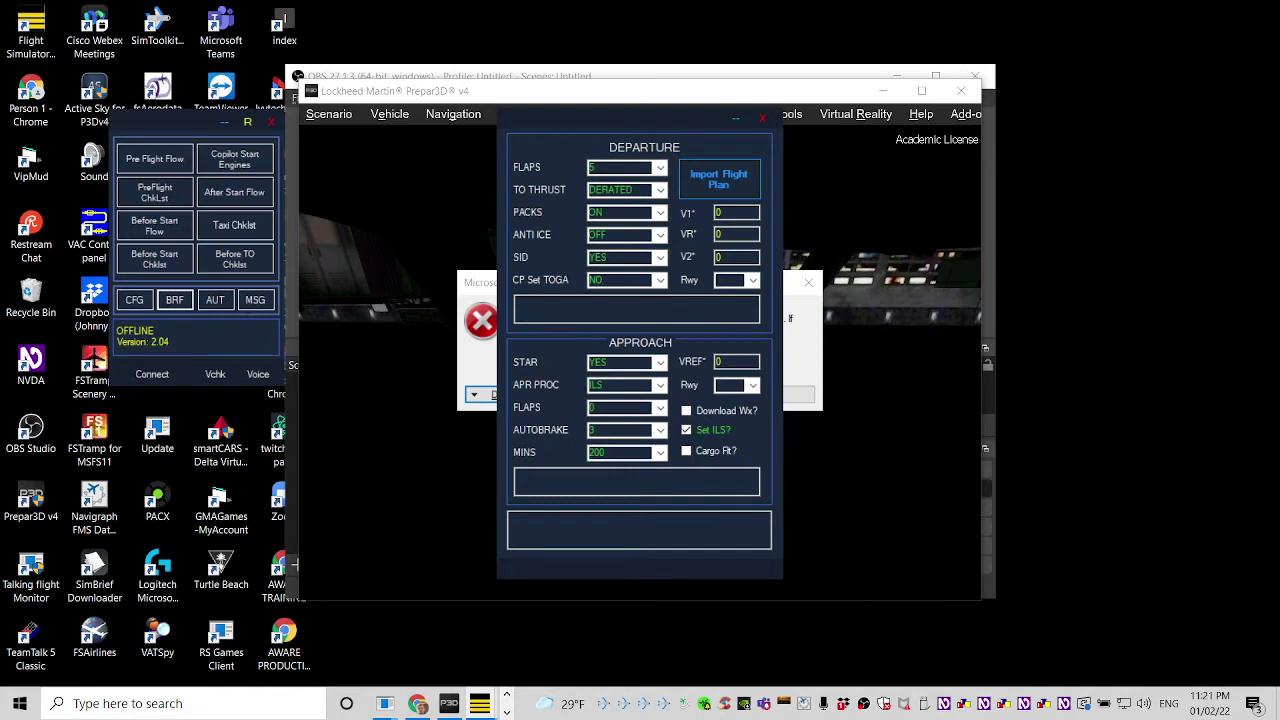
- Review the departure briefing options, setting ANTI ICE to ON and CP Set TOGA to YES
left_click(624, 167)
left_click(612, 189)
left_click(625, 234)
key("Up")
left_click(625, 257)
left_click(625, 280)
key("Up")
- Import the flight plan KDTW-KMIA.pln into the departure briefing
left_click(517, 310)
key("Tab")
key("Tab")
key("Tab")
key("Tab")
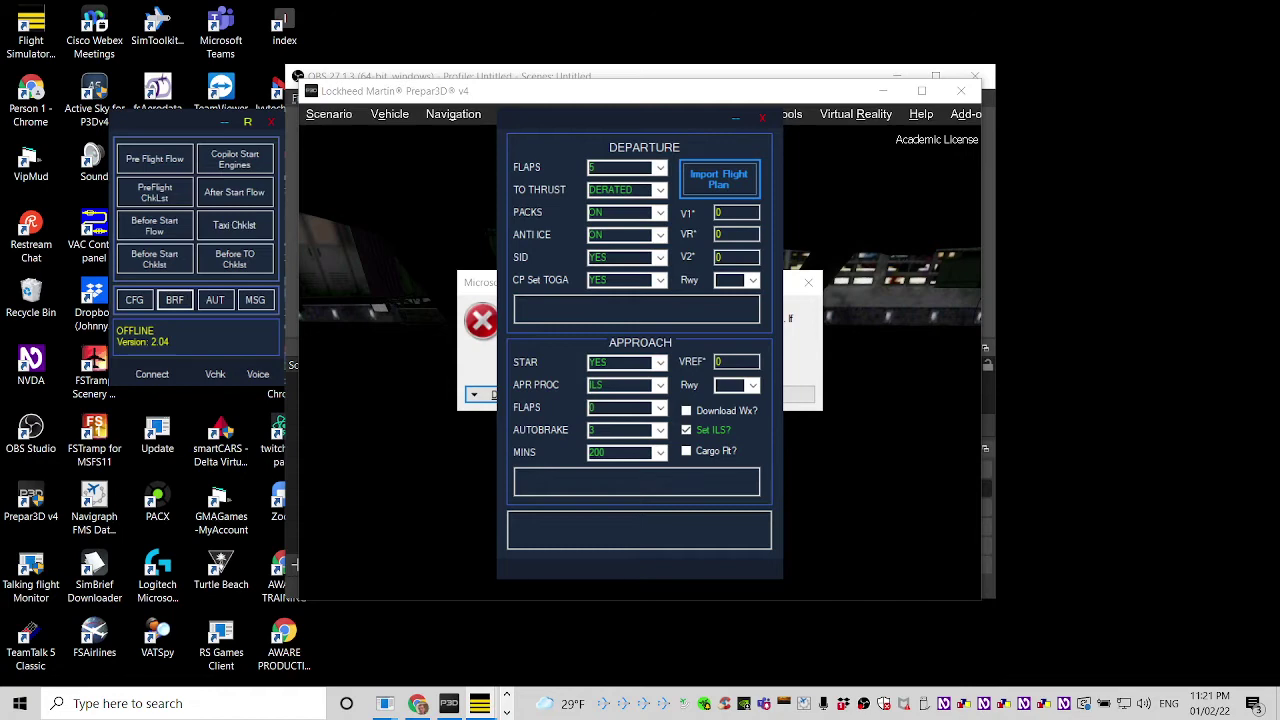
key("Return")
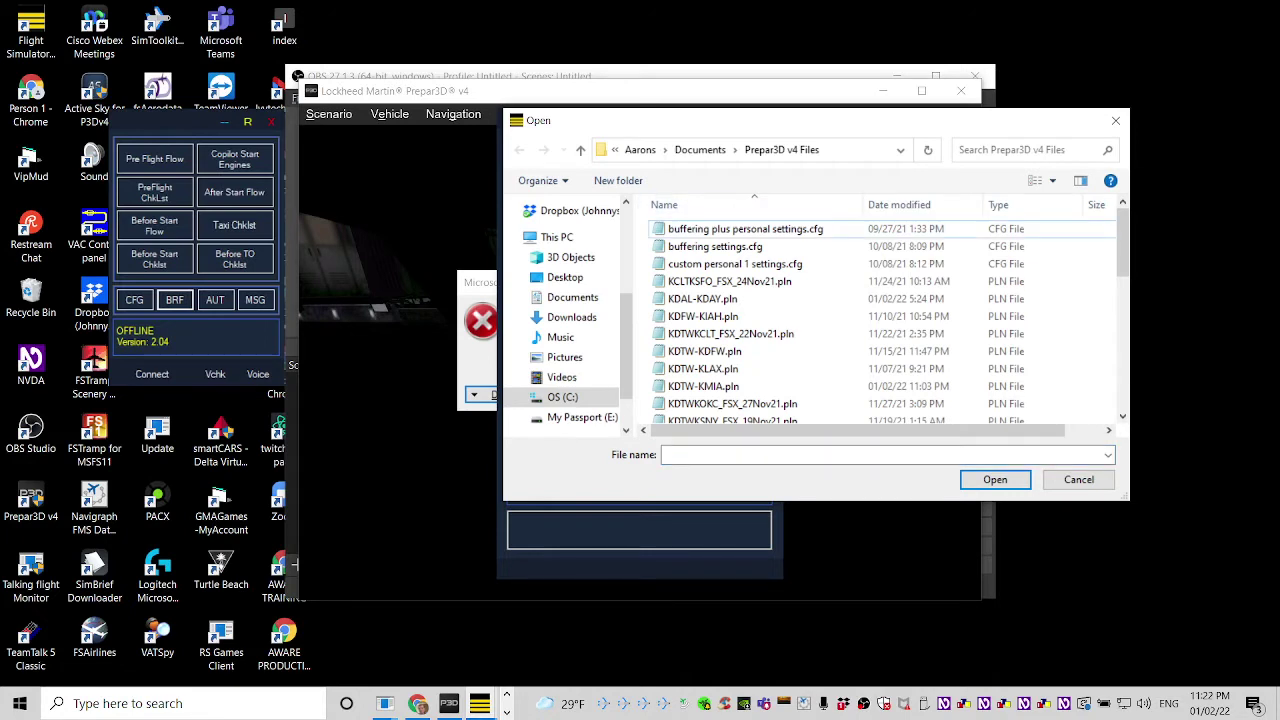
left_click(729, 281)
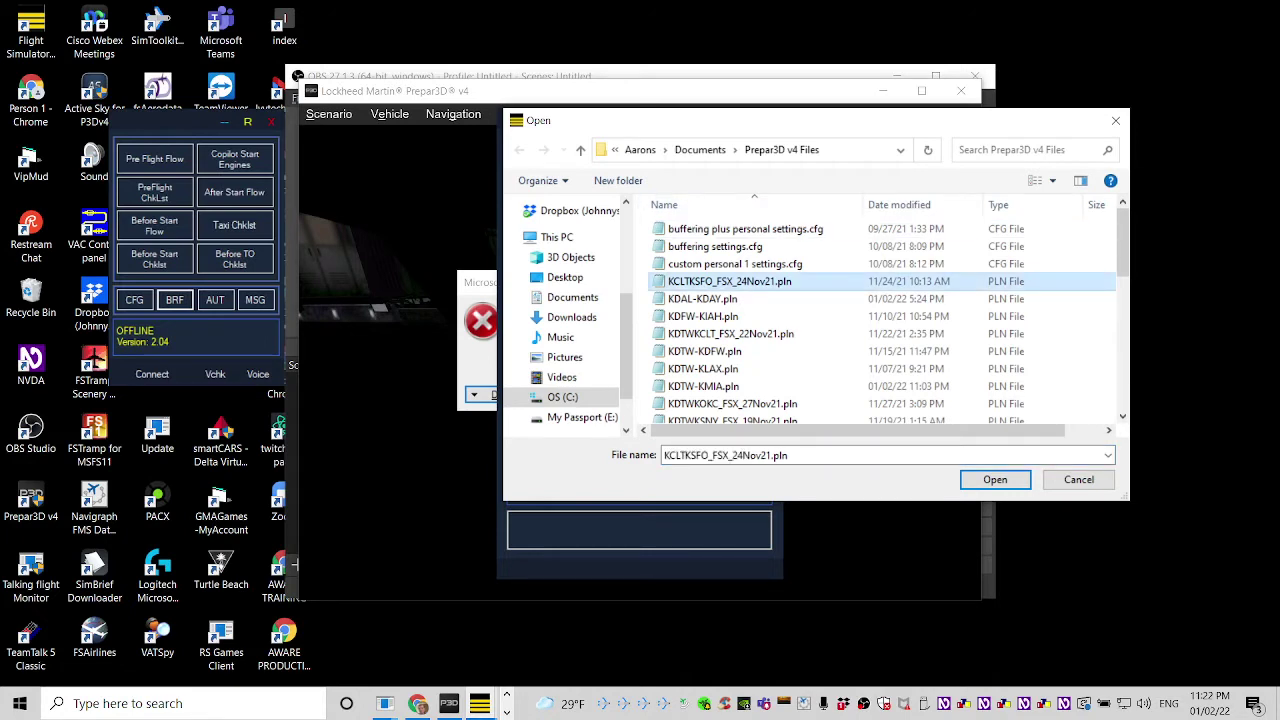
key("Down")
key("Down")
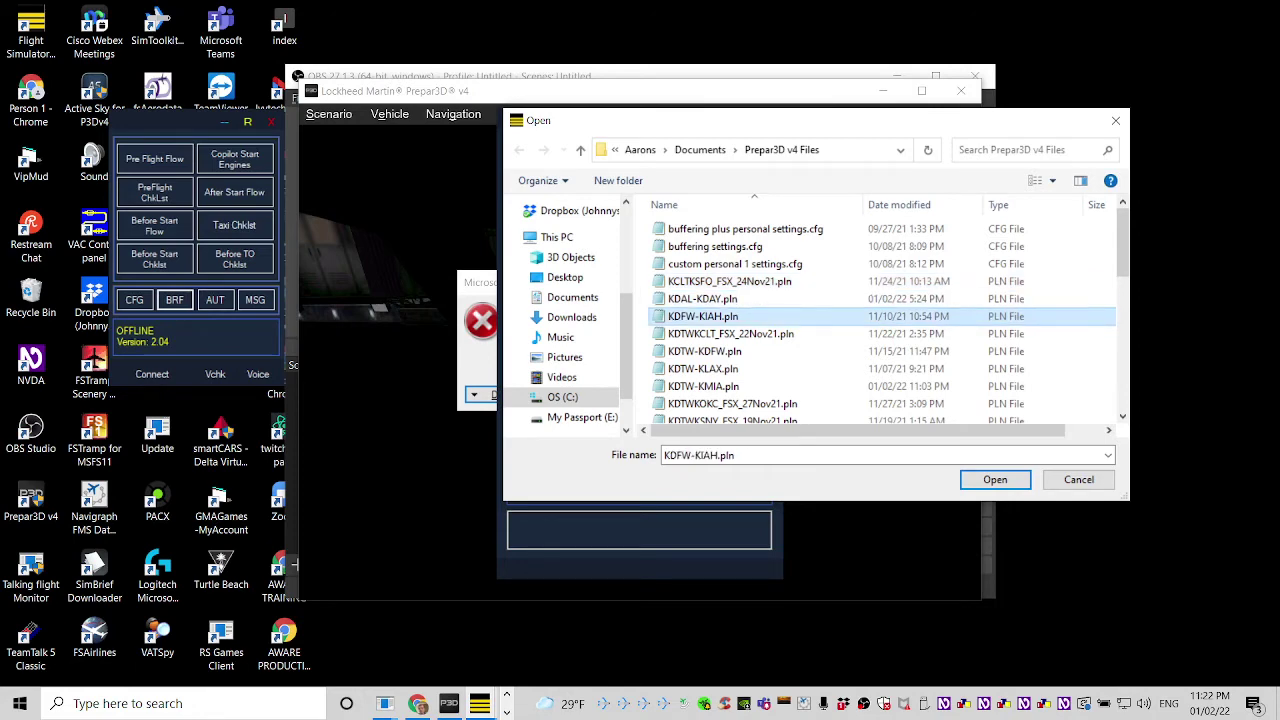
key("Down")
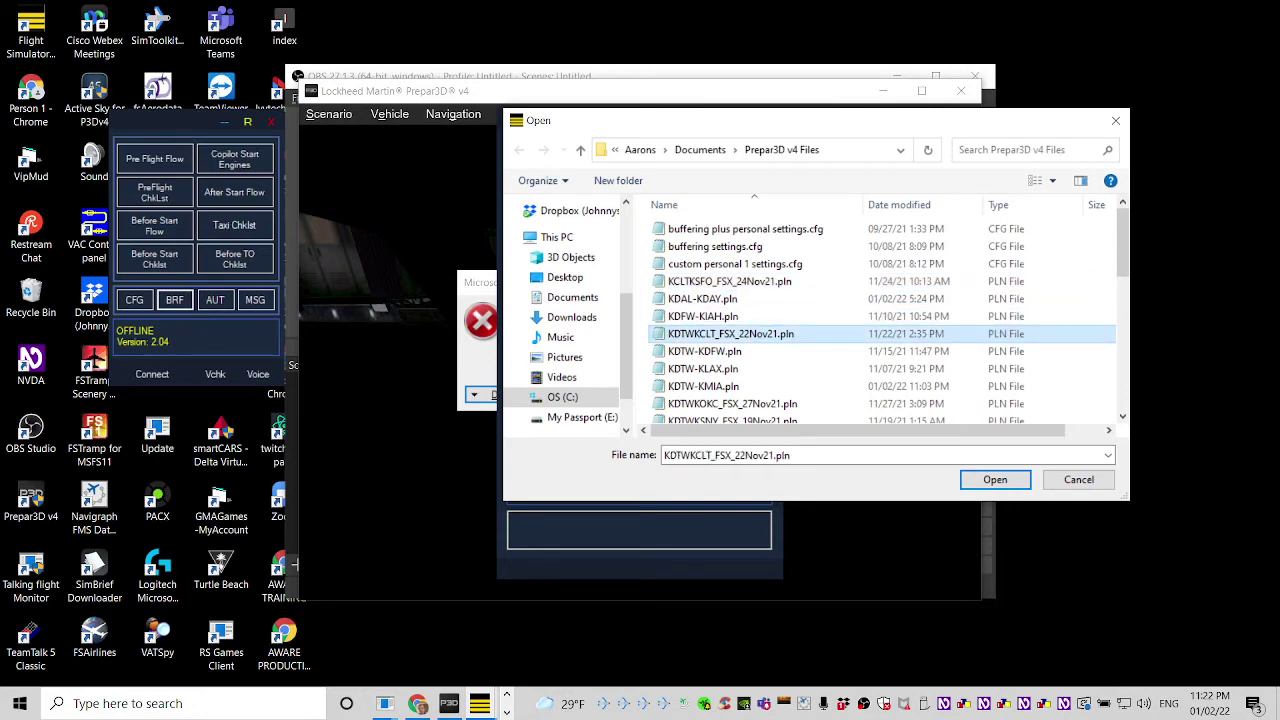
key("Down")
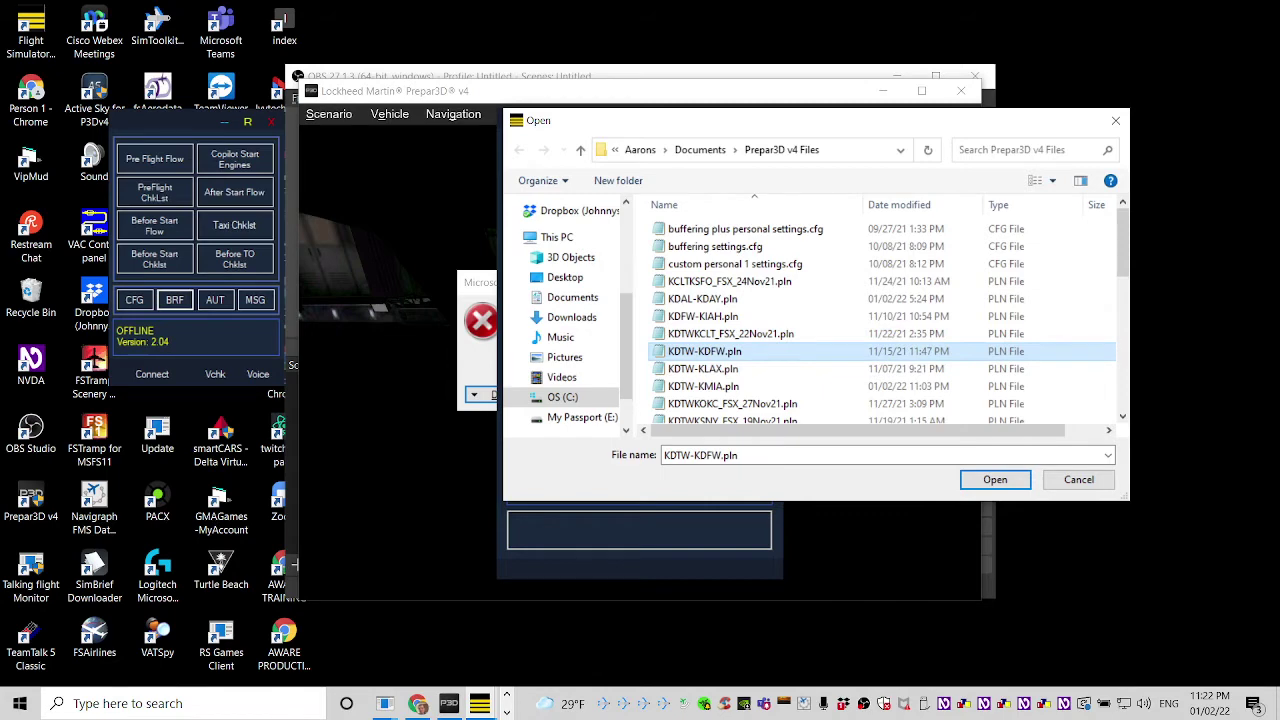
key("Down")
key("Down")
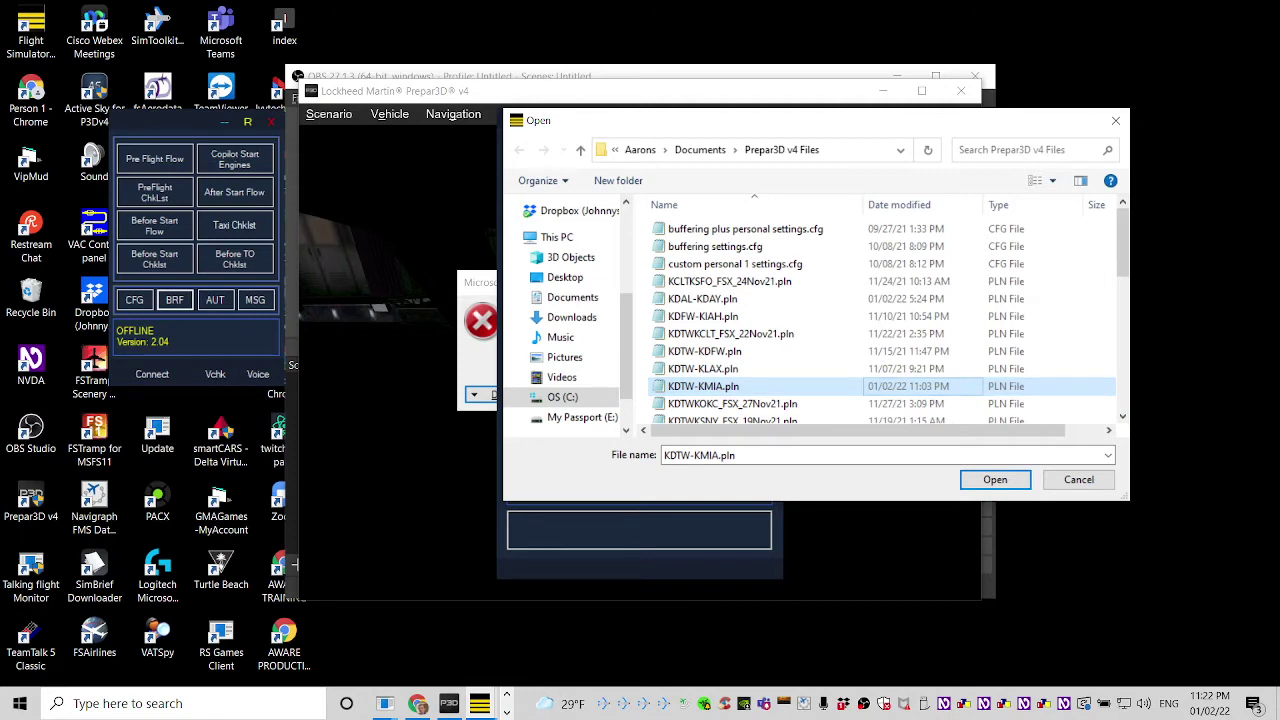
key("Return")
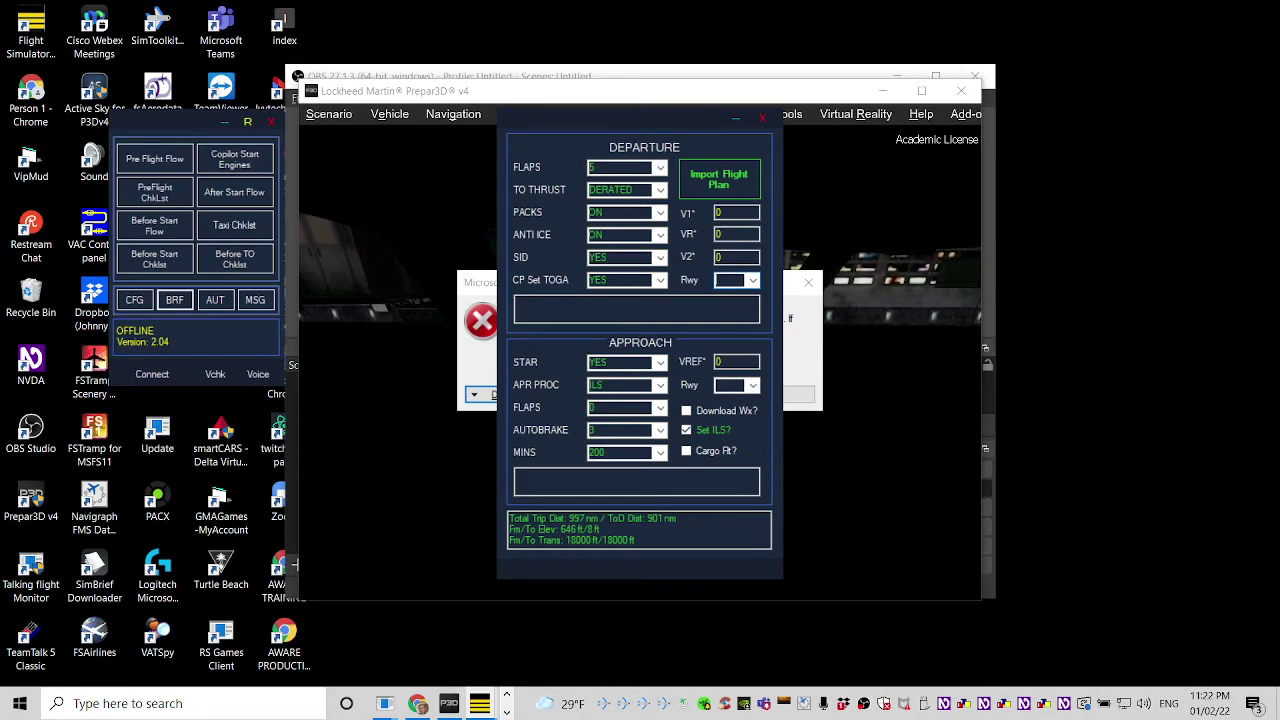
- Check the departure runway in the Notepad flight notes and set the departure Rwy to 04R in the briefing form
key("alt+Tab")
key("alt+Tab")
key("alt+Tab")
key("alt+Tab")
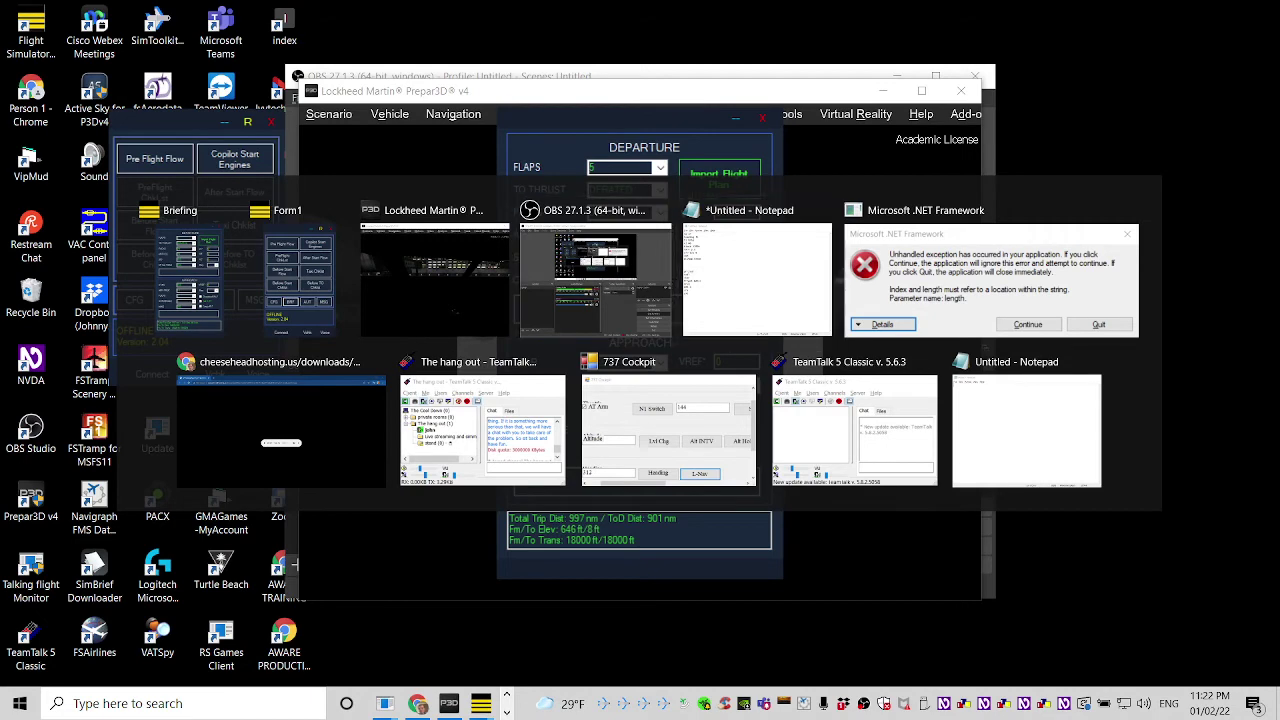
key("alt+Tab")
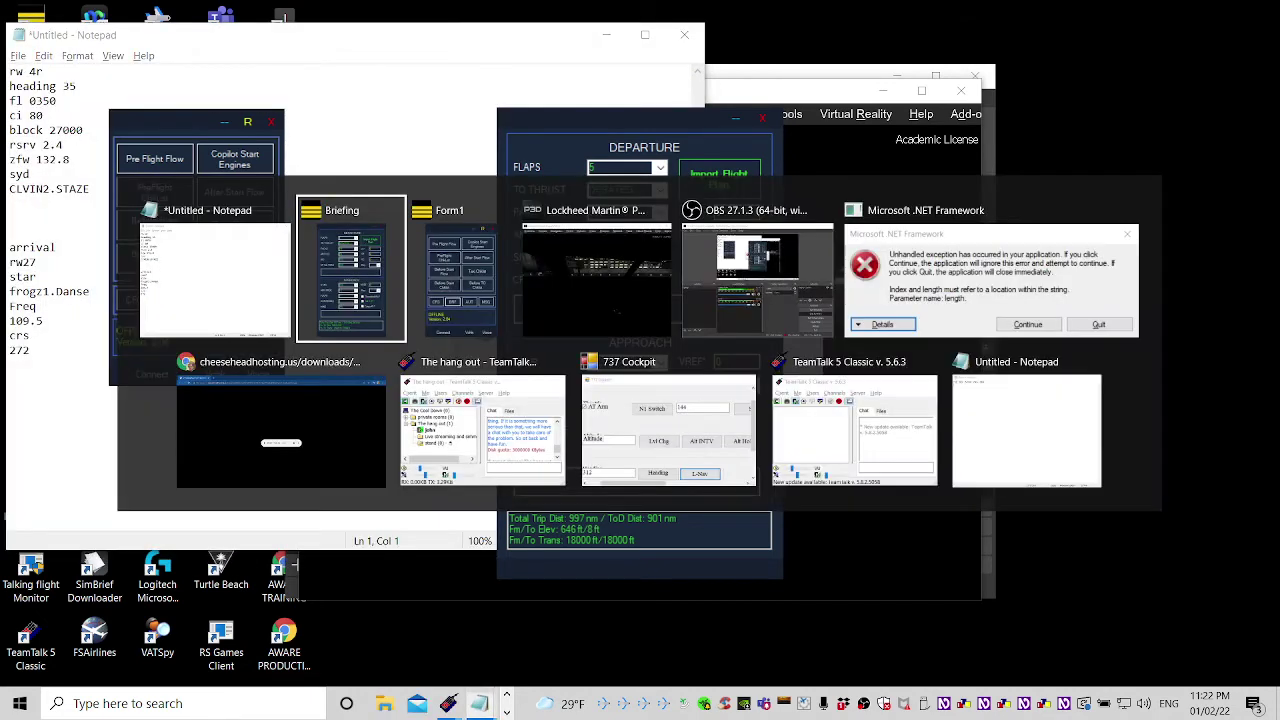
key("Down")
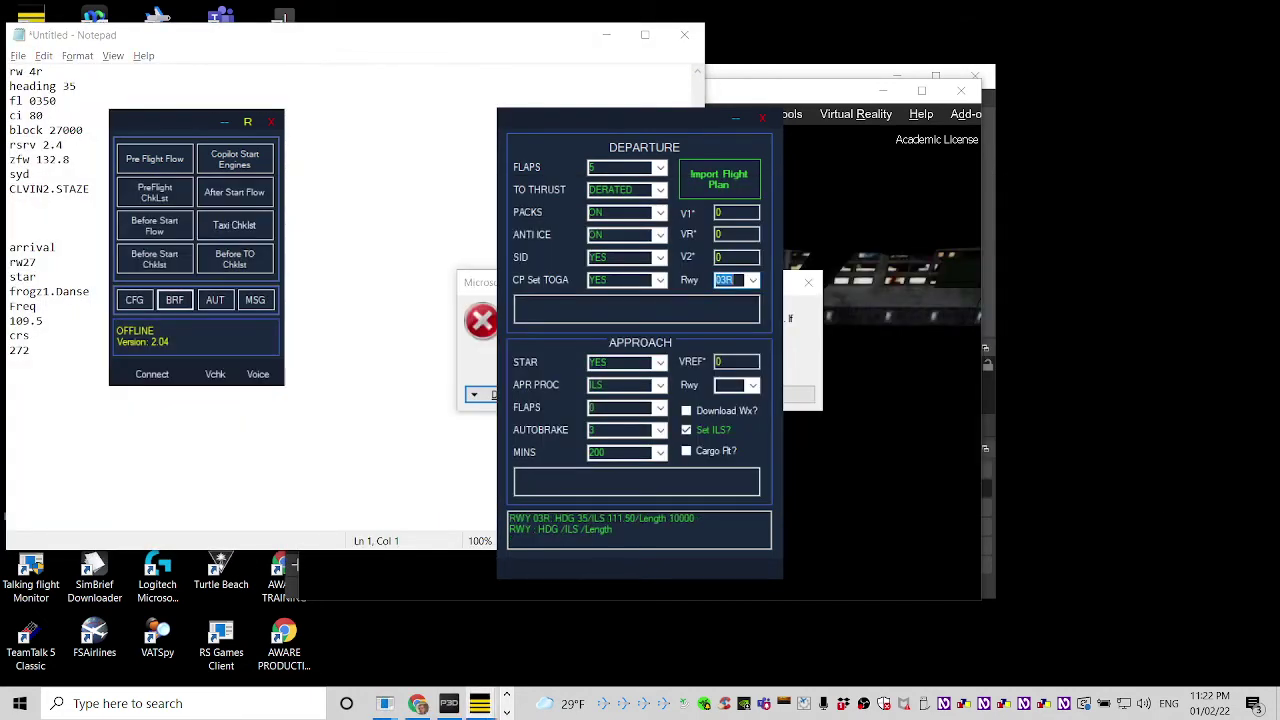
key("Down")
key("Down")
- Go through the approach briefing options, setting FLAPS to 40
left_click(520, 481)
left_click(620, 362)
left_click(620, 385)
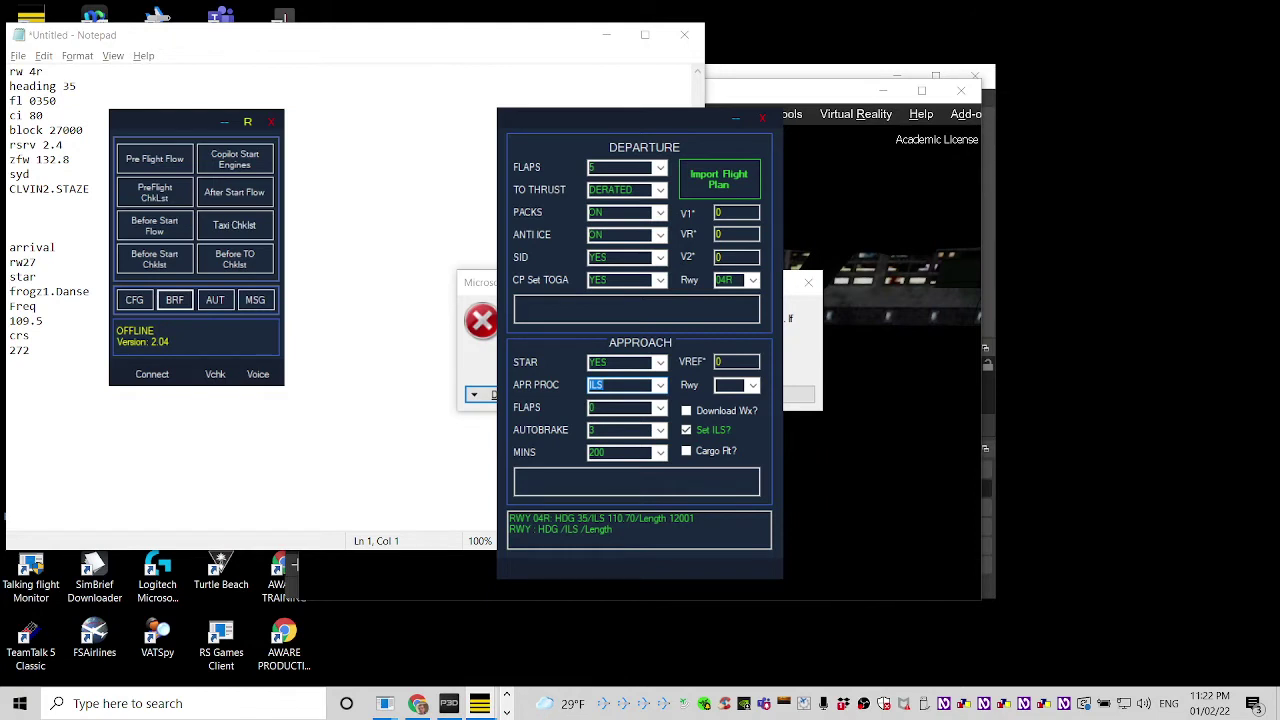
left_click(620, 407)
type("20")
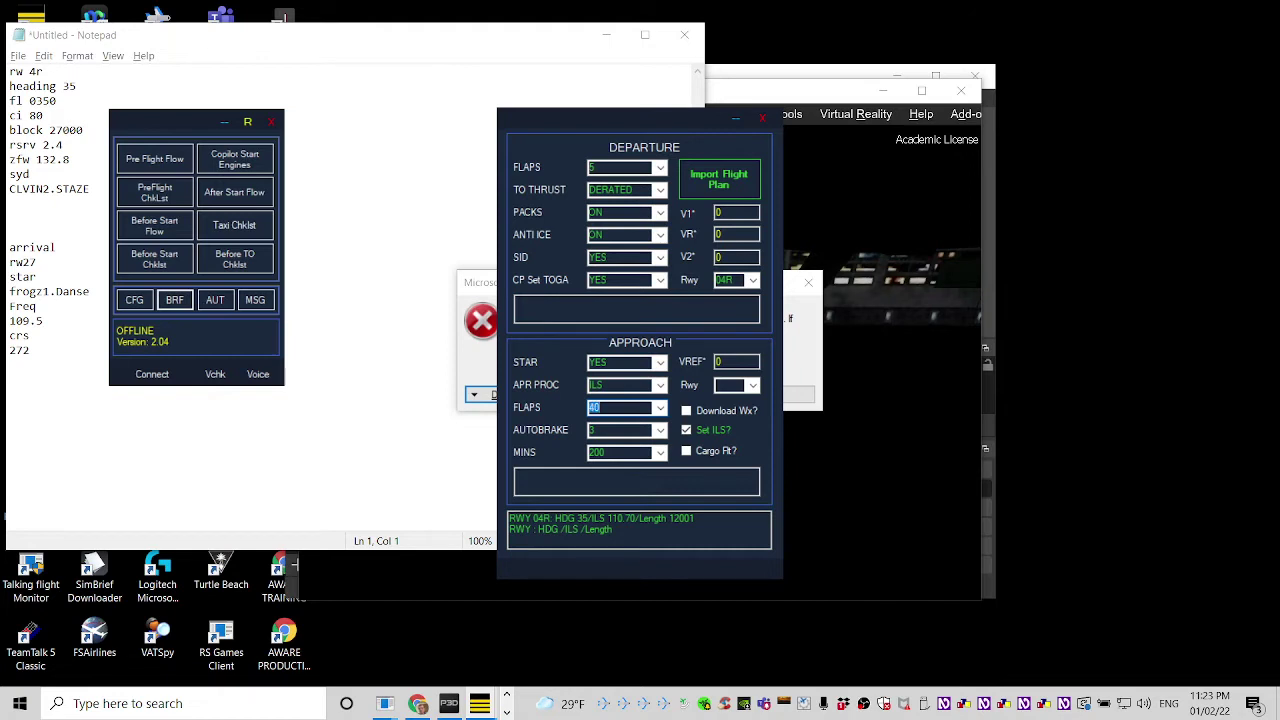
key("Tab")
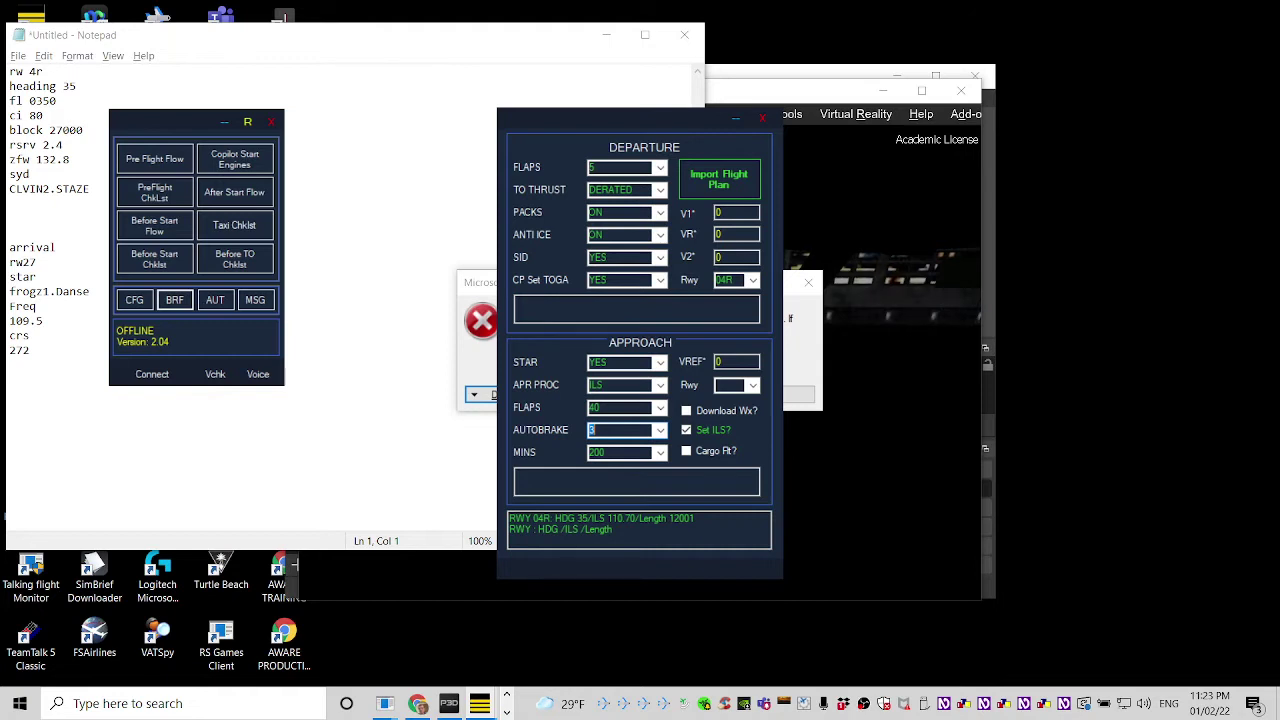
key("Tab")
key("Tab")
key("Tab")
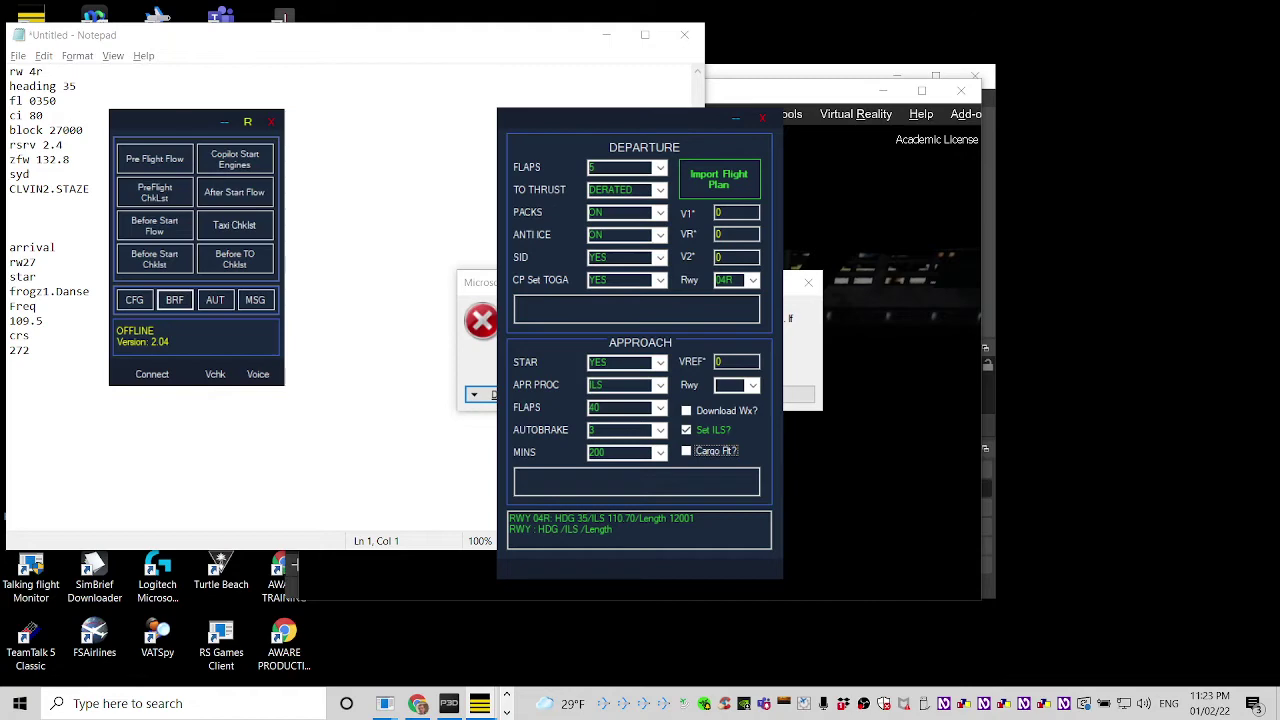
- Look up the arrival runway in the Notepad flight notes and return to the briefing form
left_click(730, 385)
key("alt+Tab")
key("Down")
key("Down")
key("Down")
key("Down")
key("Down")
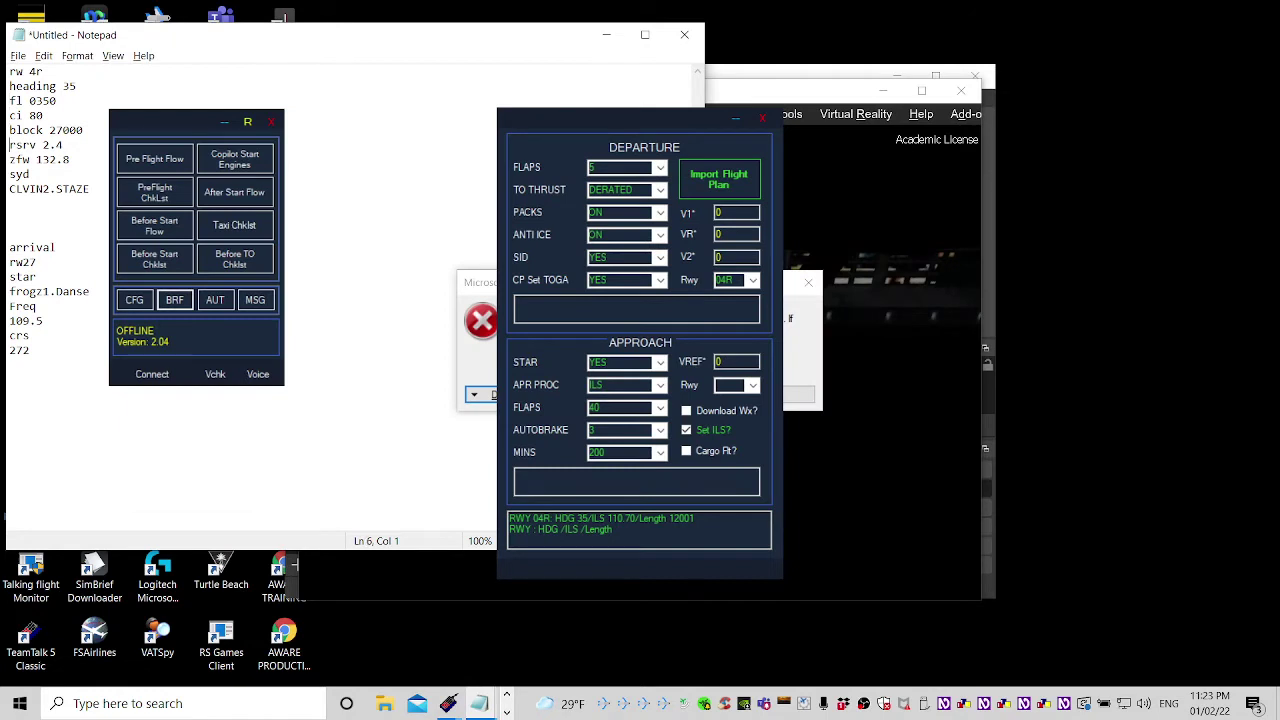
key("Down")
key("Down")
key("Up")
key("Down")
key("Down")
key("Down")
key("Down")
key("Down")
key("Down")
key("Down")
key("Down")
key("alt+Tab")
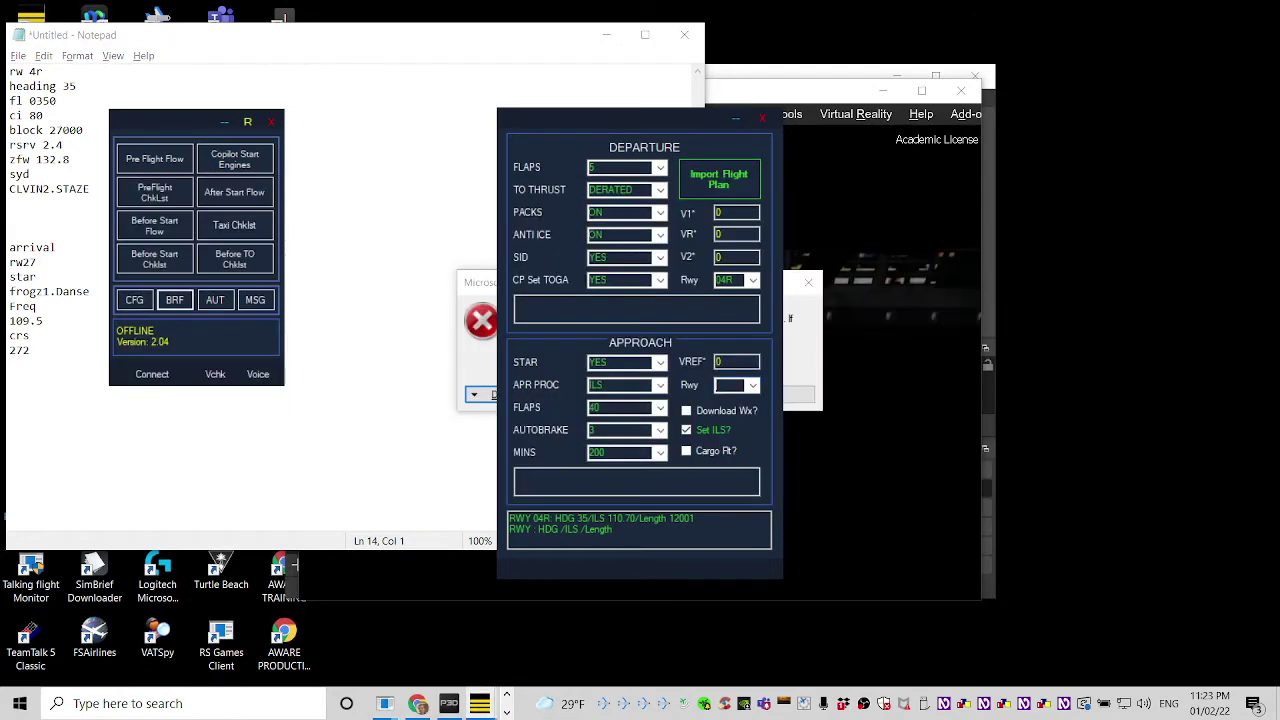
- Set the approach Rwy to 27
key("Down")
key("Down")
key("Down")
key("Down")
key("Down")
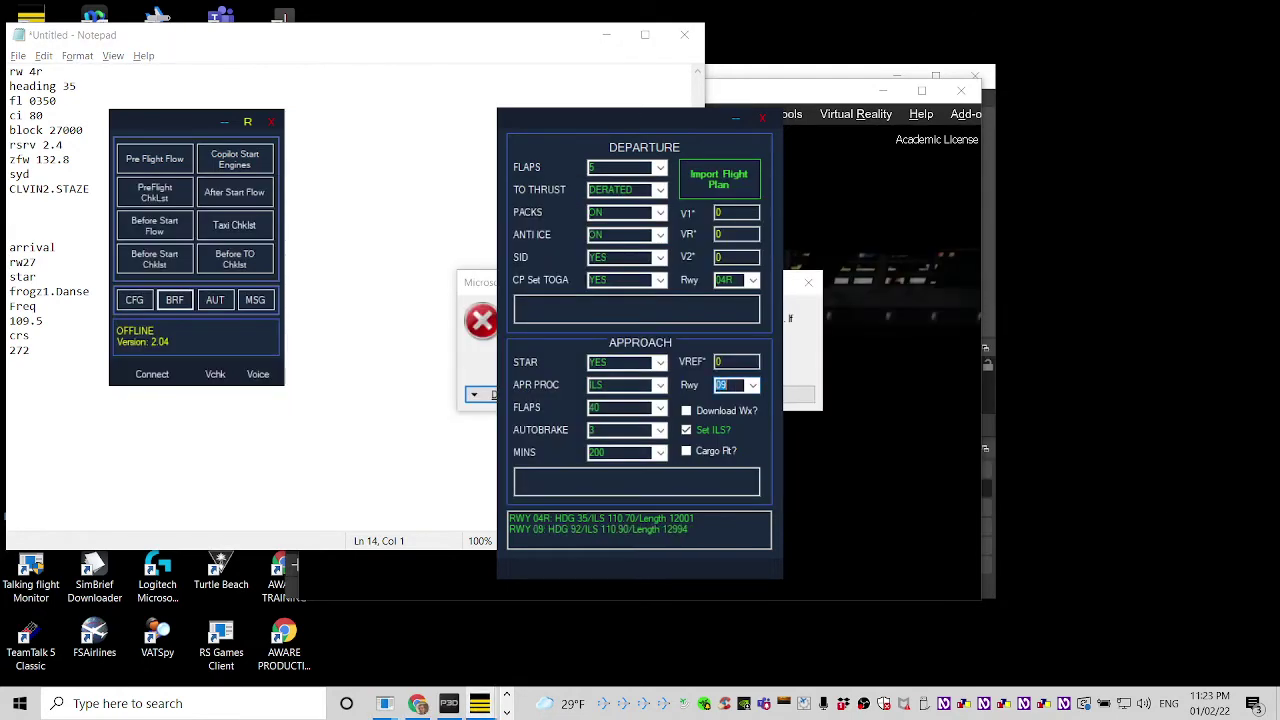
key("Down")
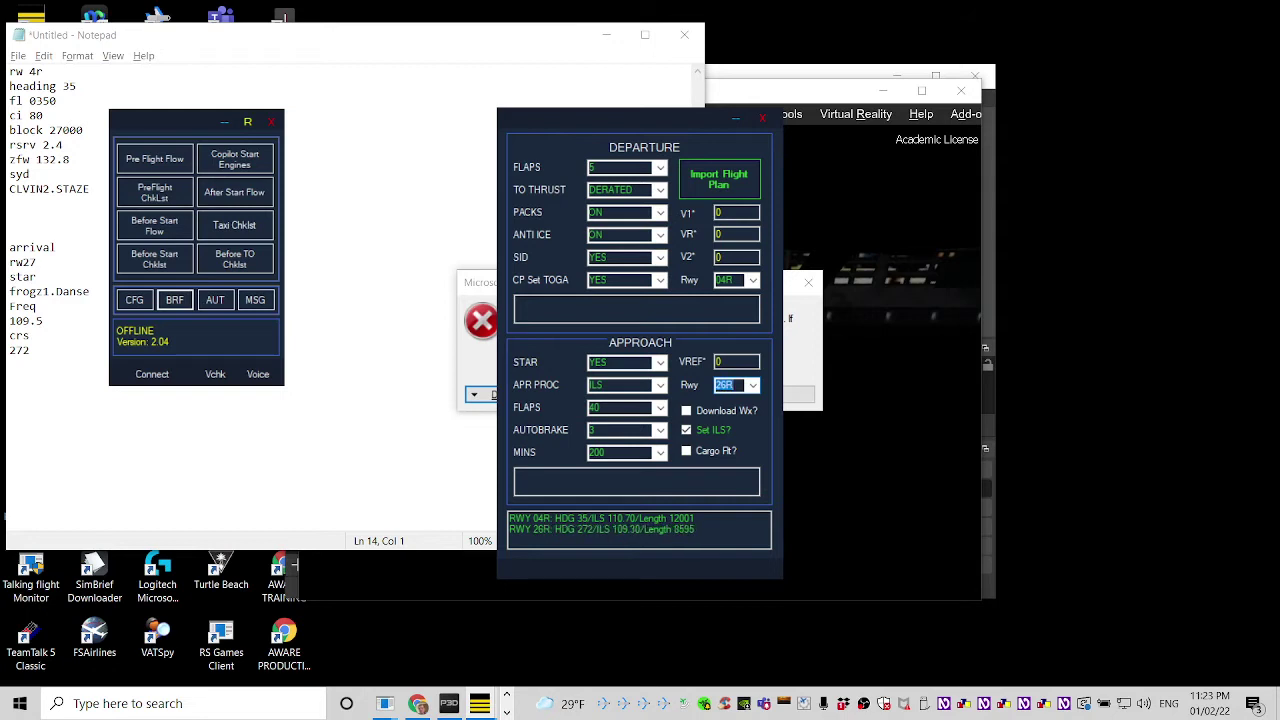
key("Down")
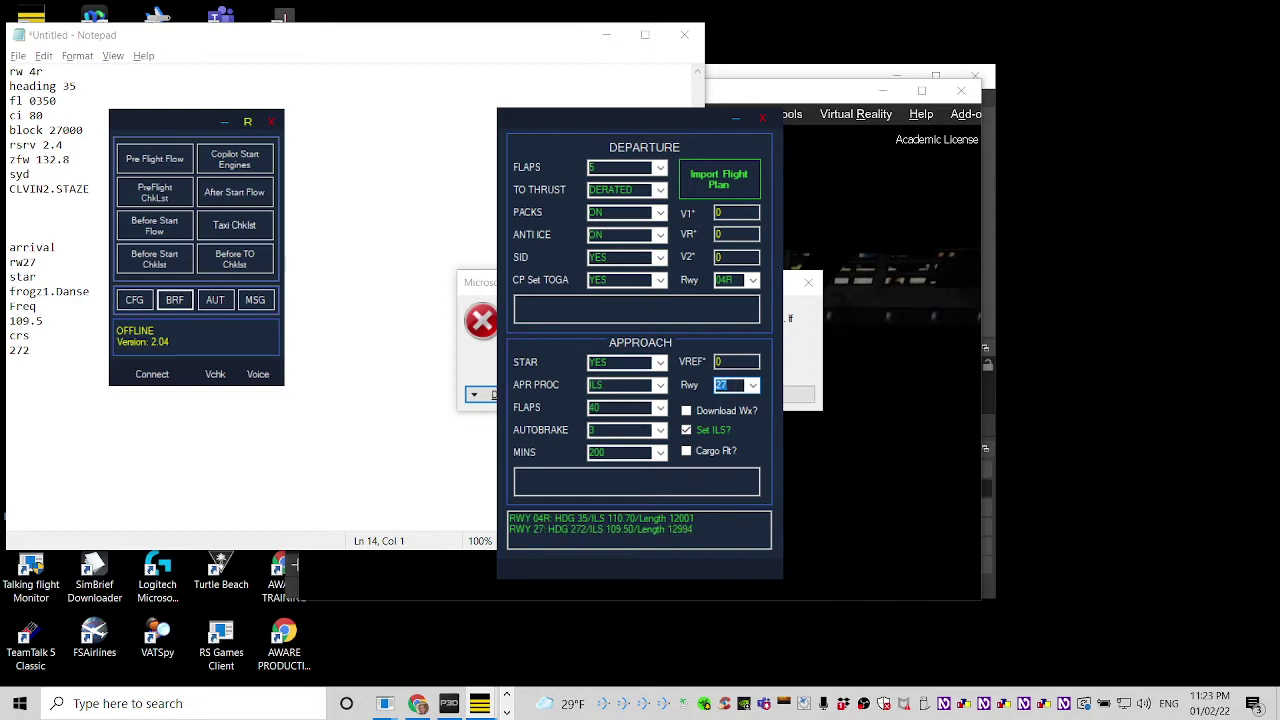
- Go through the remaining approach options and close the briefing form
key("Tab")
key("Tab")
key("space")
key("Tab")
left_click(762, 116)
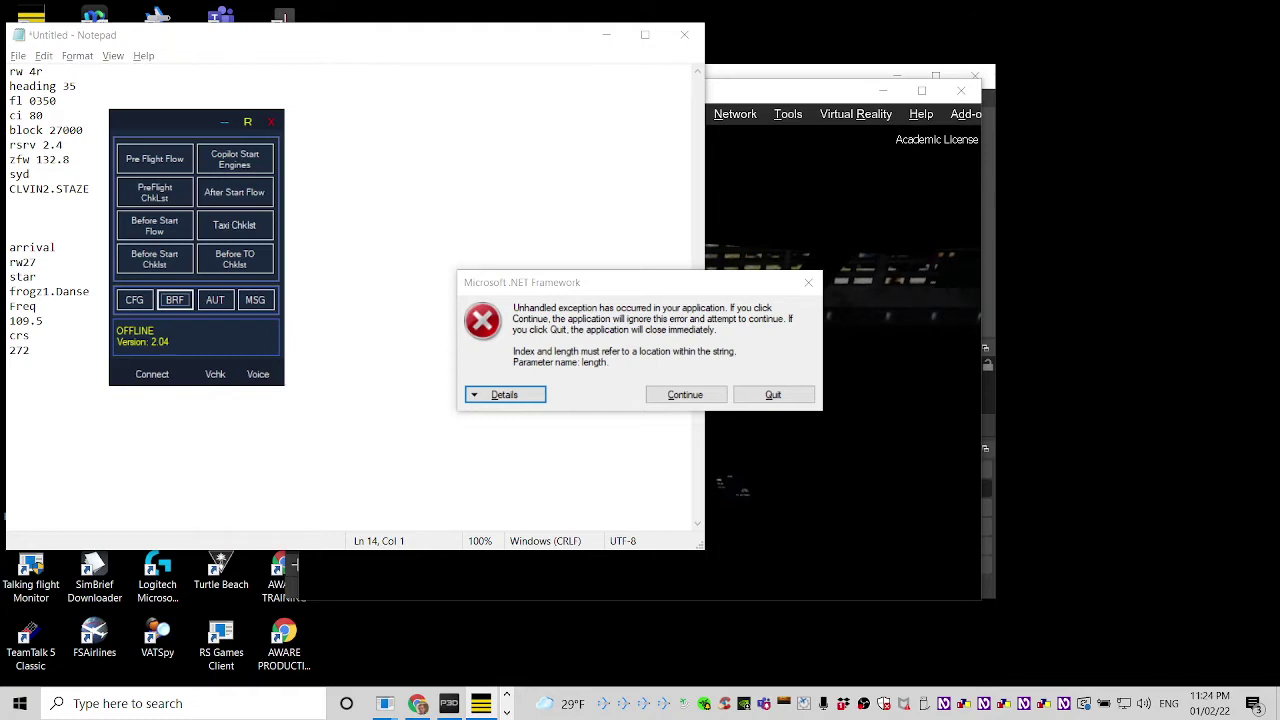
- Connect the First Officer to the simulator and turn on Voice
key("Tab")
key("Tab")
key("Tab")
key("Tab")
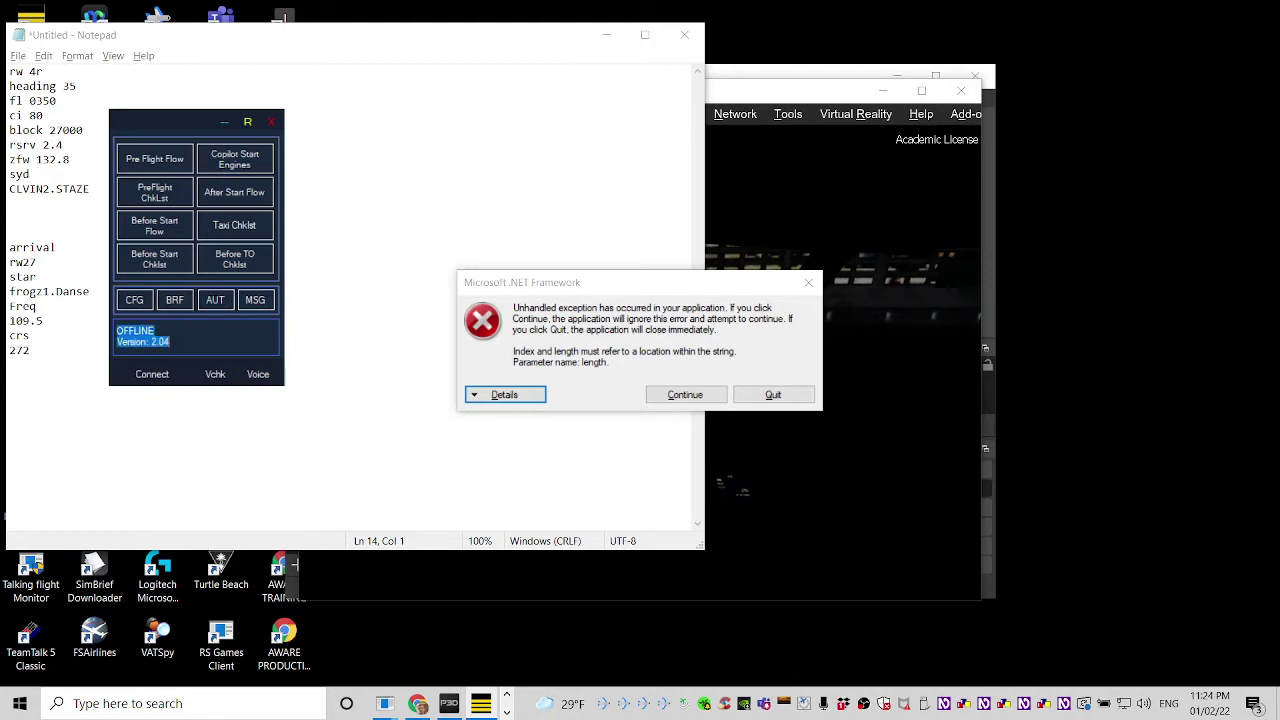
key("Tab")
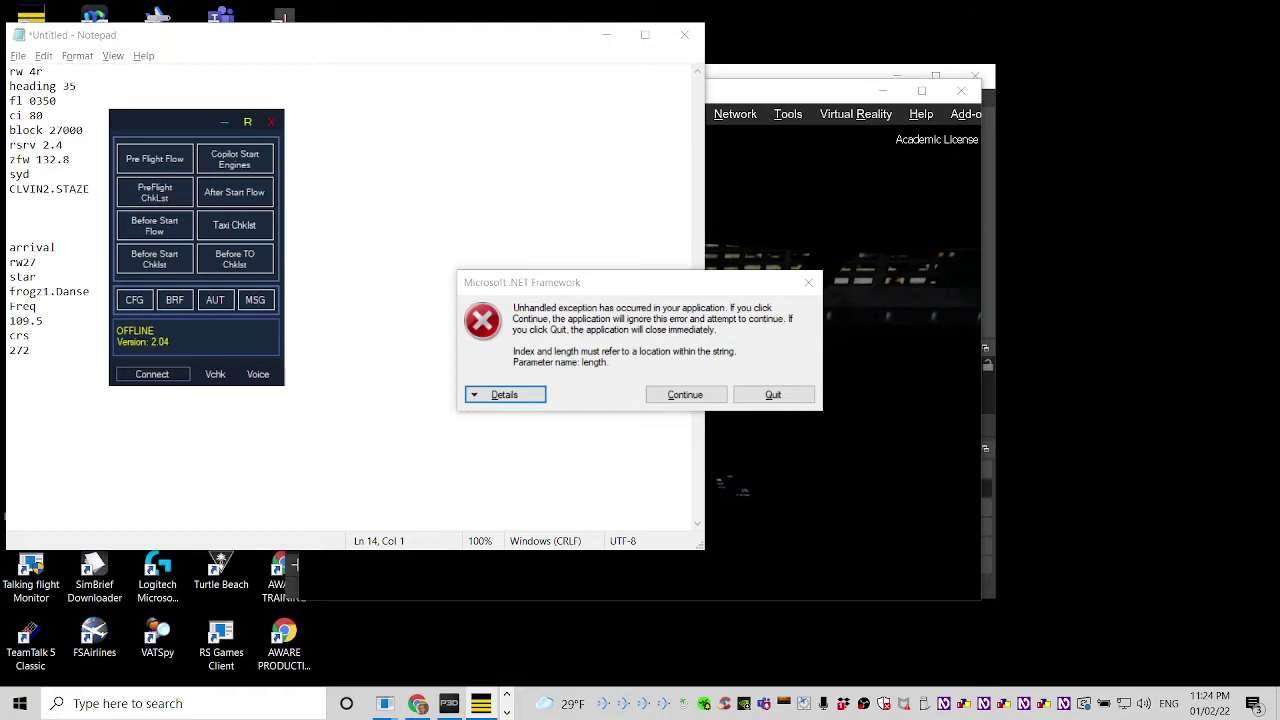
left_click(152, 374)
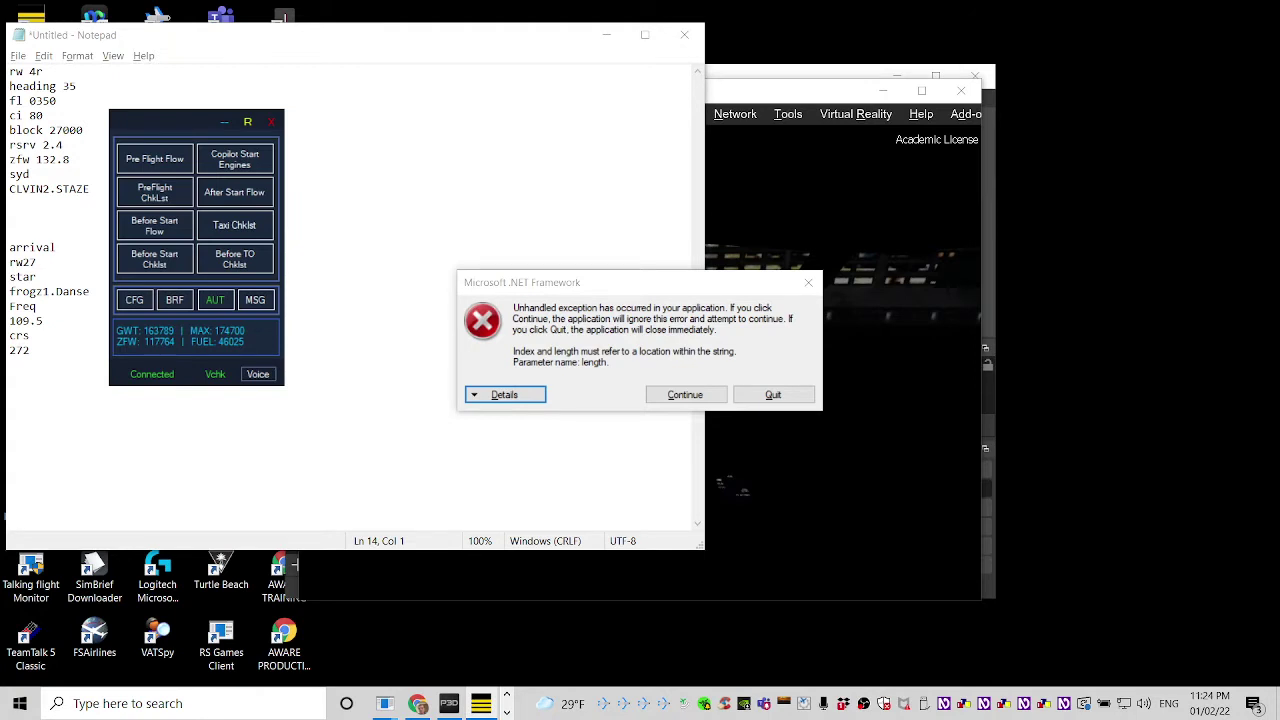
left_click(258, 374)
- Switch to the Prepar3D window, followed by the 737 Cockpit window
key("alt+Tab")
key("alt+Tab")
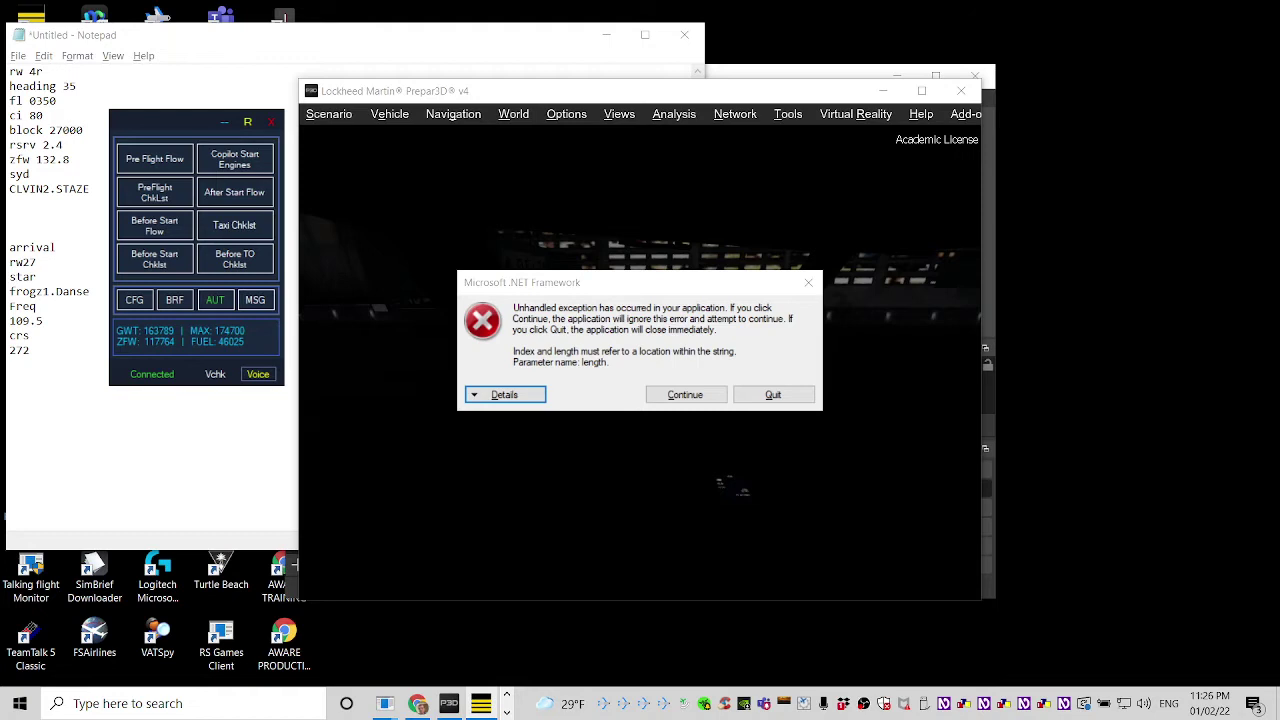
key("alt+Tab")
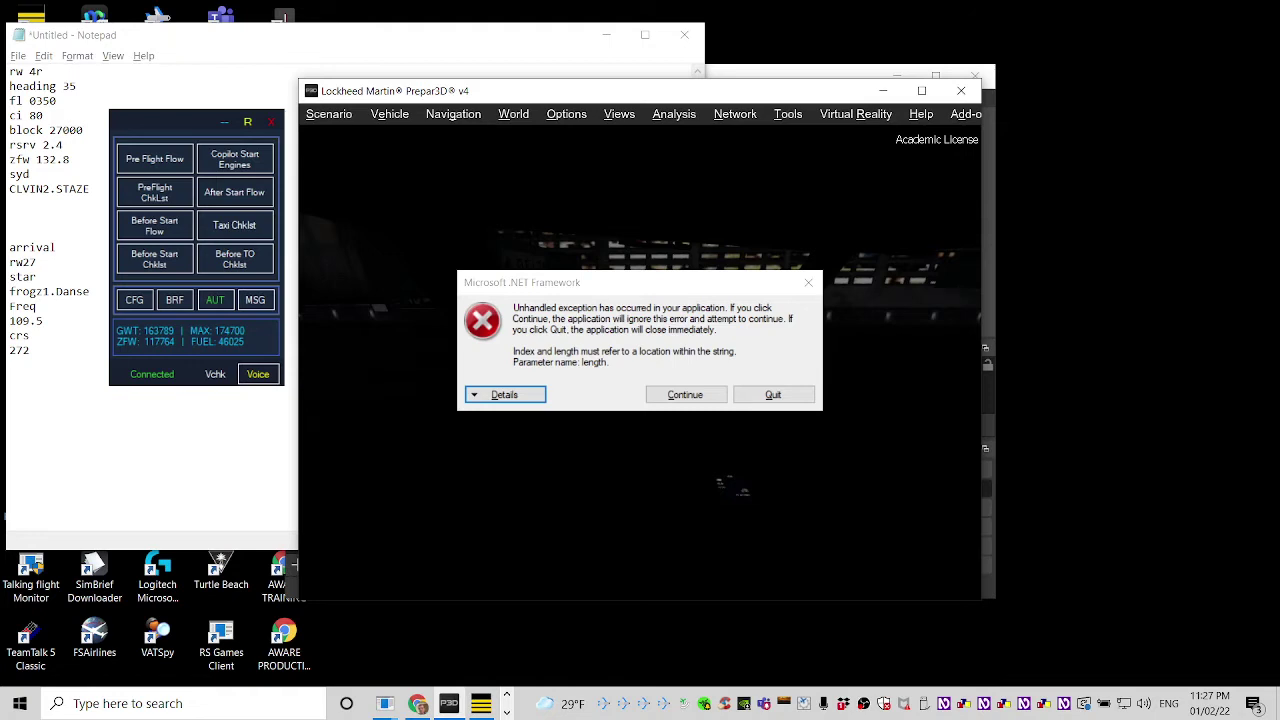
key("alt+Tab")
key("alt+Tab")
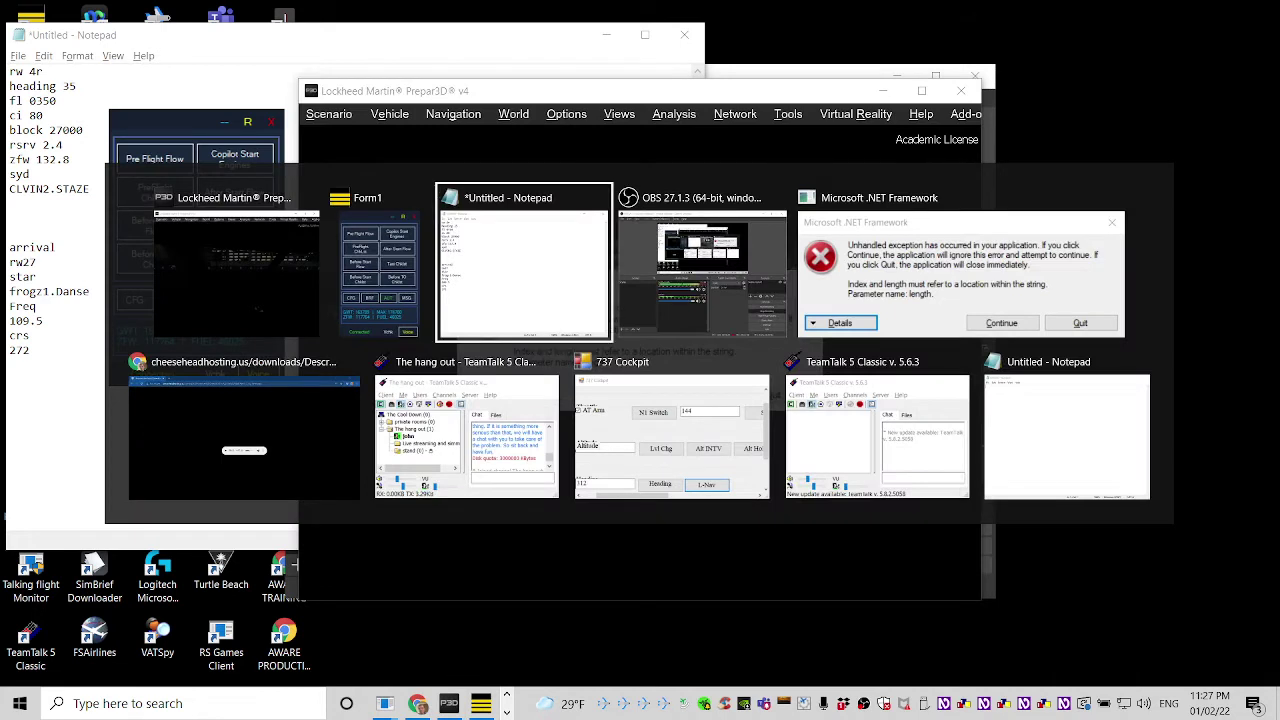
key("alt+Tab")
key("alt+Tab")
key("alt+Tab")
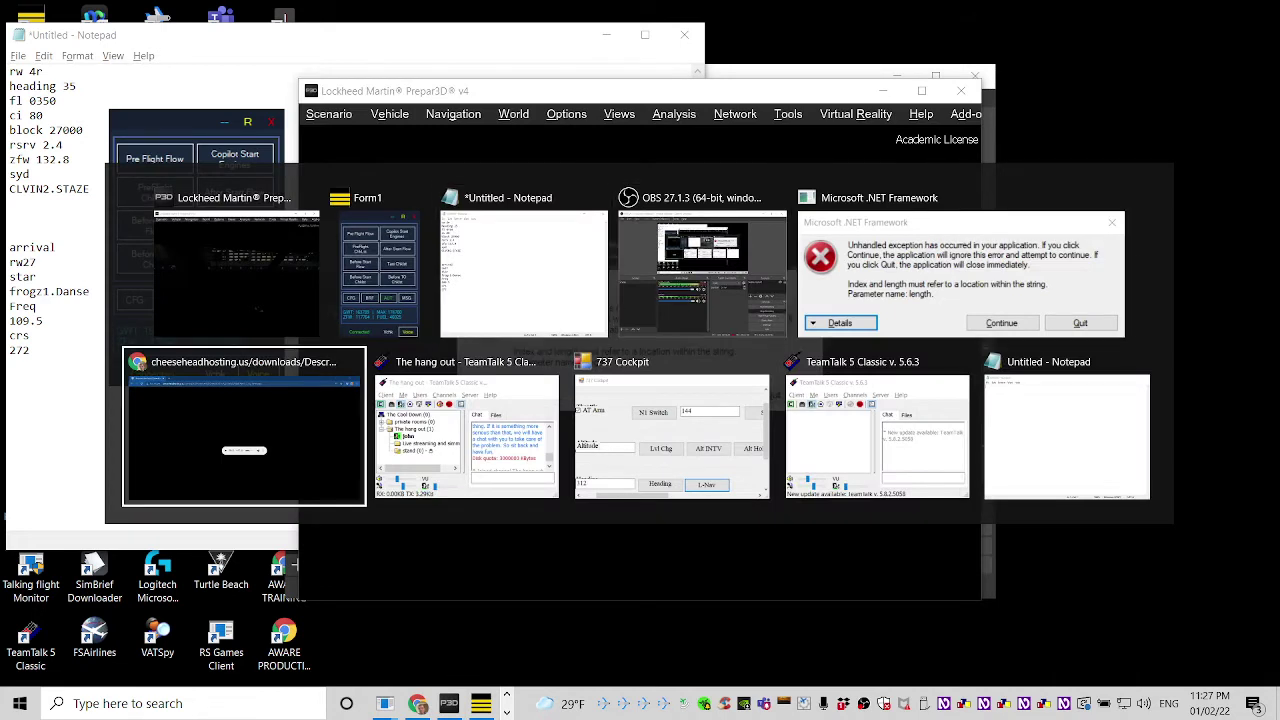
key("alt+Tab")
key("alt+Tab")
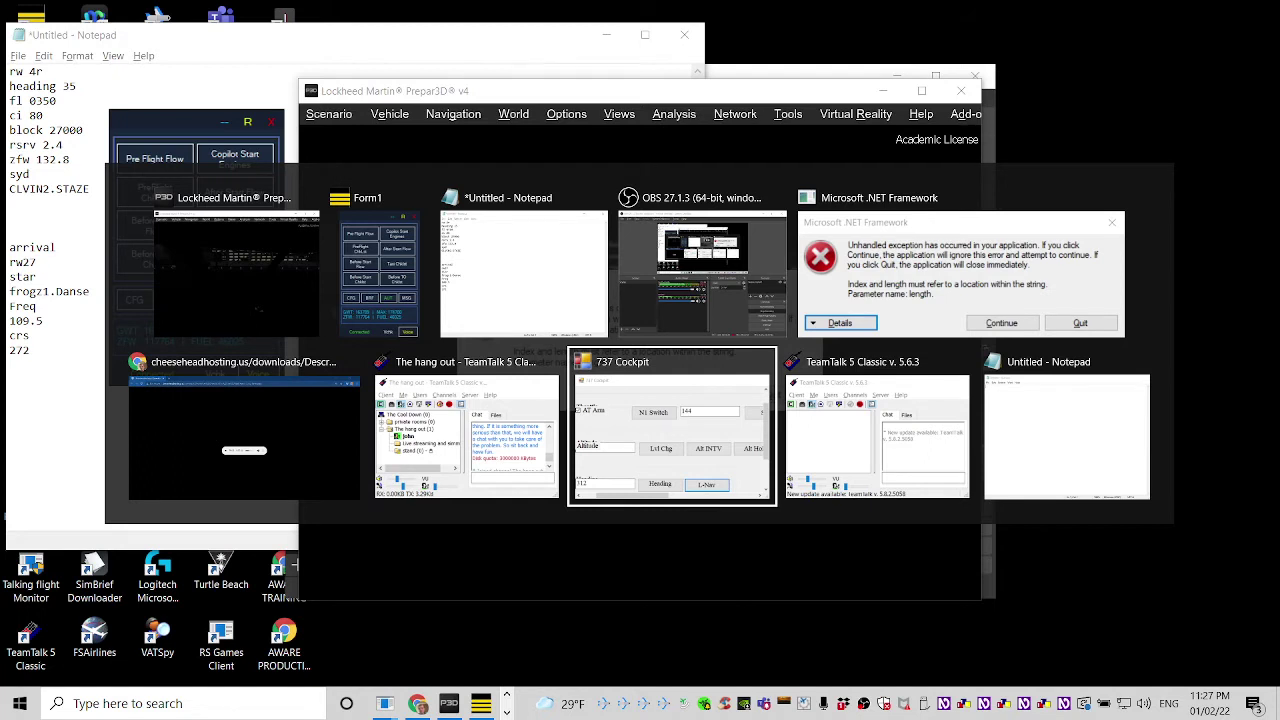
key("alt")
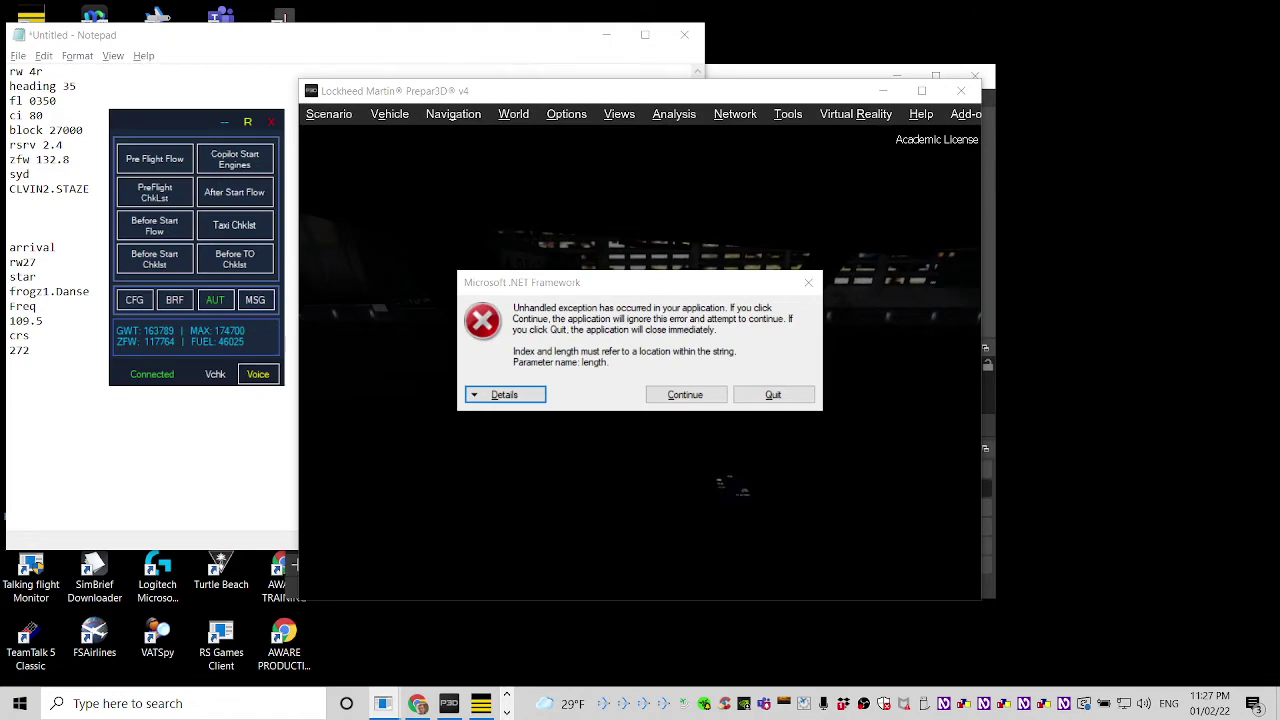
- Alternate between the Prepar3D and 737 Cockpit windows, ending on 737 Cockpit
key("alt+Tab")
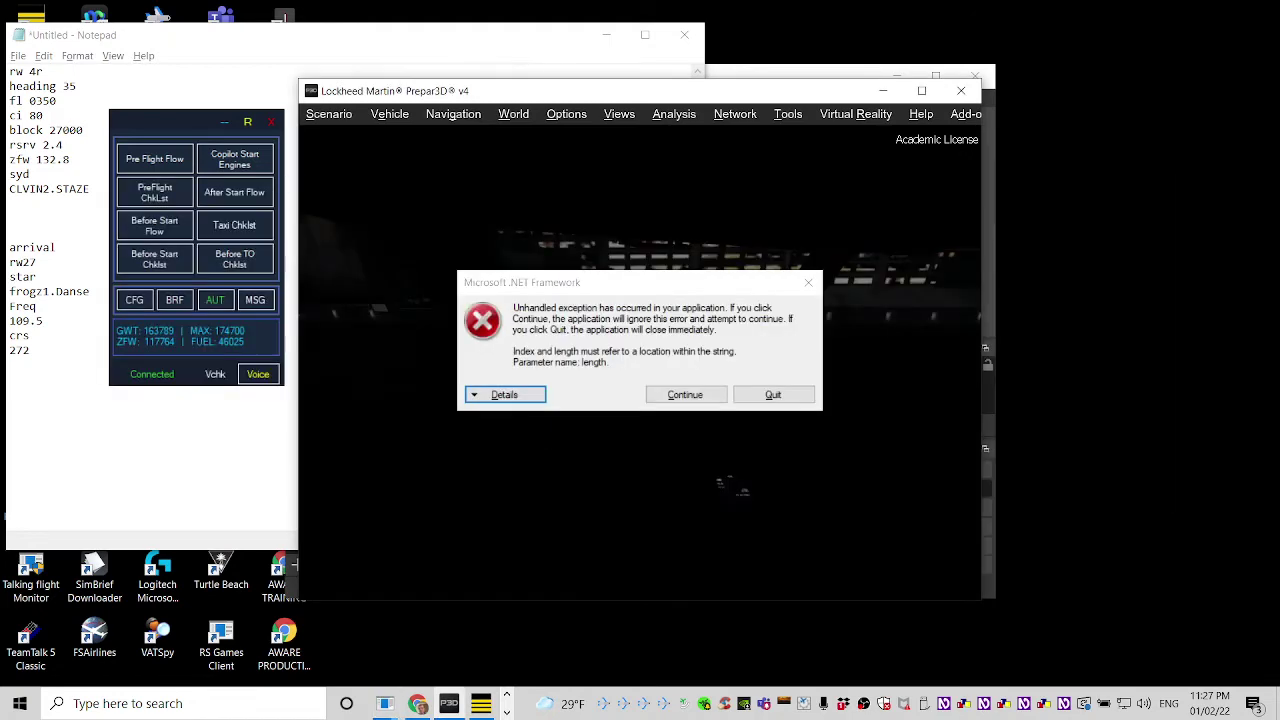
key("alt+Tab")
key("alt")
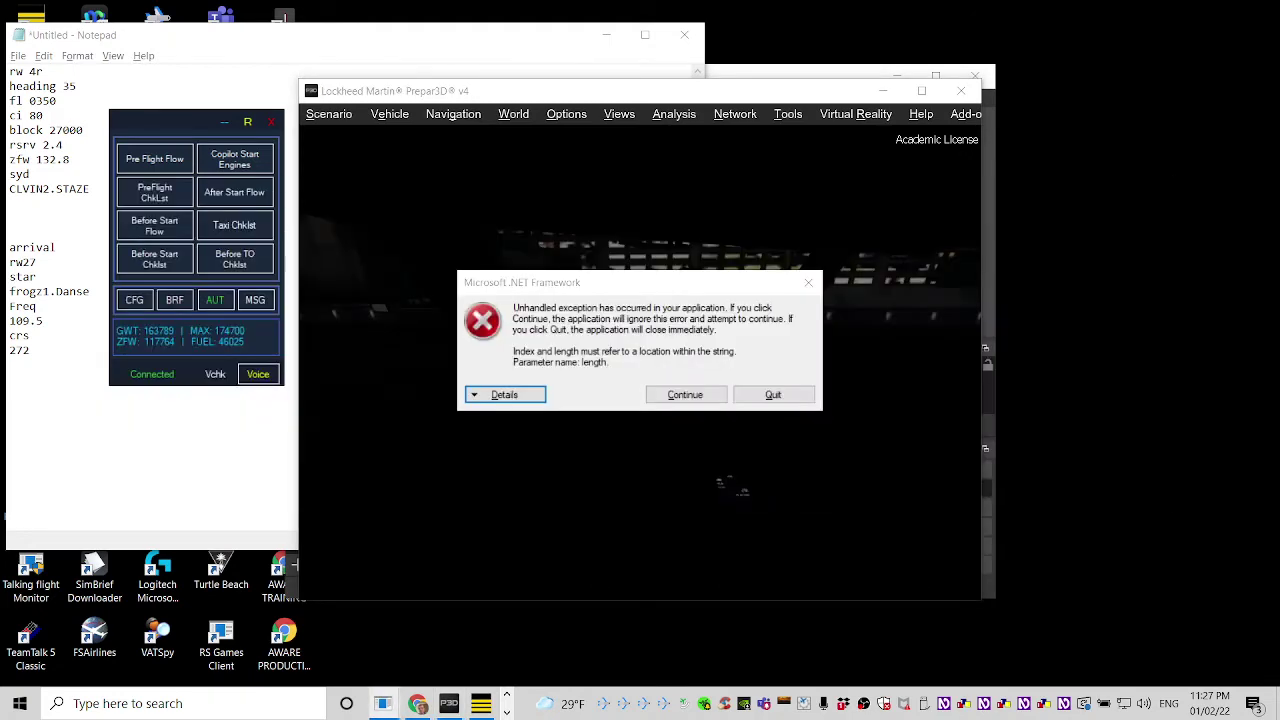
key("alt+Tab")
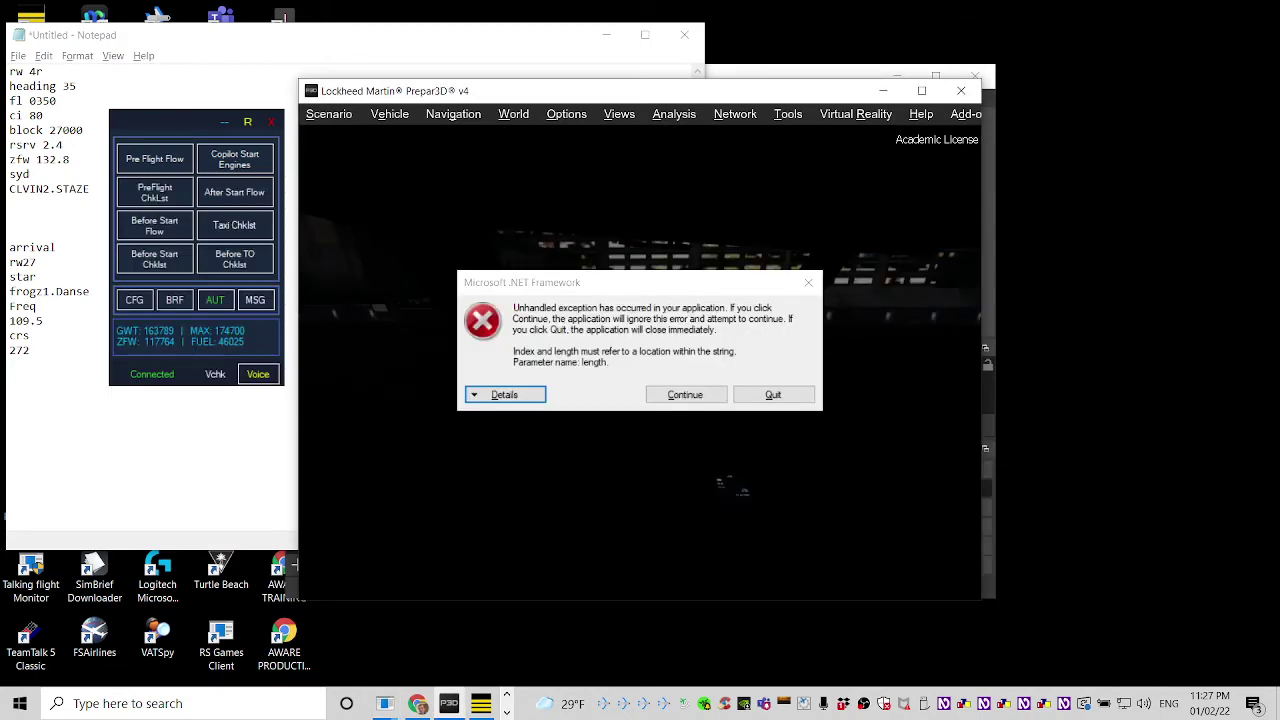
key("alt+Tab")
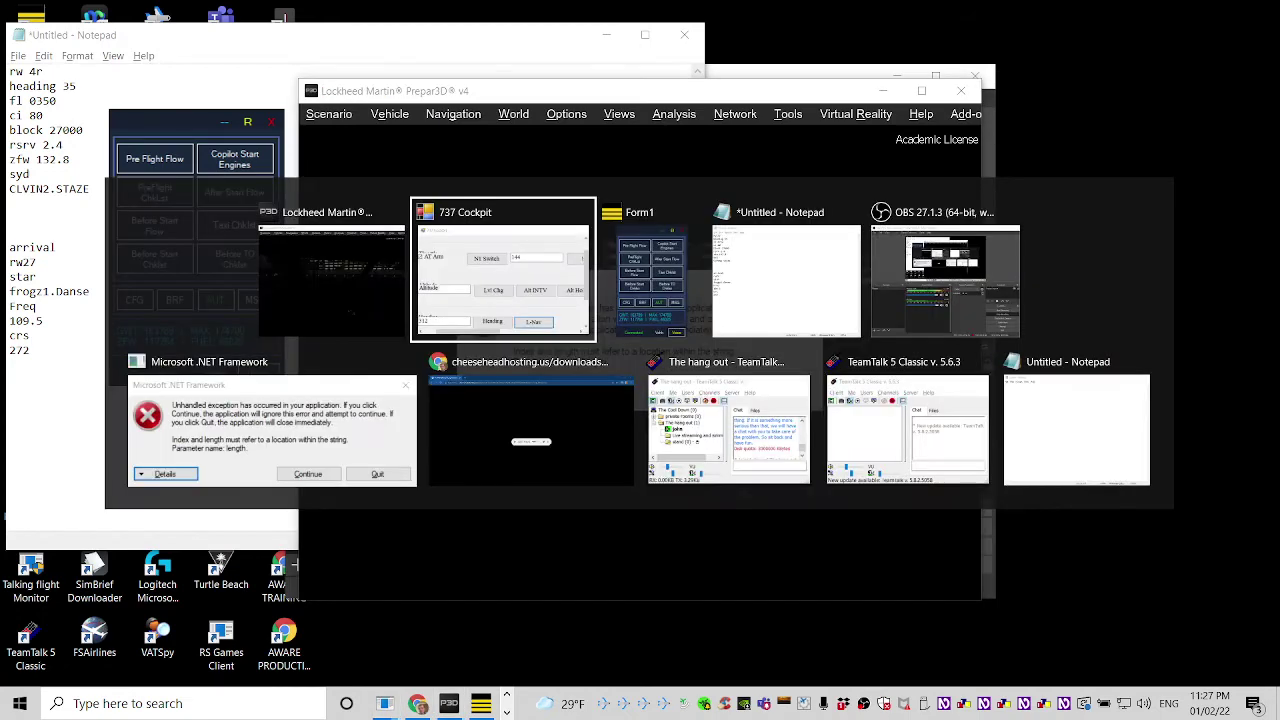
key("alt")
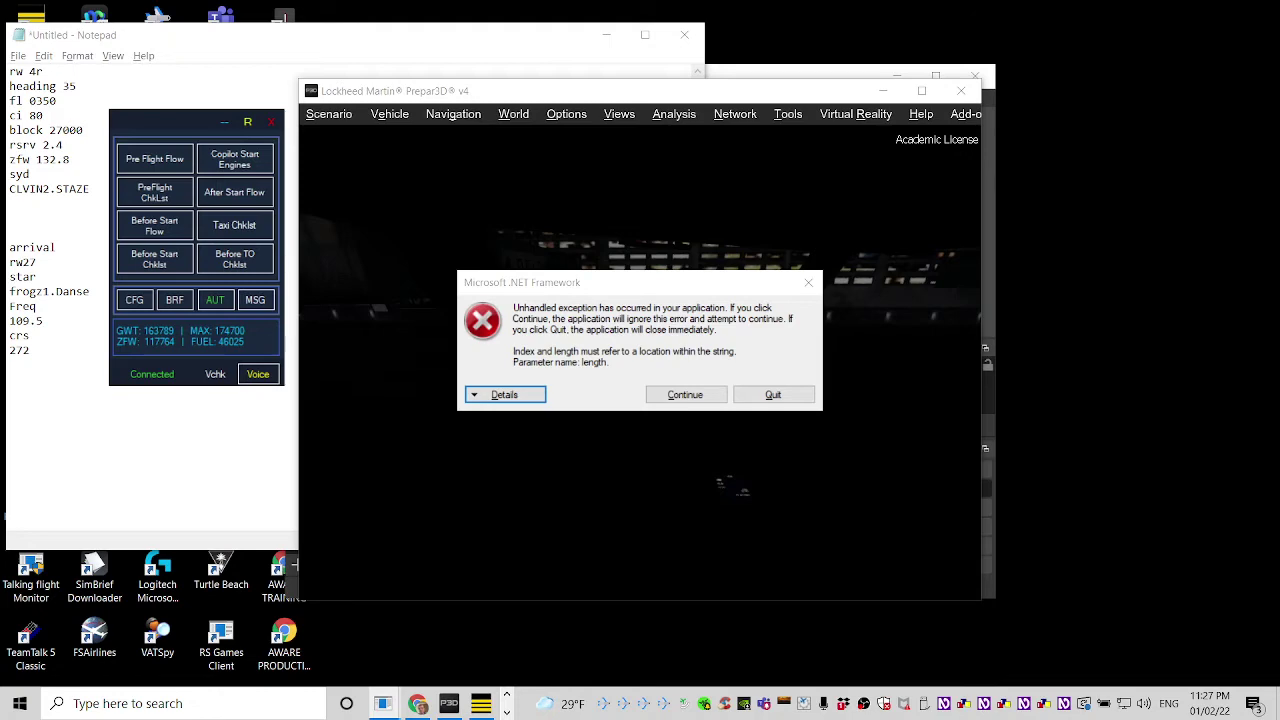
key("alt+Tab")
key("alt+Tab")
key("alt+Tab")
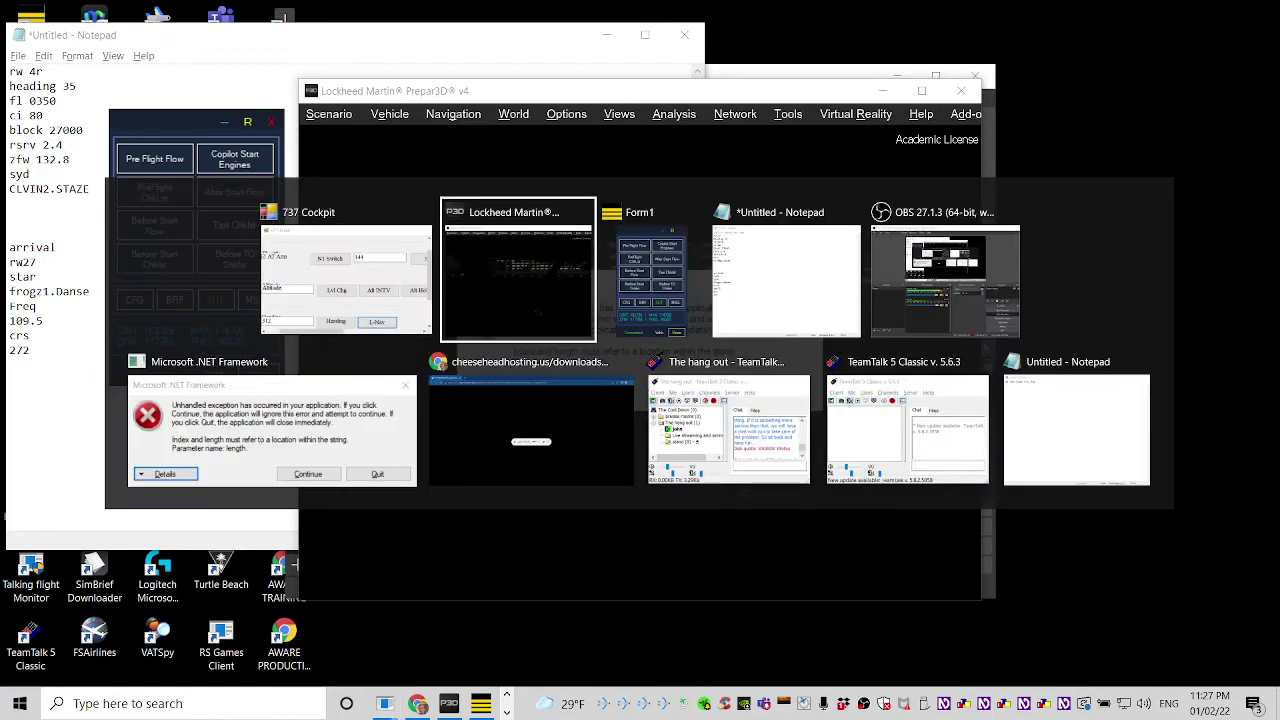
key("alt+Tab")
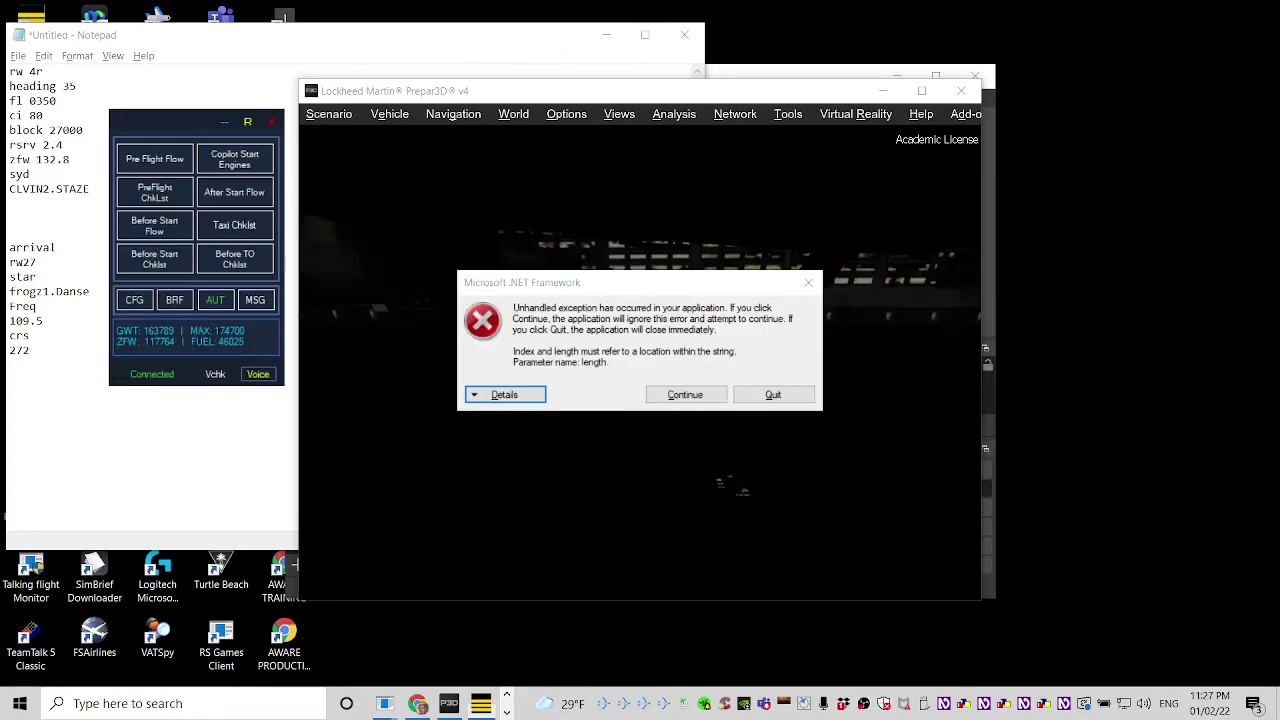
key("alt+Tab")
key("alt+Tab")
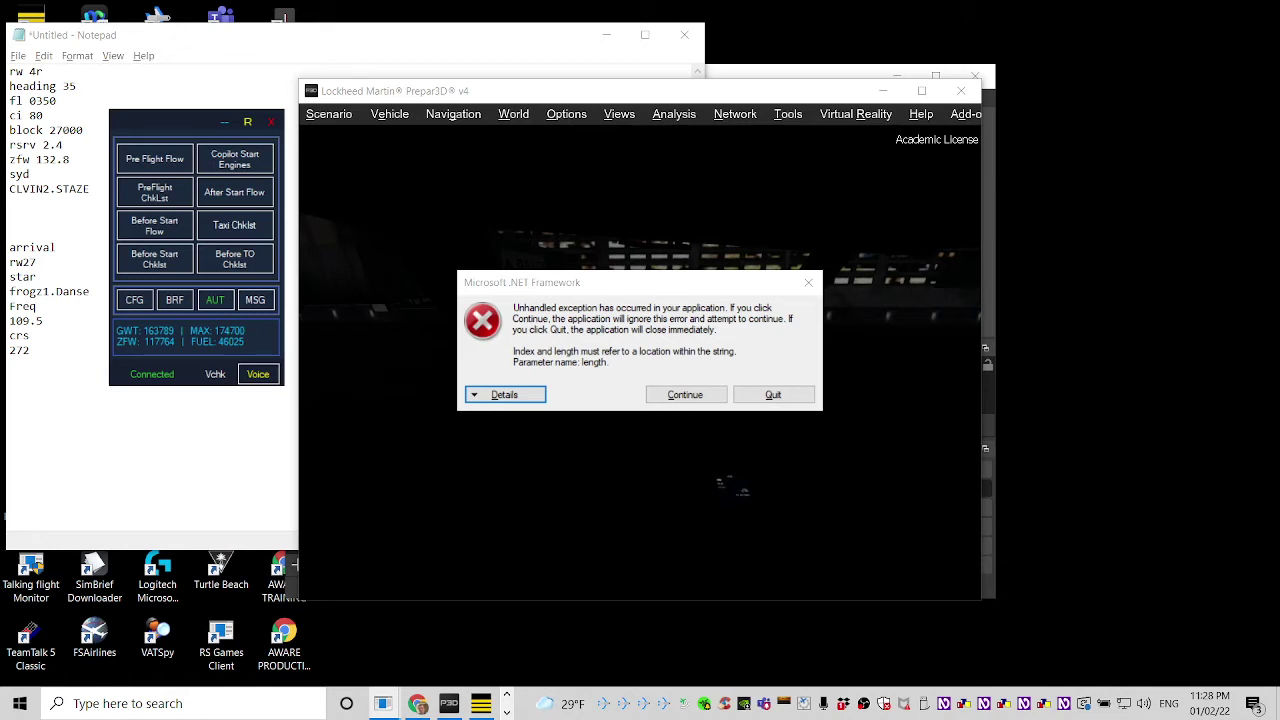
- Minimize all windows and bring the Prepar3D and First Officer windows back to the front
key("super+d")
key("alt+Tab")
key("alt+Tab")
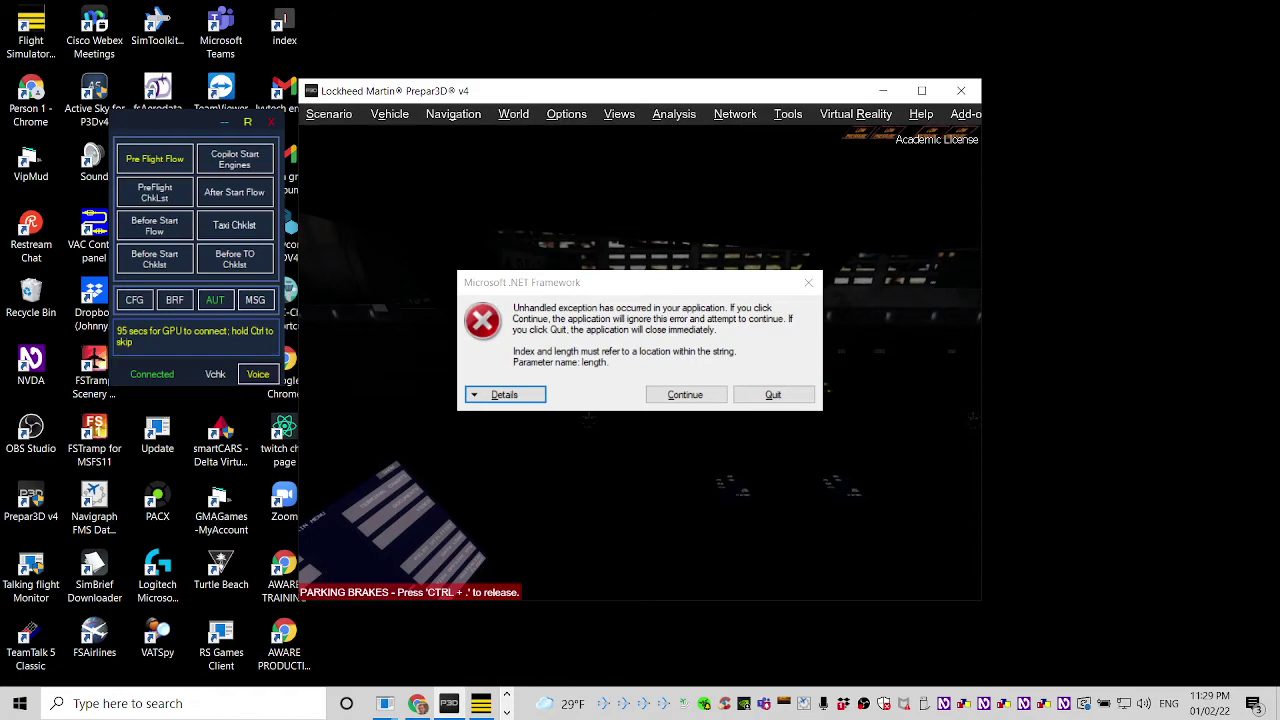
key("alt+Tab")
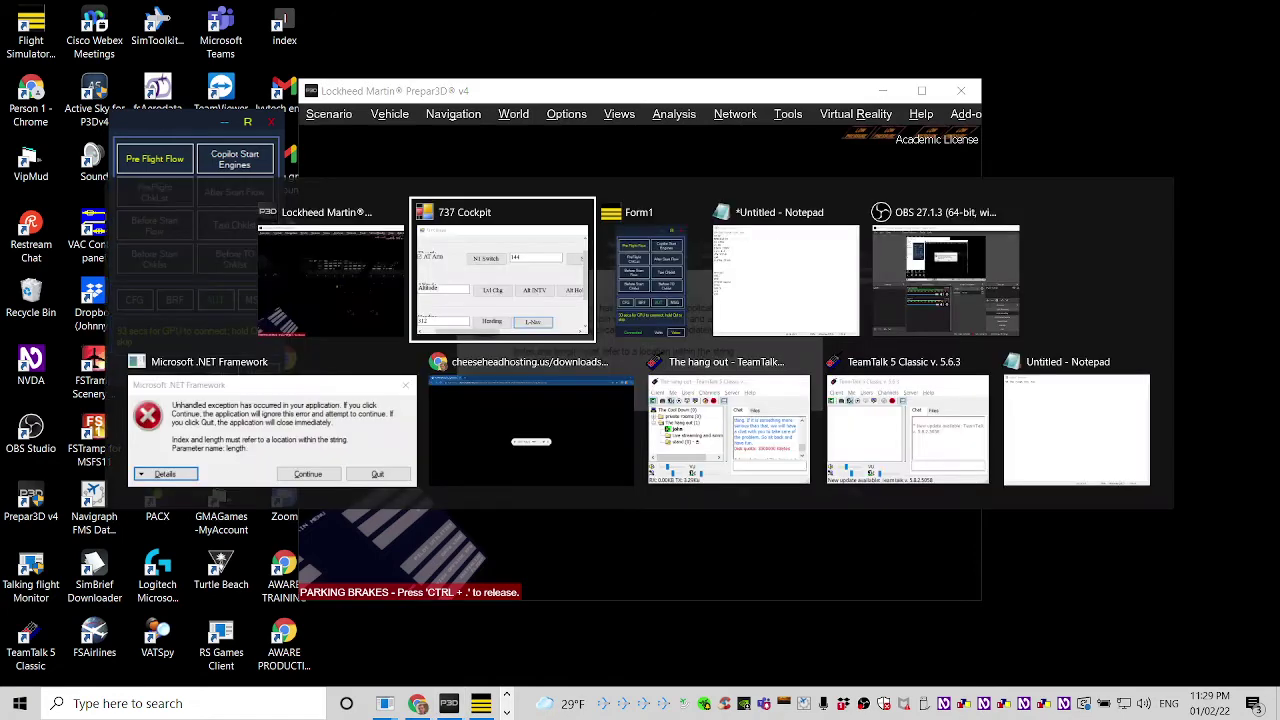
key("alt+Tab")
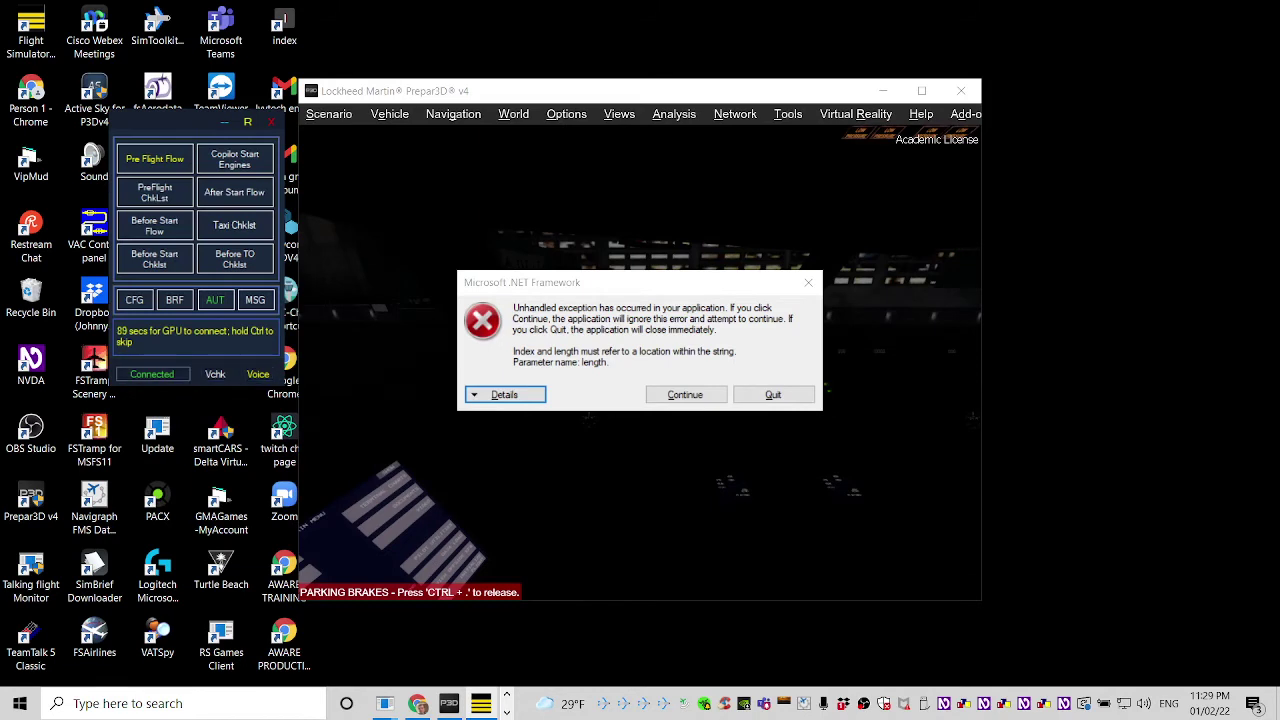
key("Tab")
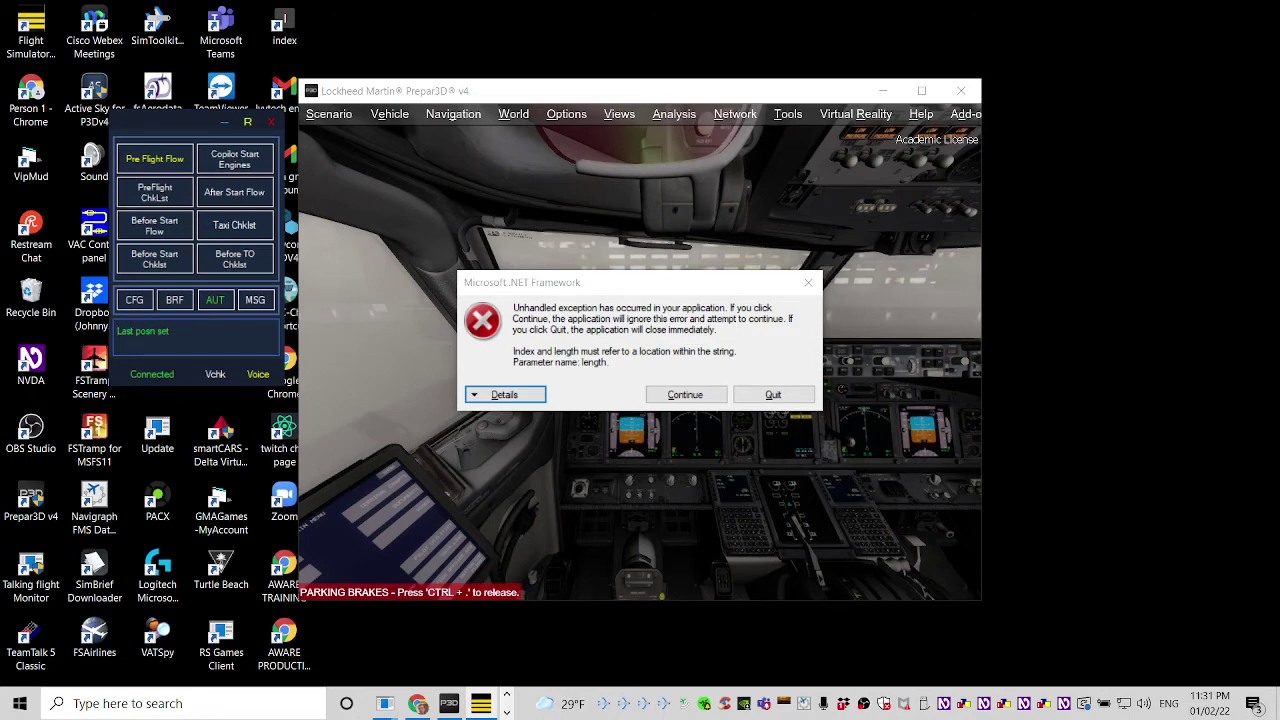
- Look up the block fuel of 27000 in the Notepad flight notes and enter it on the CDU's FUEL page
key("alt+Tab")
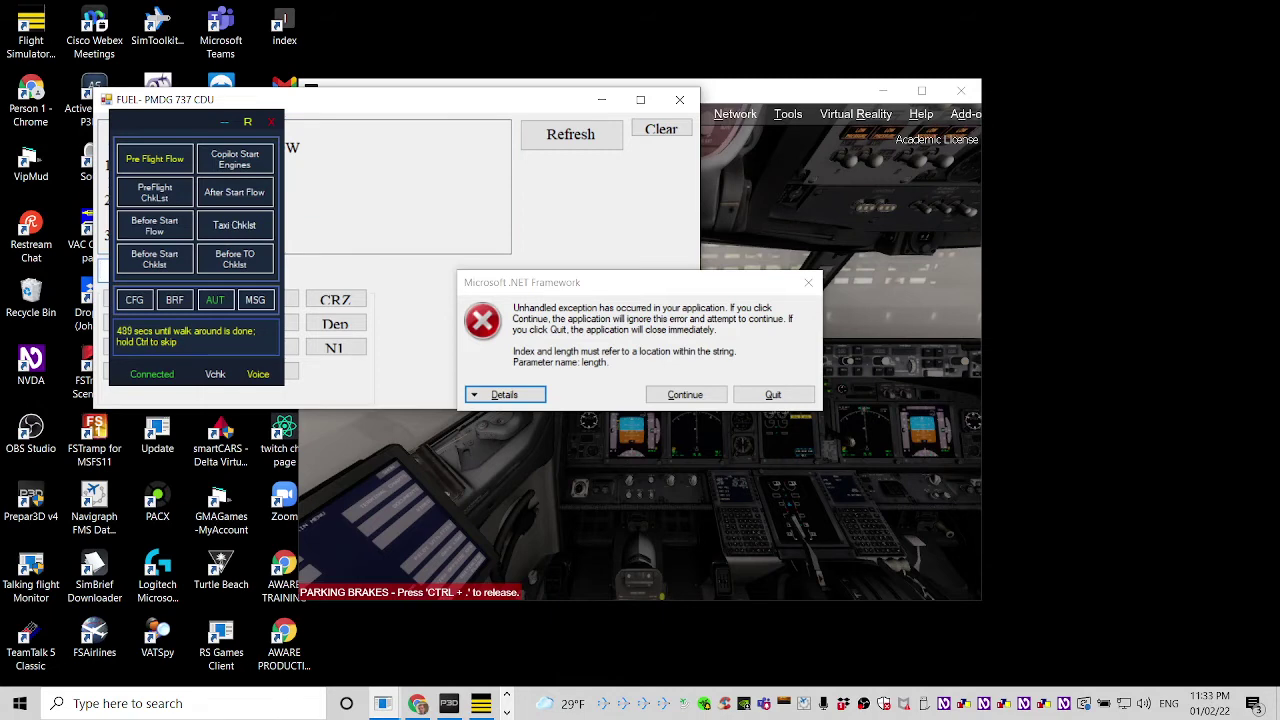
key("alt+Tab")
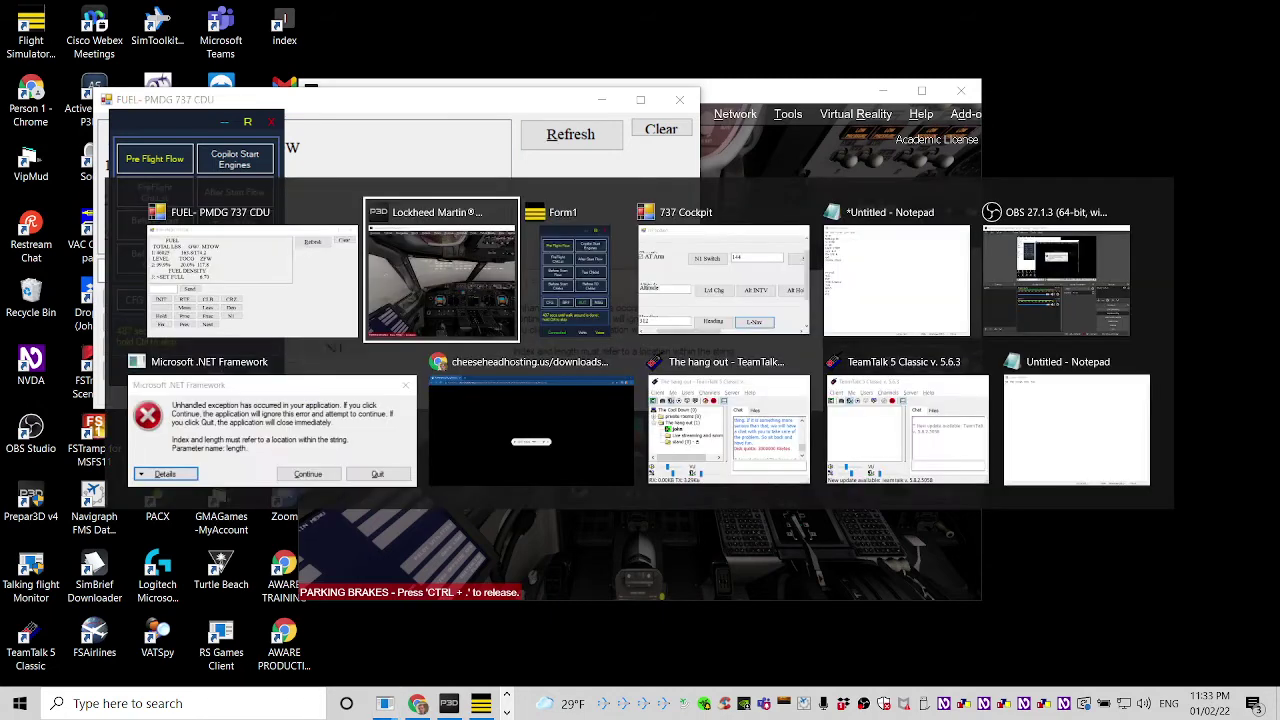
key("Tab")
key("Tab")
key("Tab")
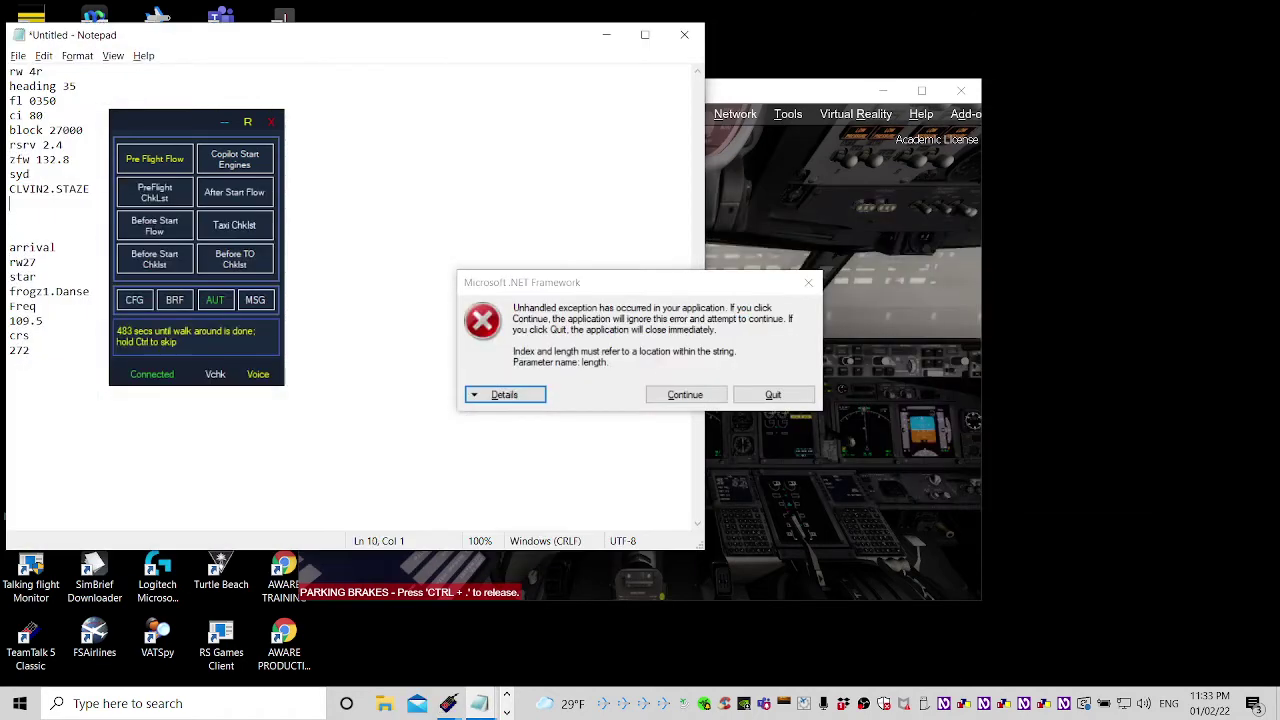
key("Up")
key("Up")
key("Up")
key("alt+Tab")
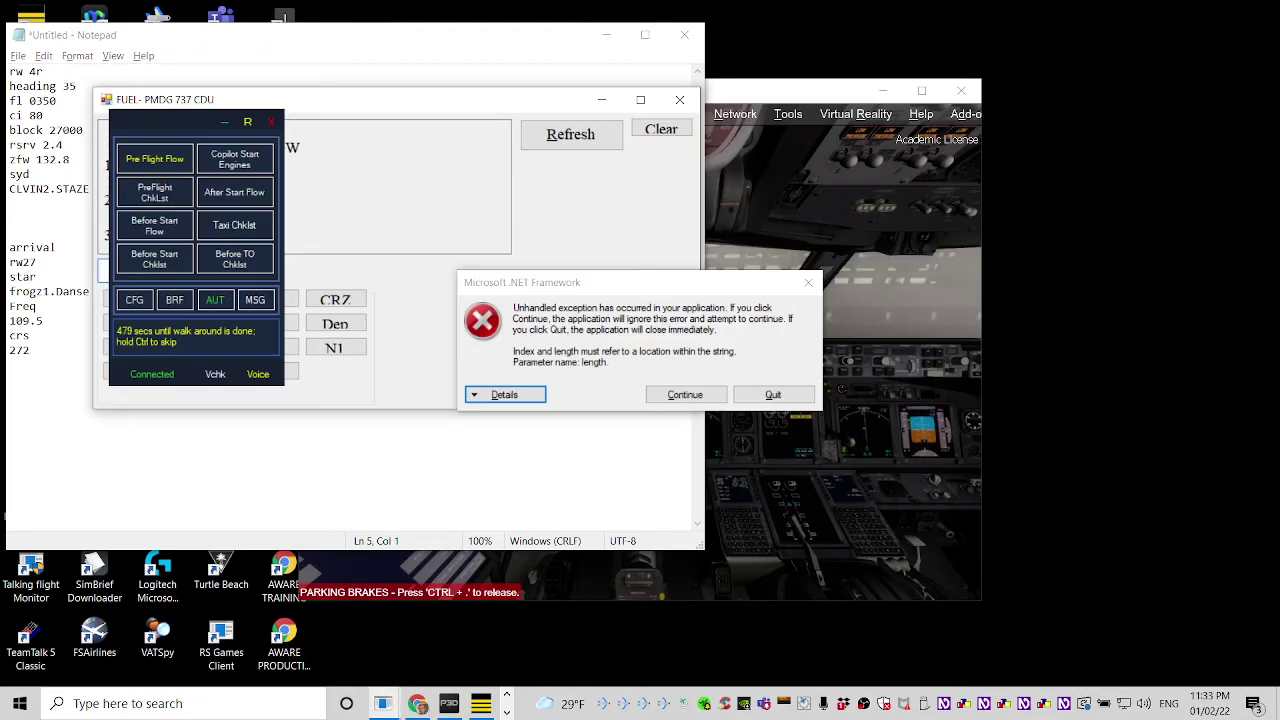
type("2")
key("BackSpace")
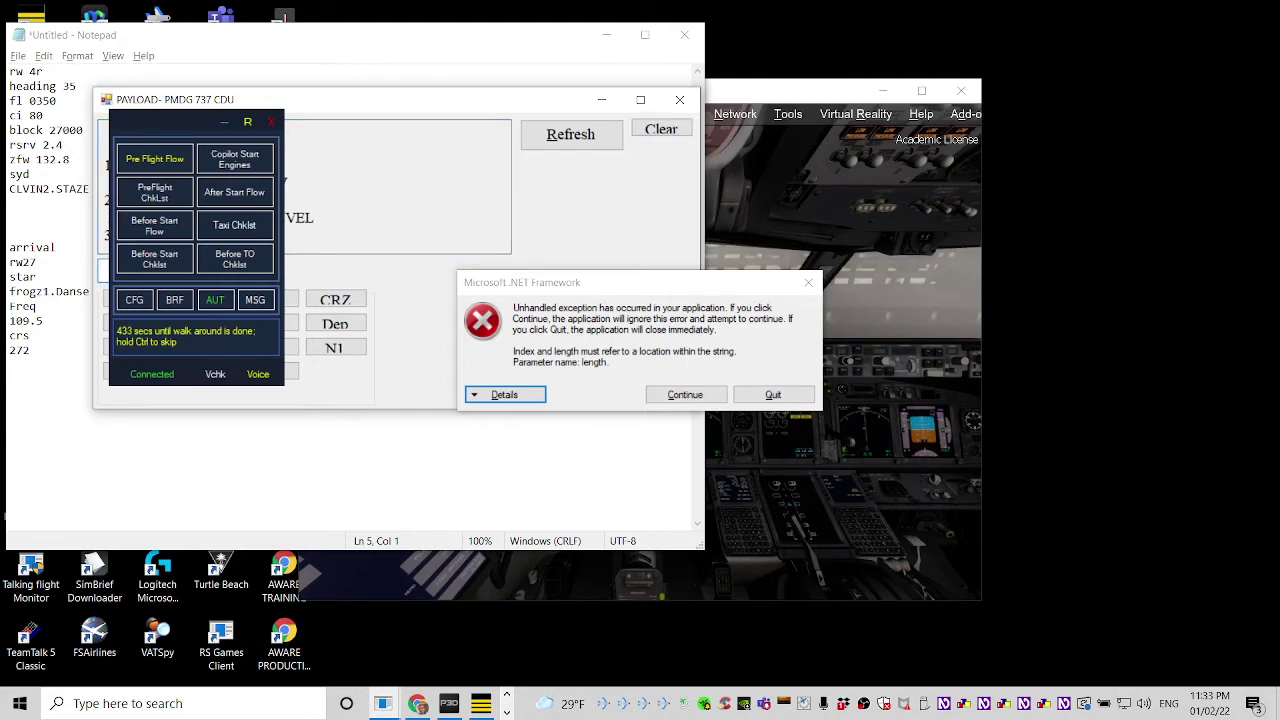
- Look up the zero fuel weight of 132.8 in the Notepad notes and enter it on the CDU's PAYLOAD page
key("alt+Tab")
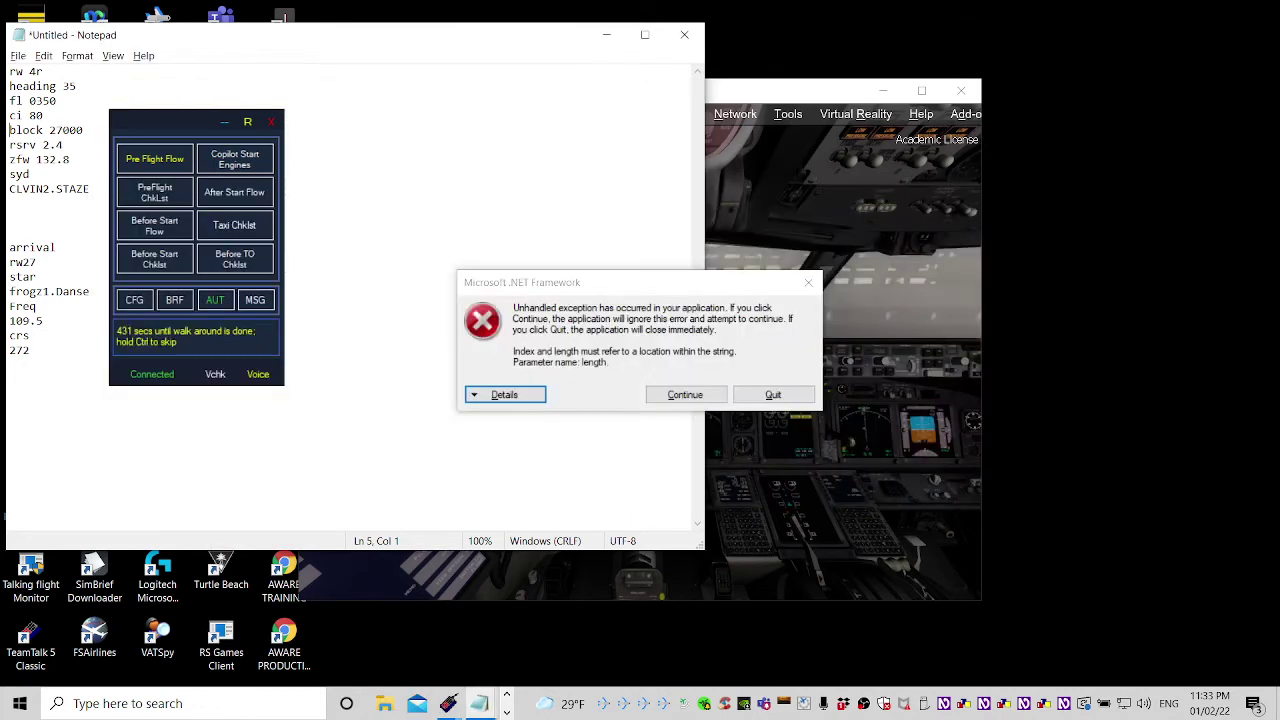
left_click(9, 159)
key("alt+Tab")
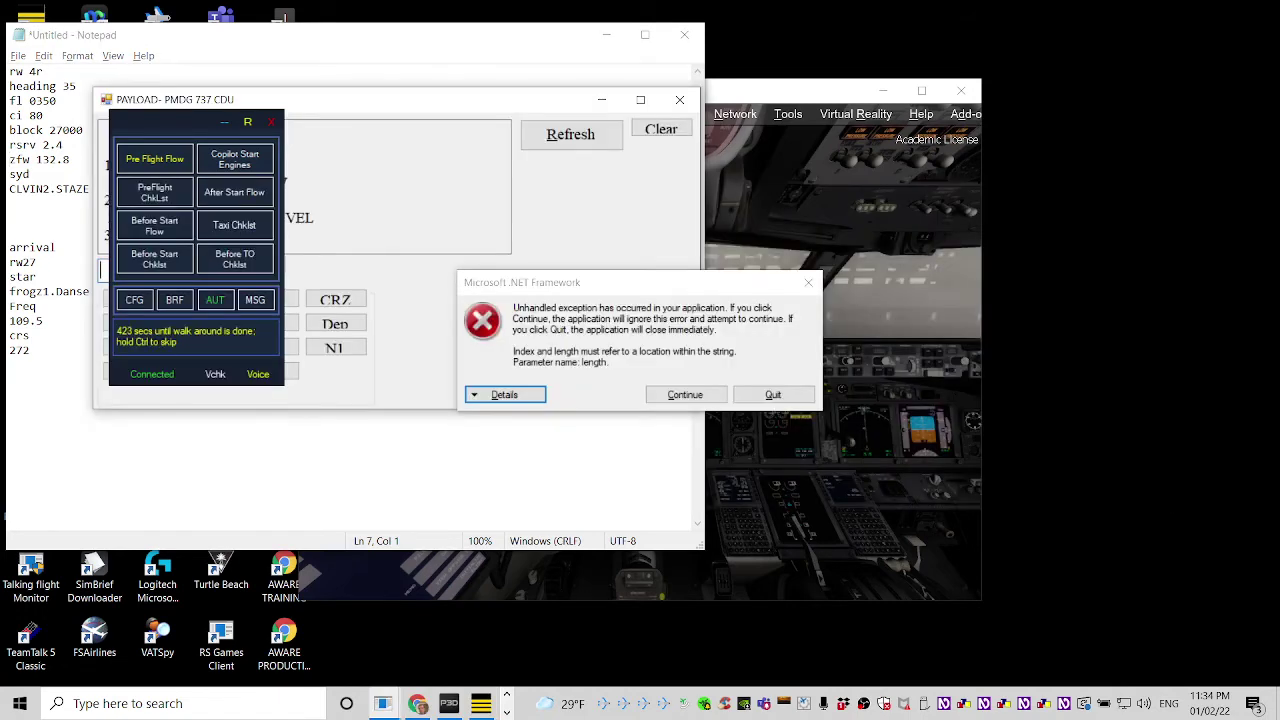
type("1")
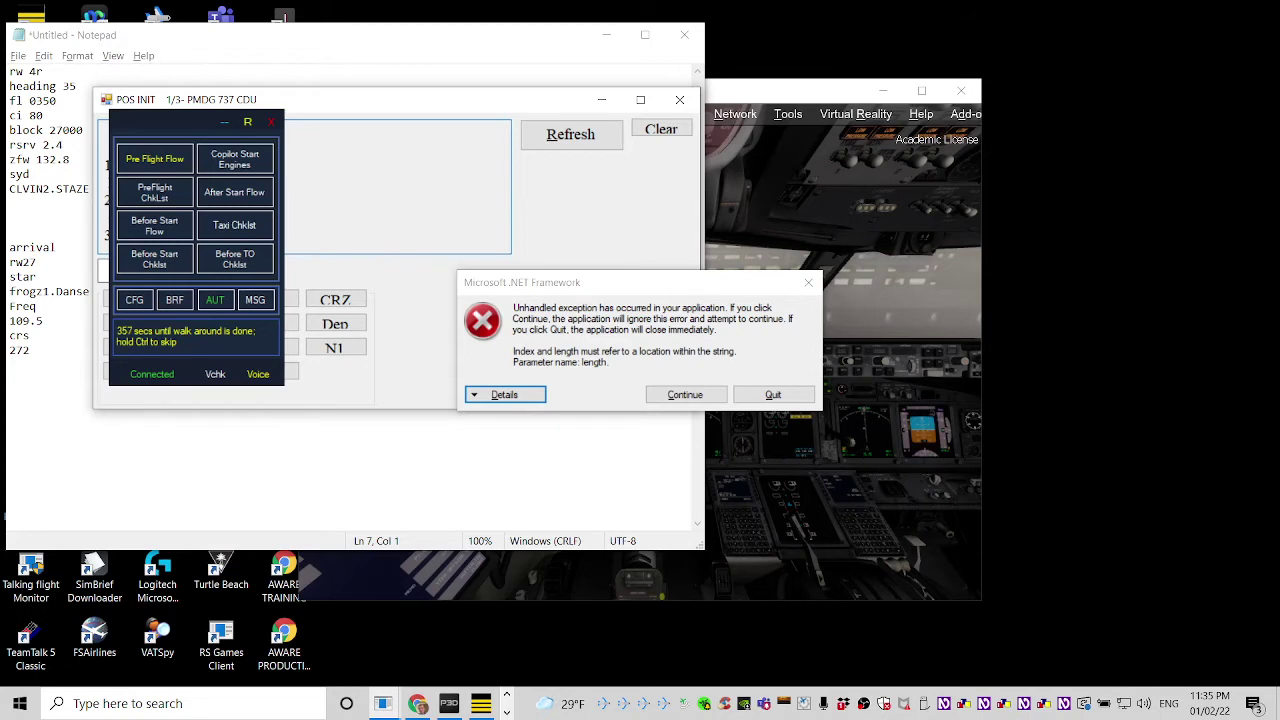
- Enter the departure airport on the CDU's POS INIT page and open the RTE page
key("Tab")
key("Tab")
key("Tab")
type("k")
key("BackSpace")
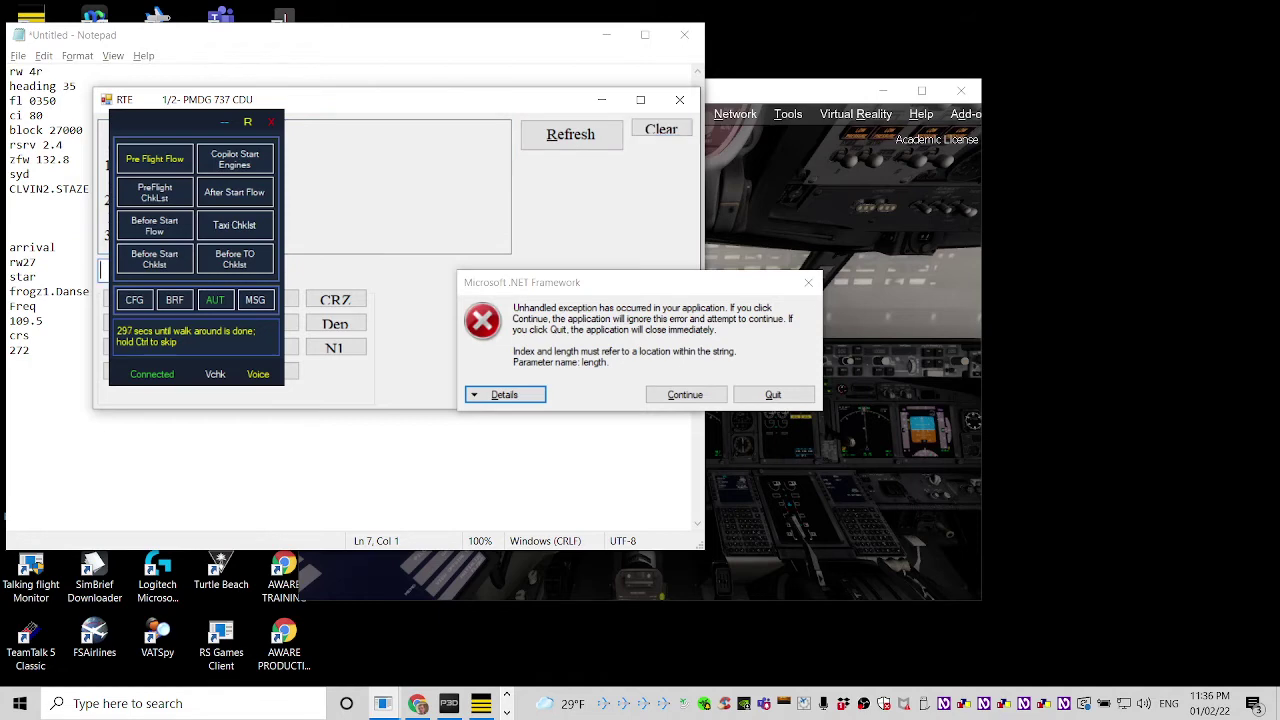
- Fill in the CDU's RTE page with KDTW as origin and KMIA as destination
type("k")
key("BackSpace")
type("k")
key("BackSpace")
type("V")
- Launch Active Sky for P3Dv4 from the desktop and return to the PMDG 737 CDU at the DEP/ARR INDEX page
key("super+d")
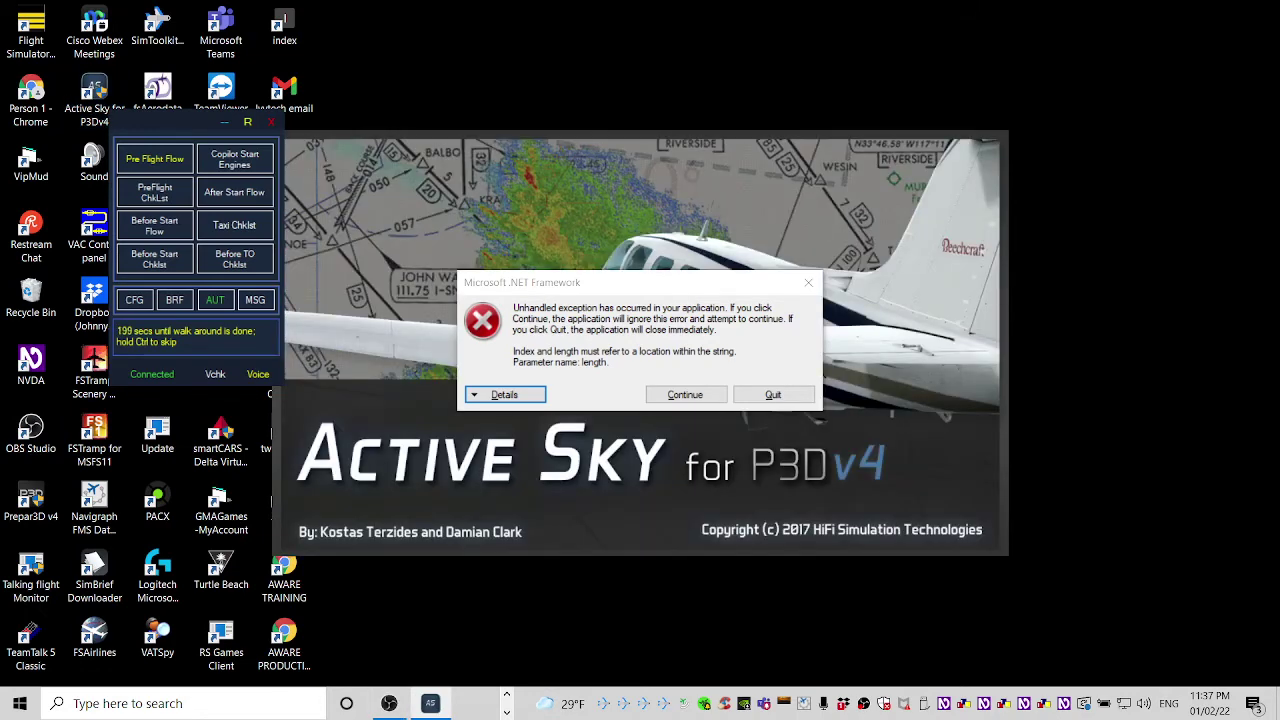
key("alt+Tab")
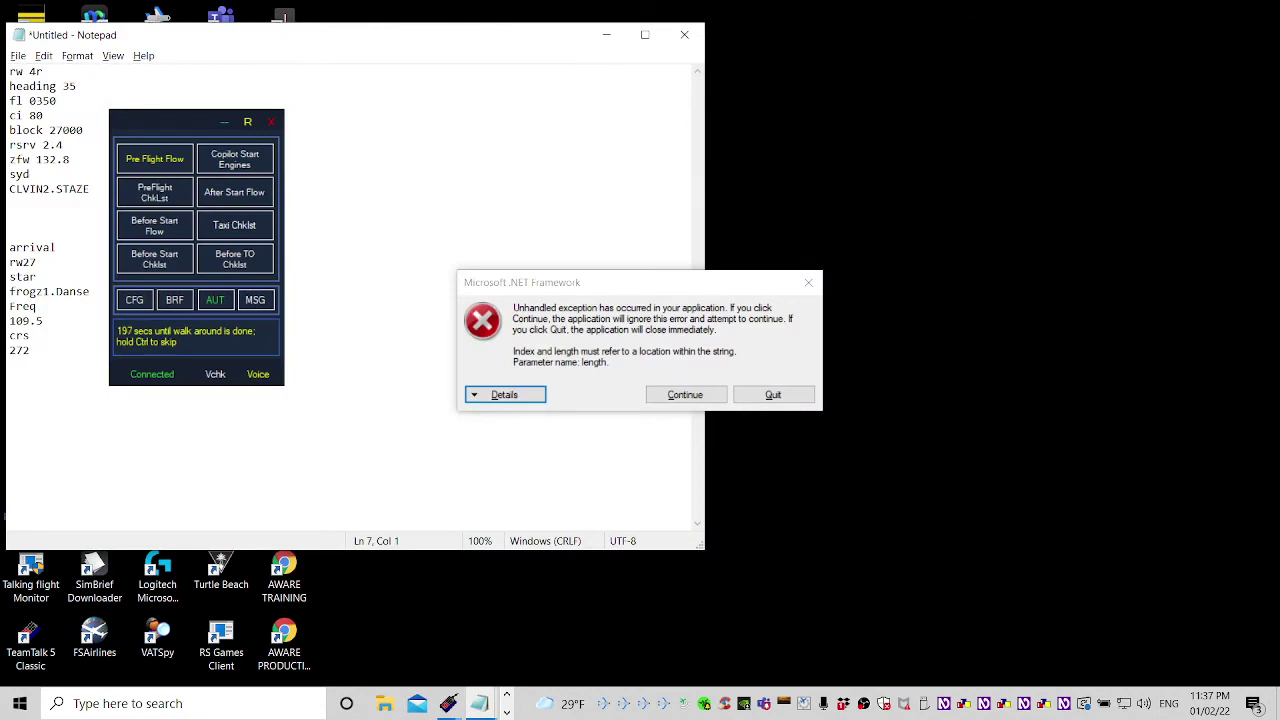
key("alt+Tab")
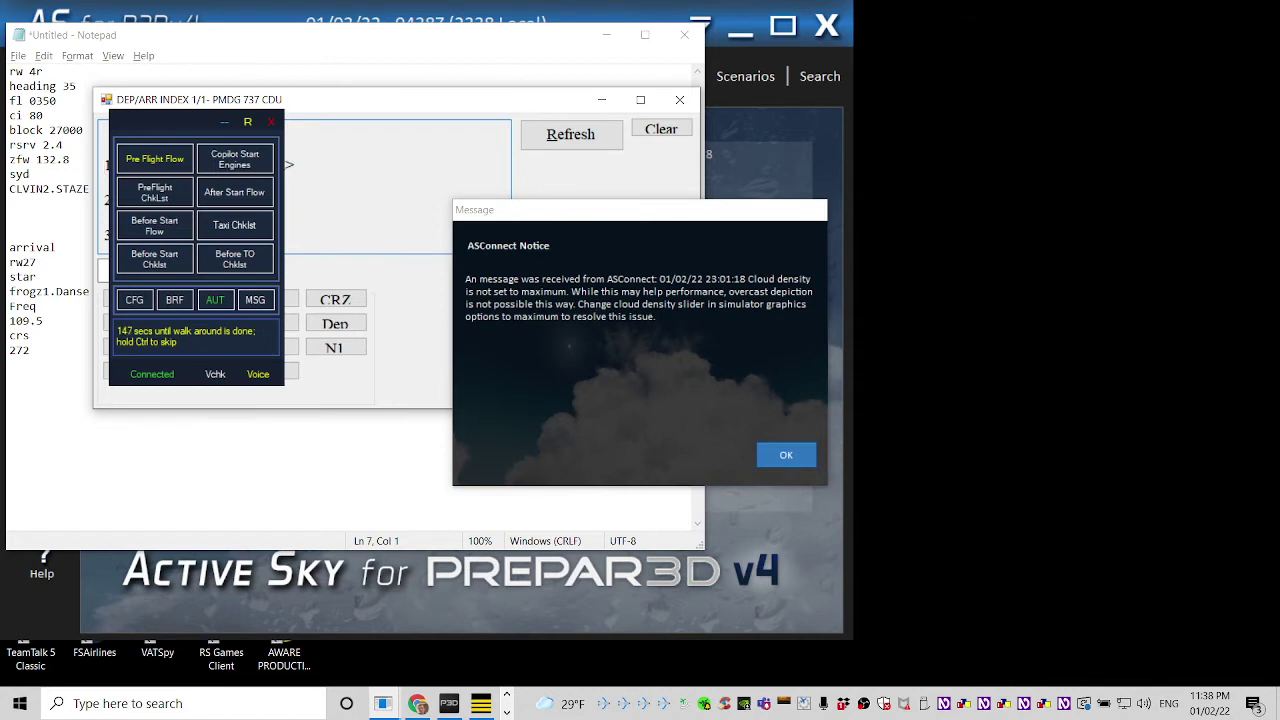
- Open the KDTW departures and select runway 4R with the CLVIN2.STAZE departure, as listed in the Notepad notes
key("Return")
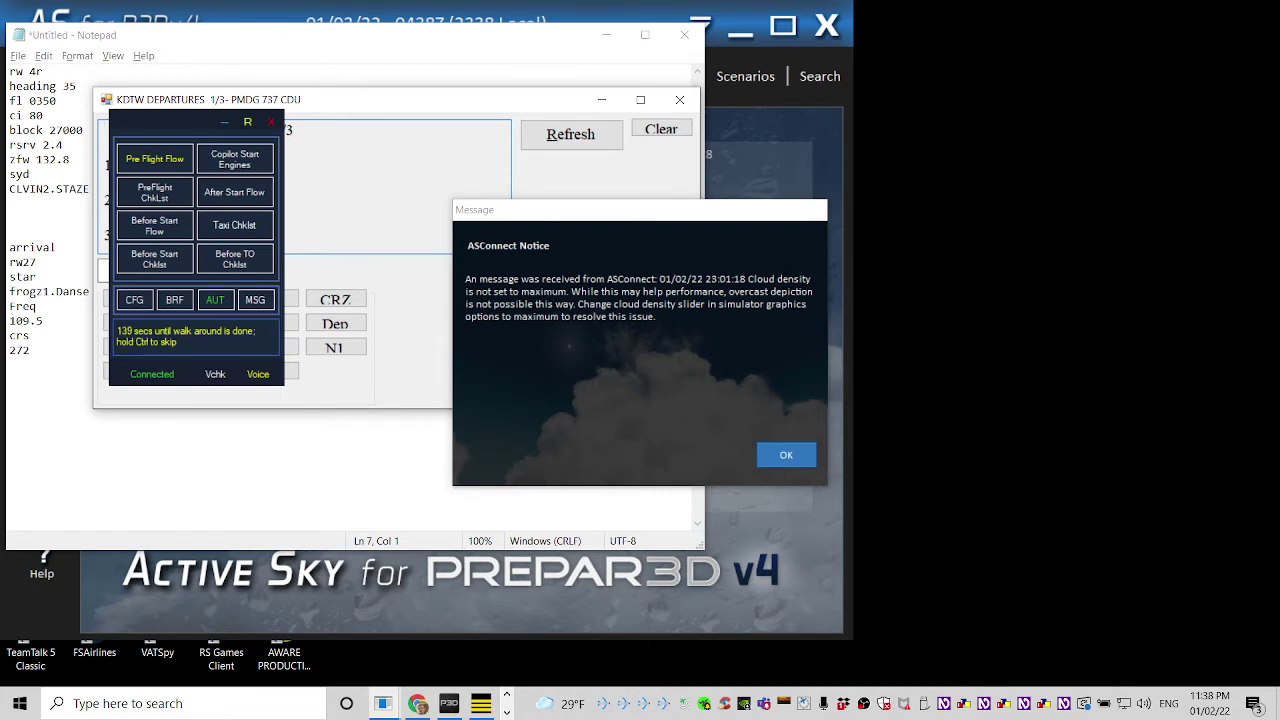
key("alt+Tab")
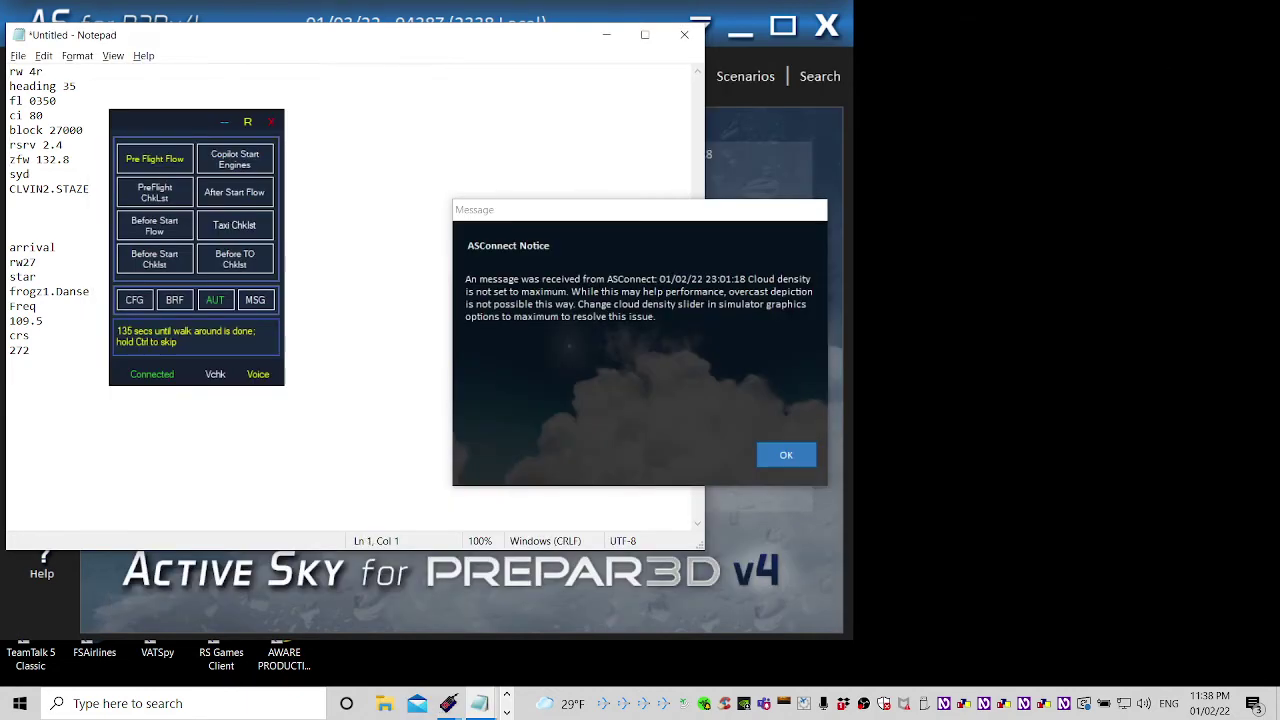
left_click(9, 101)
left_click(9, 115)
left_click(9, 130)
left_click(9, 159)
left_click(9, 174)
left_click(9, 188)
key("alt+Tab")
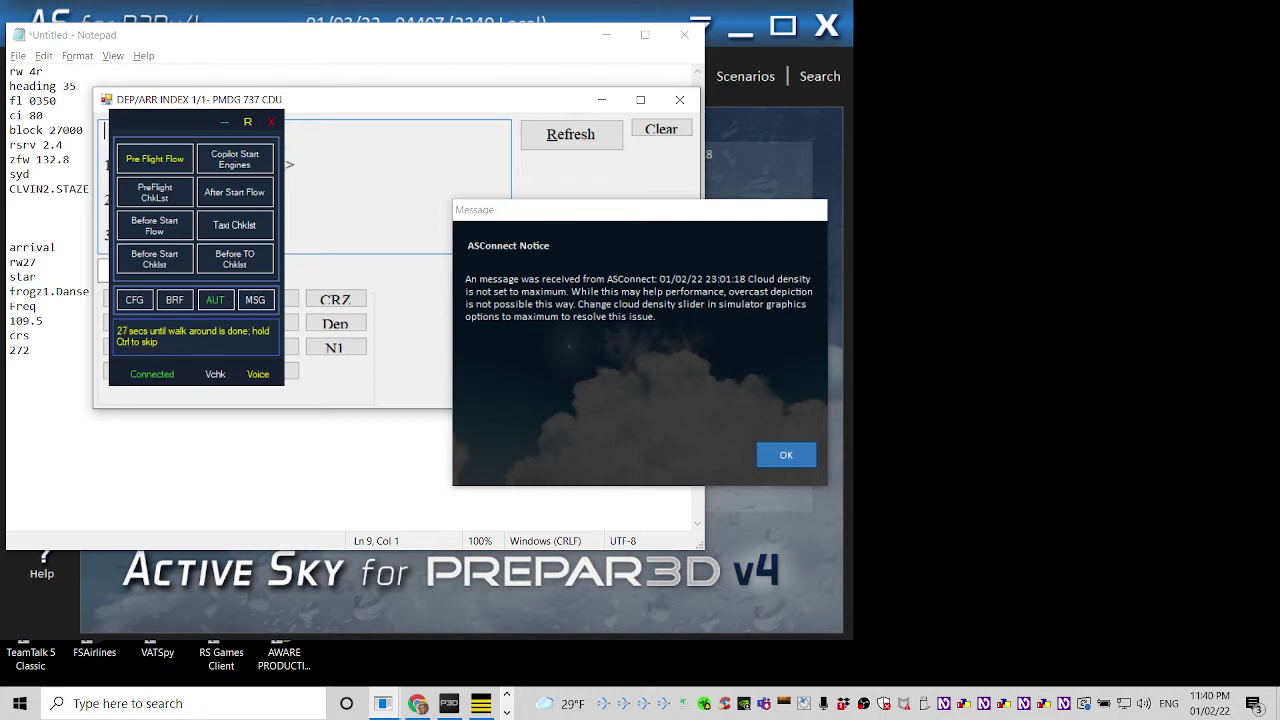
- Open the KMIA arrivals, check the arrival entries in the Notepad notes, and select the ILS 27 approach
key("Return")
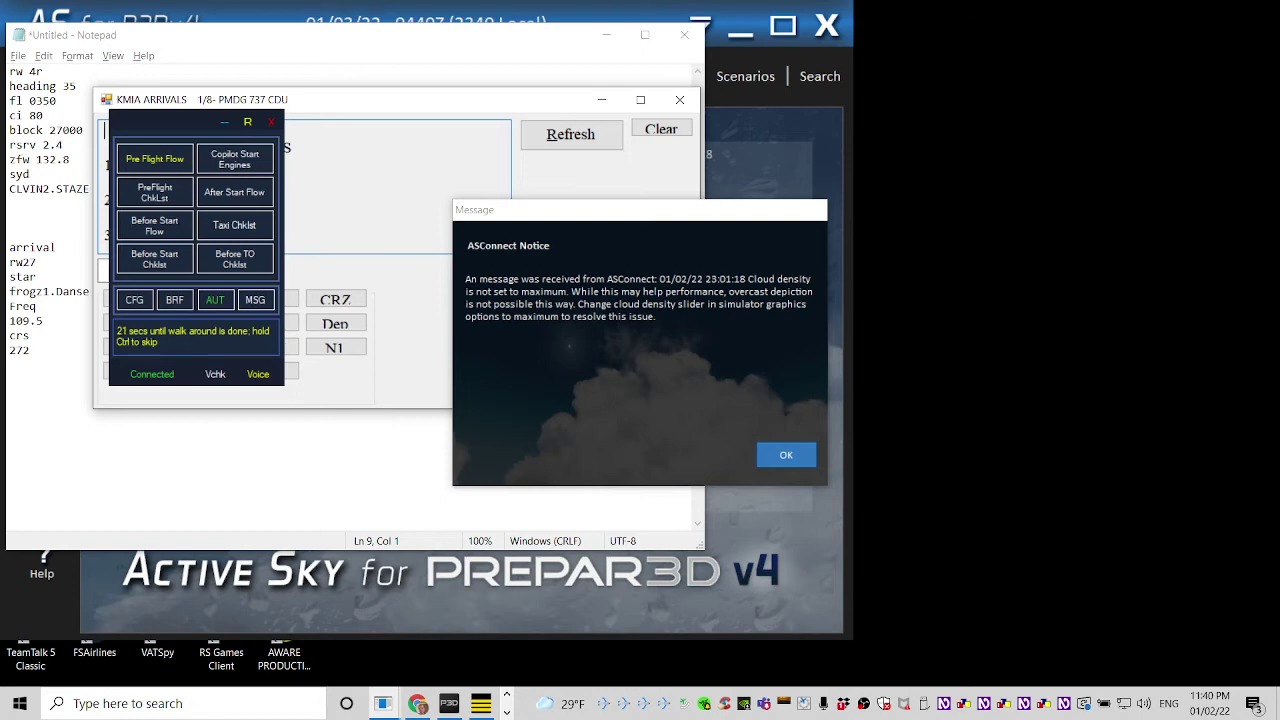
key("alt+Tab")
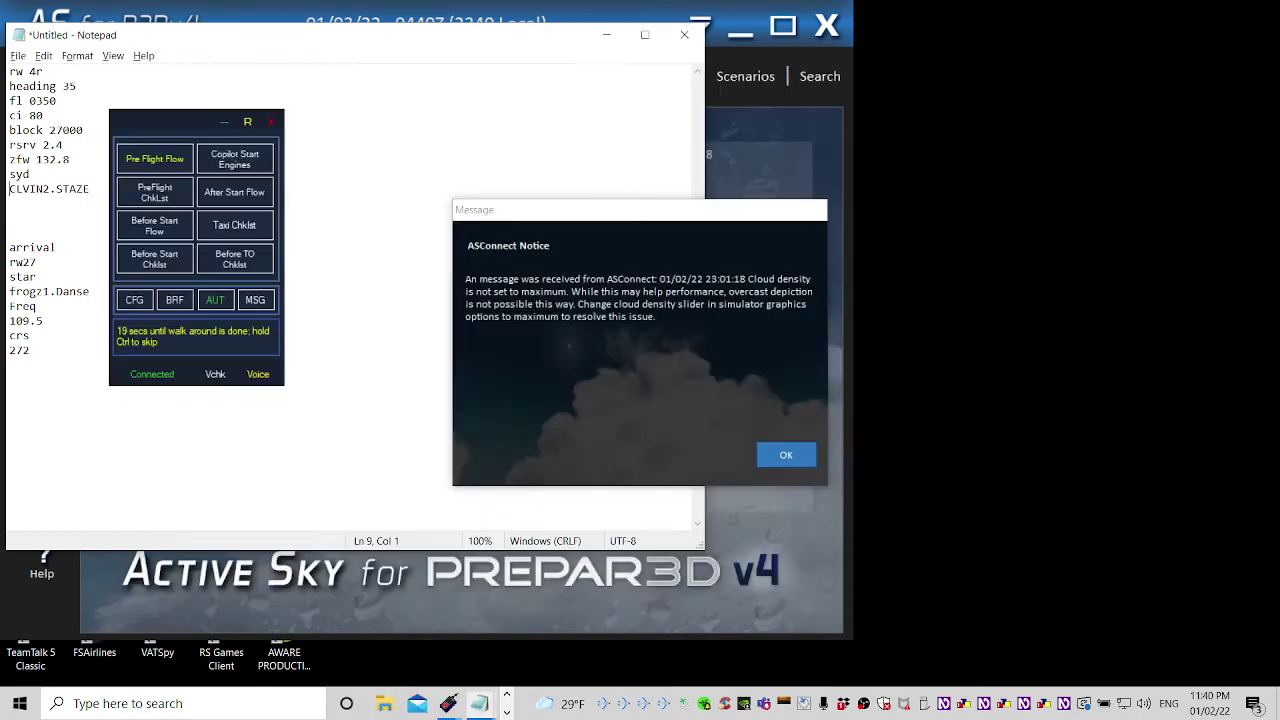
left_click(9, 262)
left_click(10, 276)
left_click(10, 291)
key("alt+Tab")
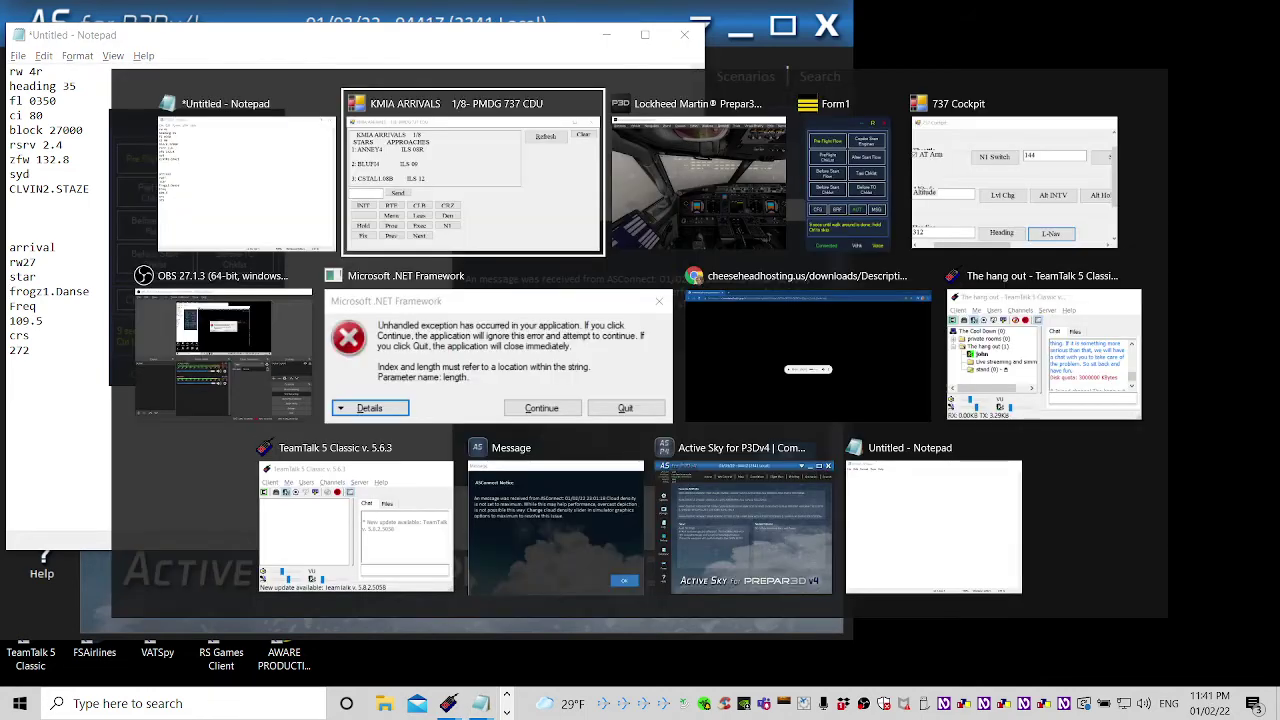
key("alt+Tab")
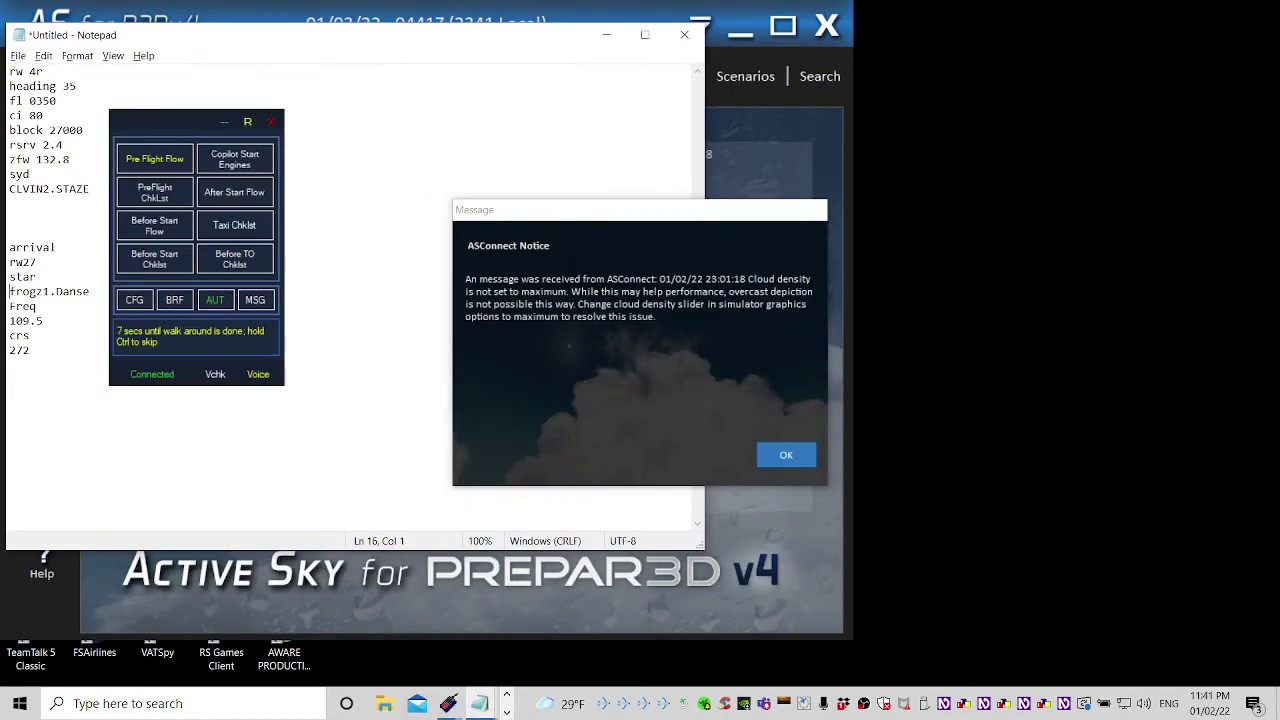
left_click(10, 262)
key("alt+Tab")
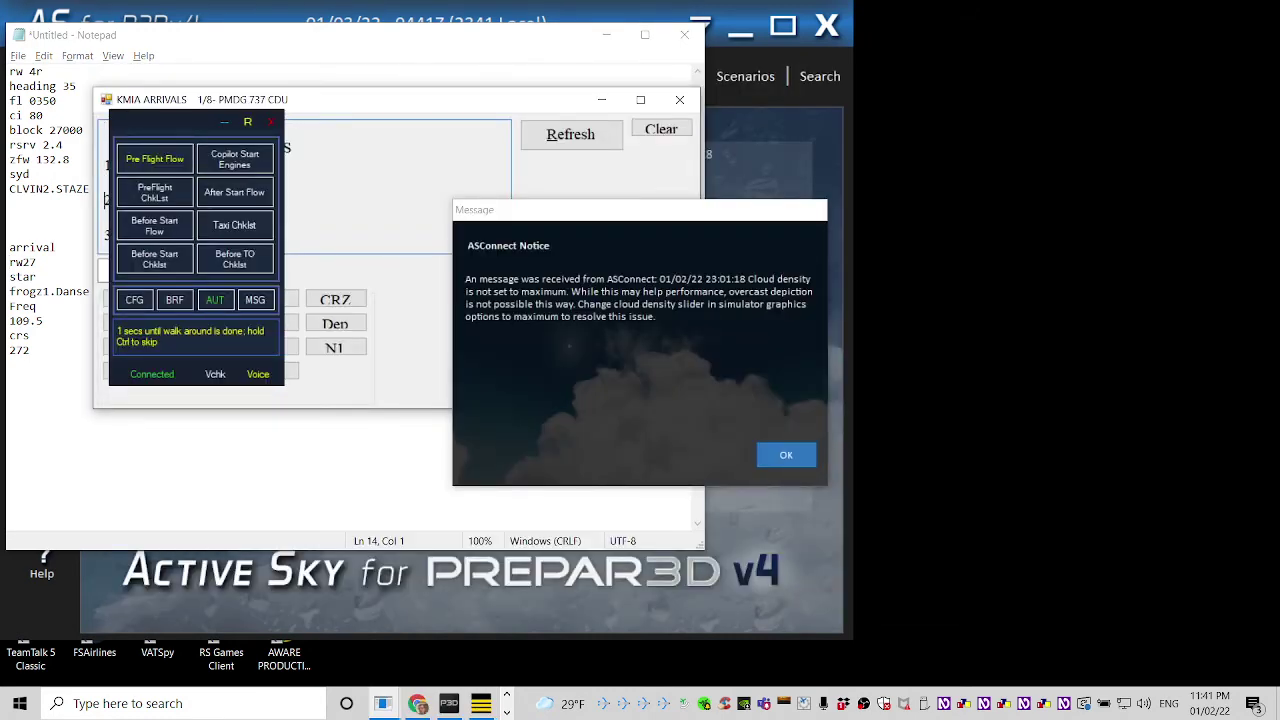
key("Down")
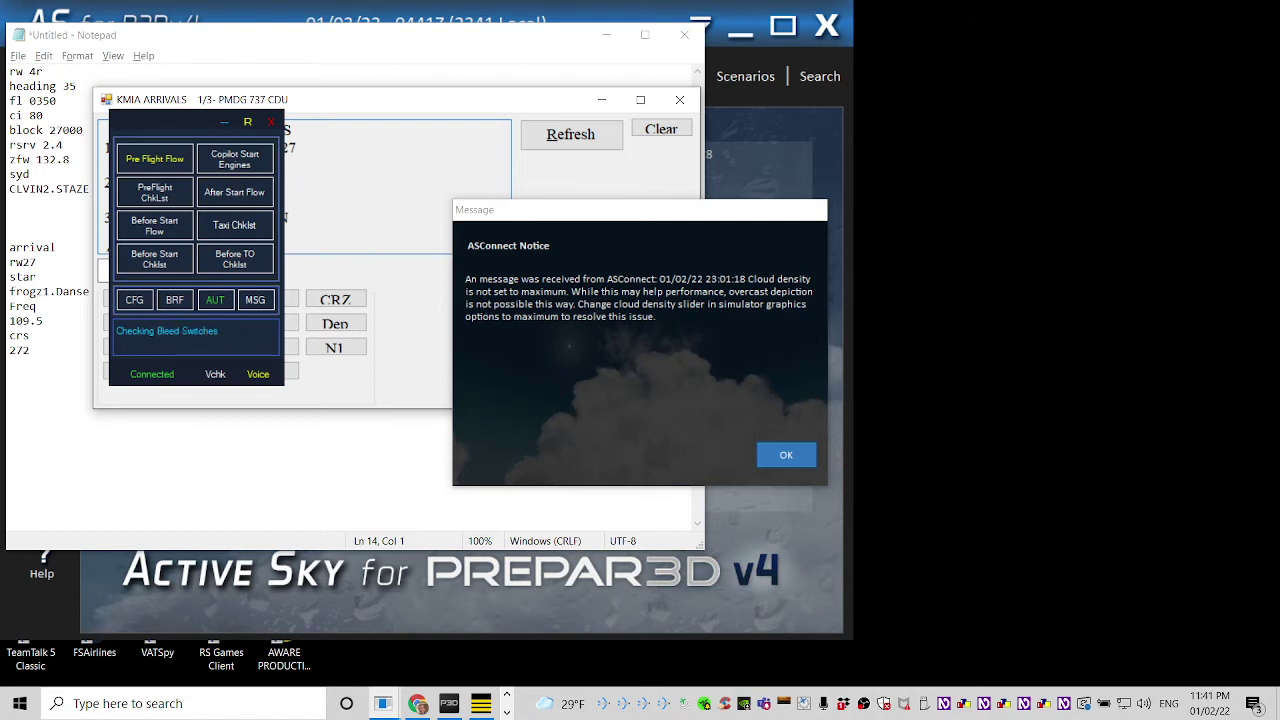
- Look up the frogz1.Danse arrival in the Notepad notes, select it for KMIA, and go to the ACT RTE page
key("alt+Tab")
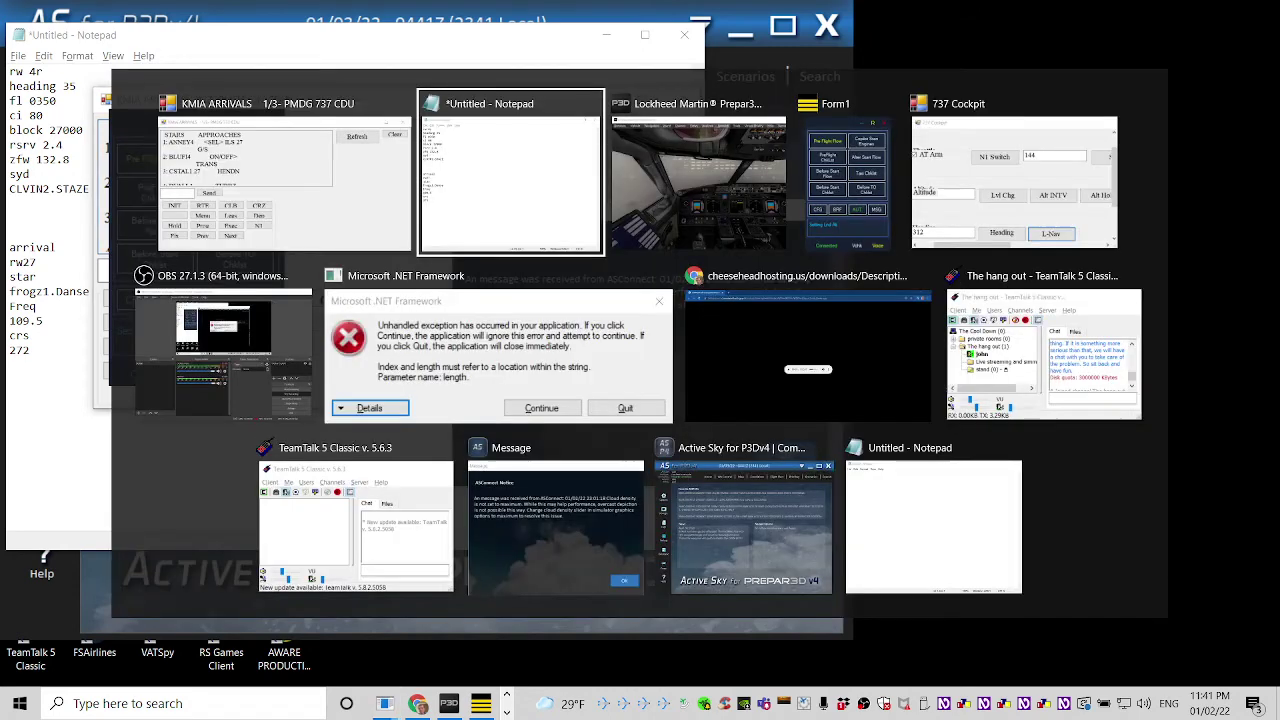
left_click(9, 276)
left_click(9, 291)
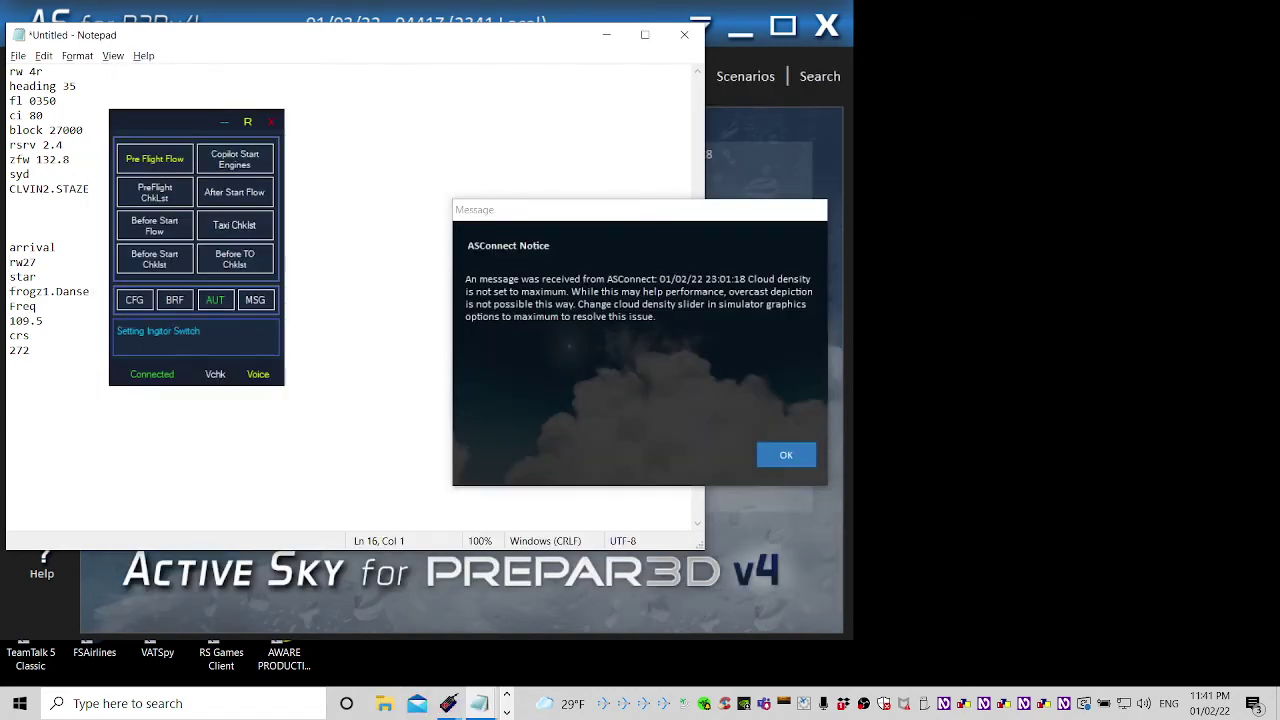
key("alt+Tab")
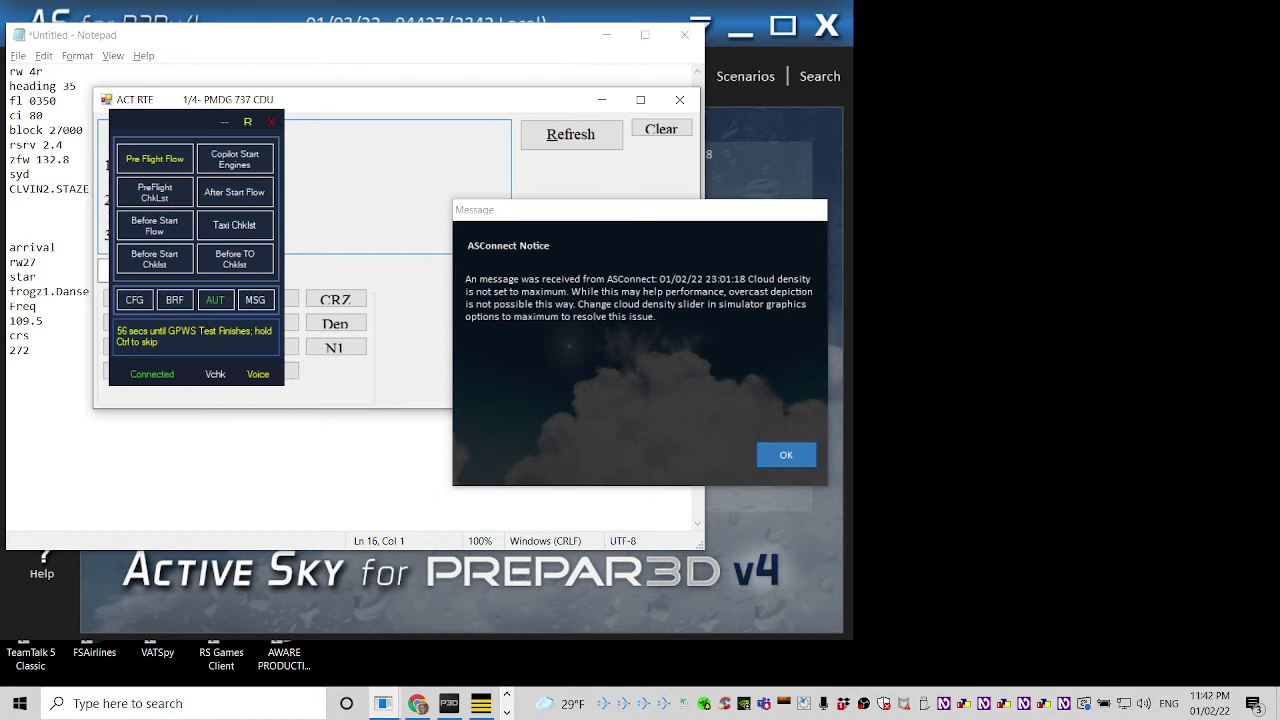
scroll(105, 209, "up", 1)
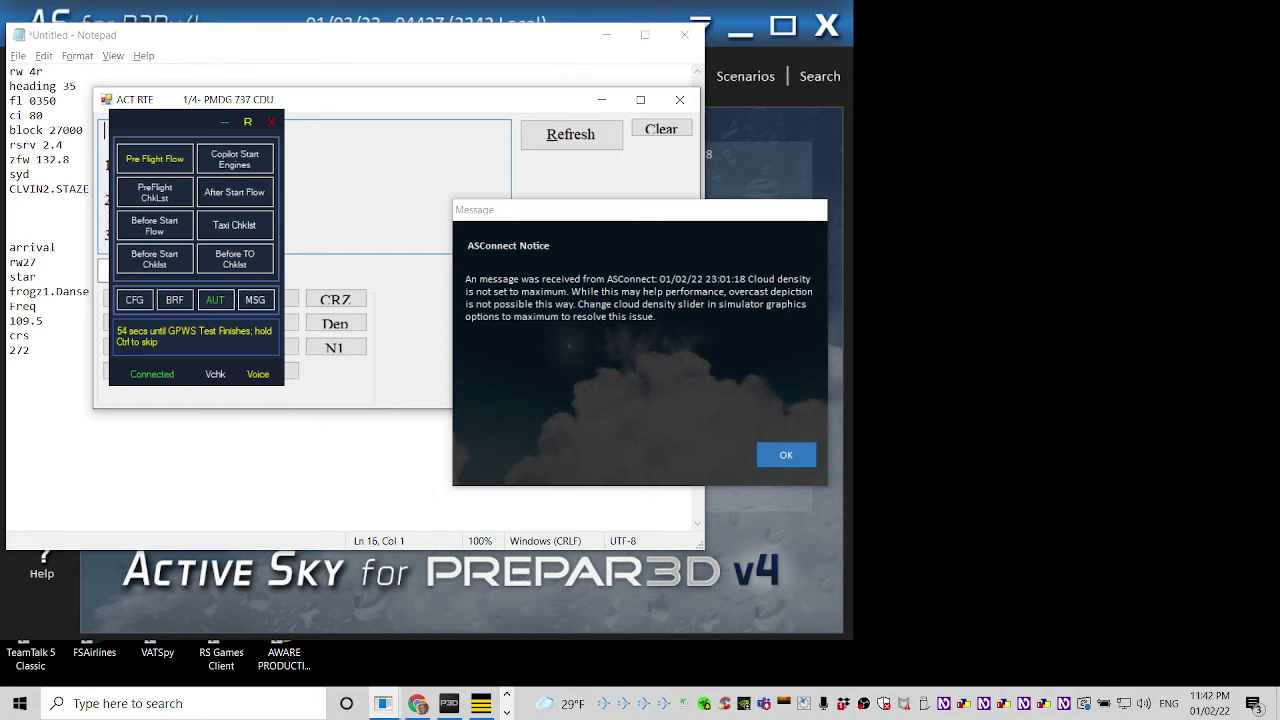
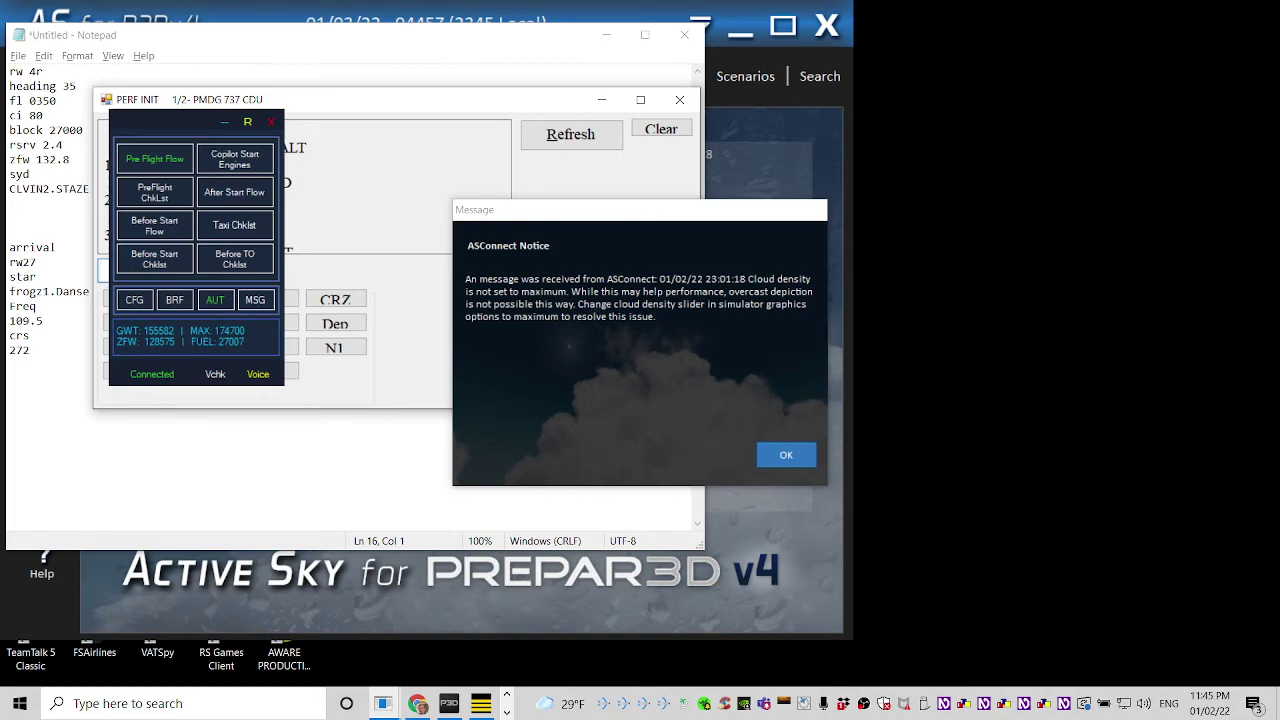
- Look up the cruise flight level in the Notepad notes and enter it on the CDU's PERF INIT page
key("alt+Tab")
key("Up")
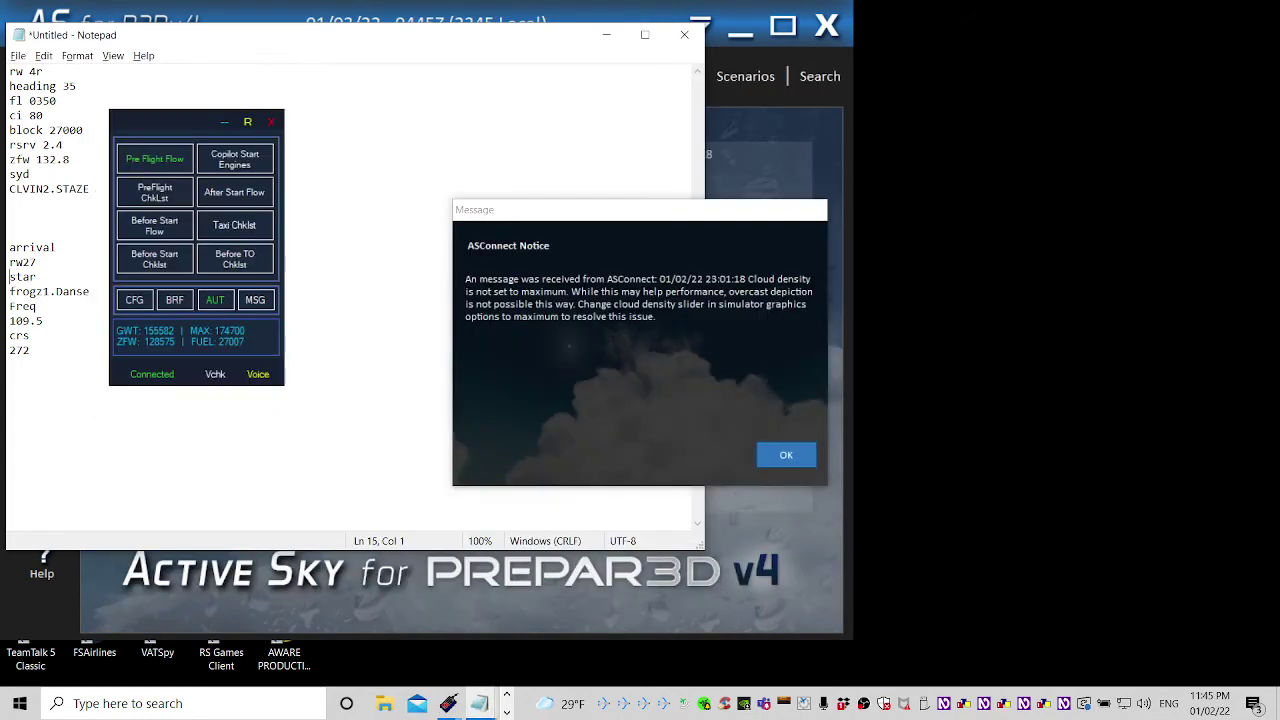
key("Up")
key("Up")
key("Up")
key("Up")
key("Up")
key("Up")
key("Up")
key("Up")
key("Up")
key("Up")
key("Up")
key("Up")
key("Up")
key("Down")
key("alt+Tab")
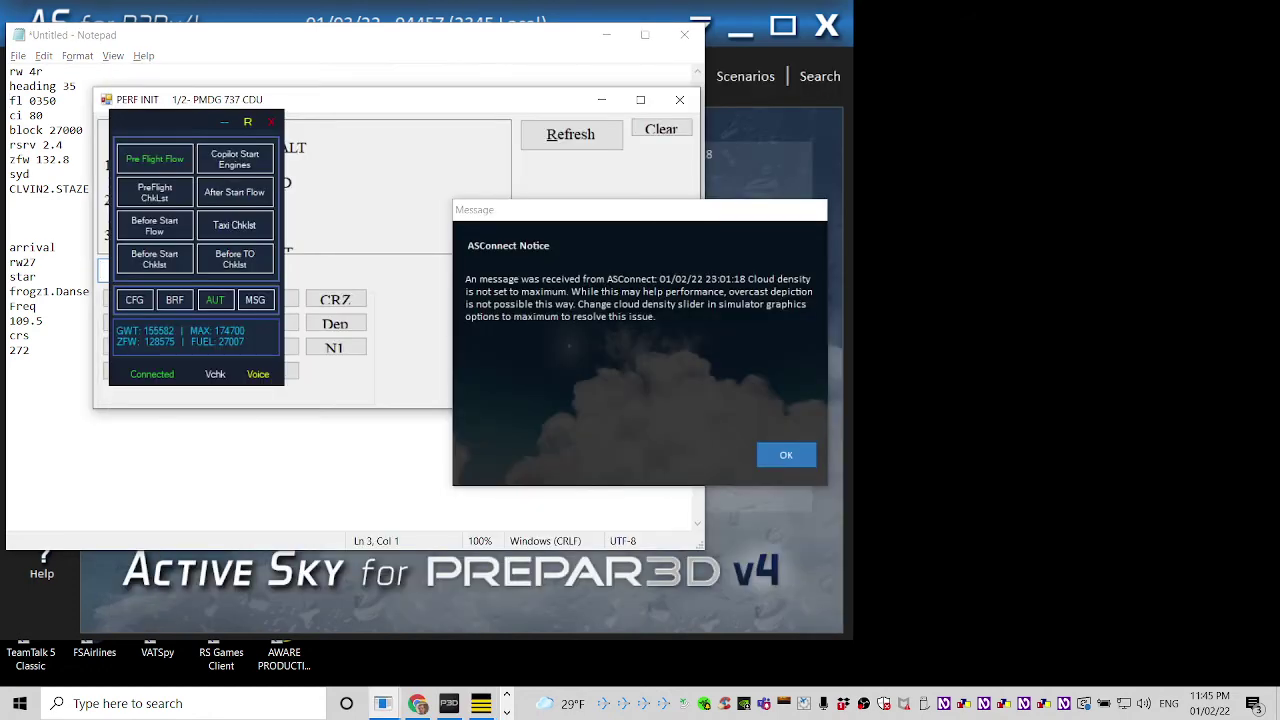
type("fl")
key("BackSpace")
key("BackSpace")
left_click(105, 130)
- Look up the reserve fuel (rsrv 2.4) in the Notepad notes and enter it on the PERF INIT page
key("alt+Tab")
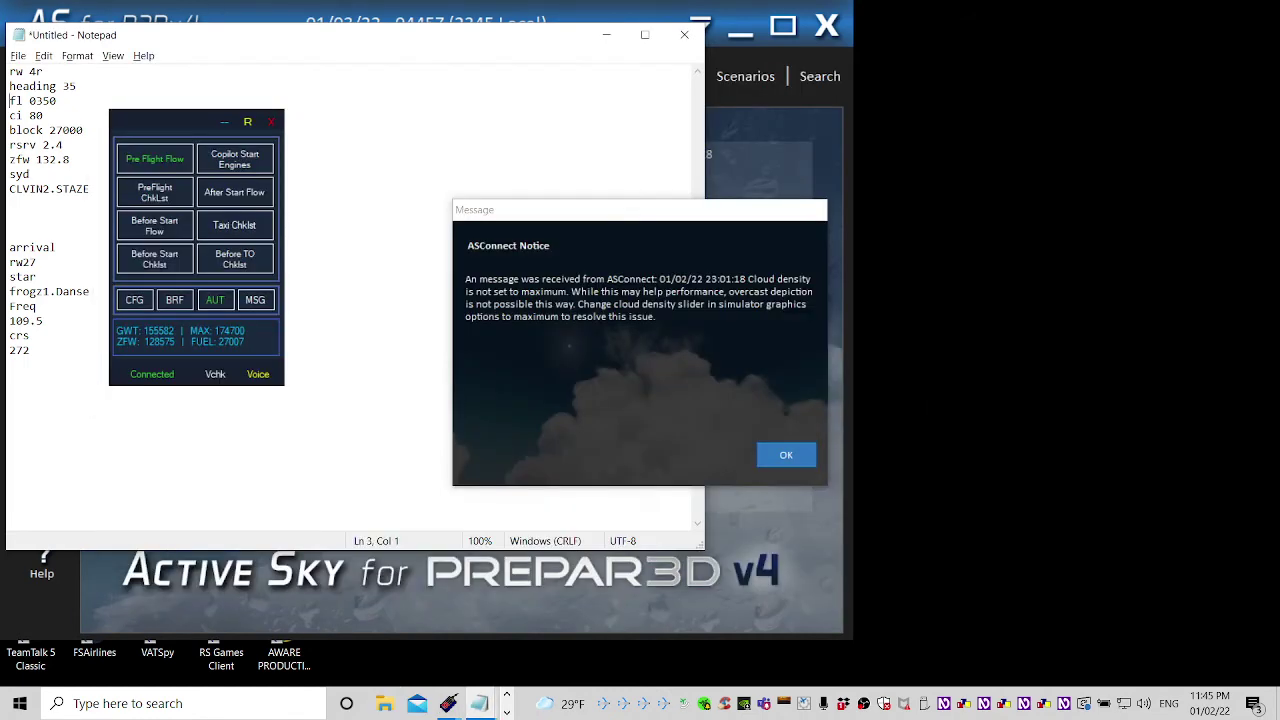
key("Down")
key("alt+Tab")
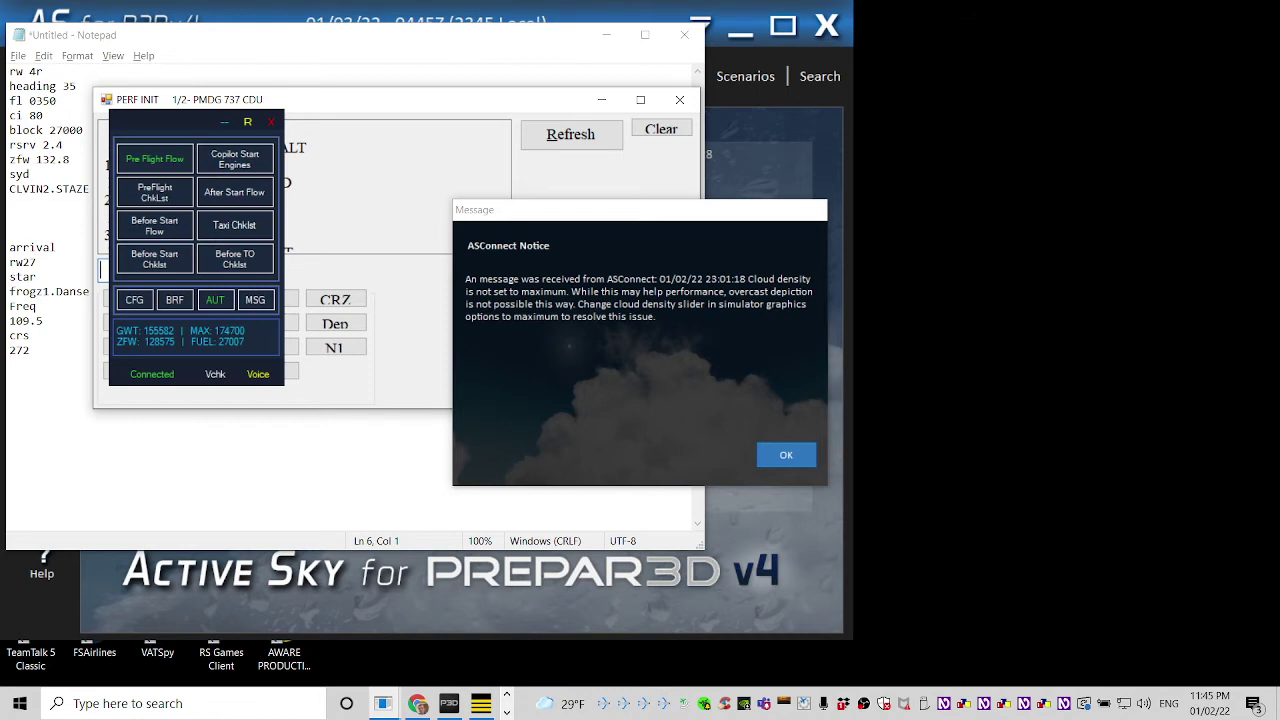
type("2")
key("BackSpace")
- Look up the cost index in the Notepad notes and enter 80 on the PERF INIT page
key("alt+Tab")
key("Up")
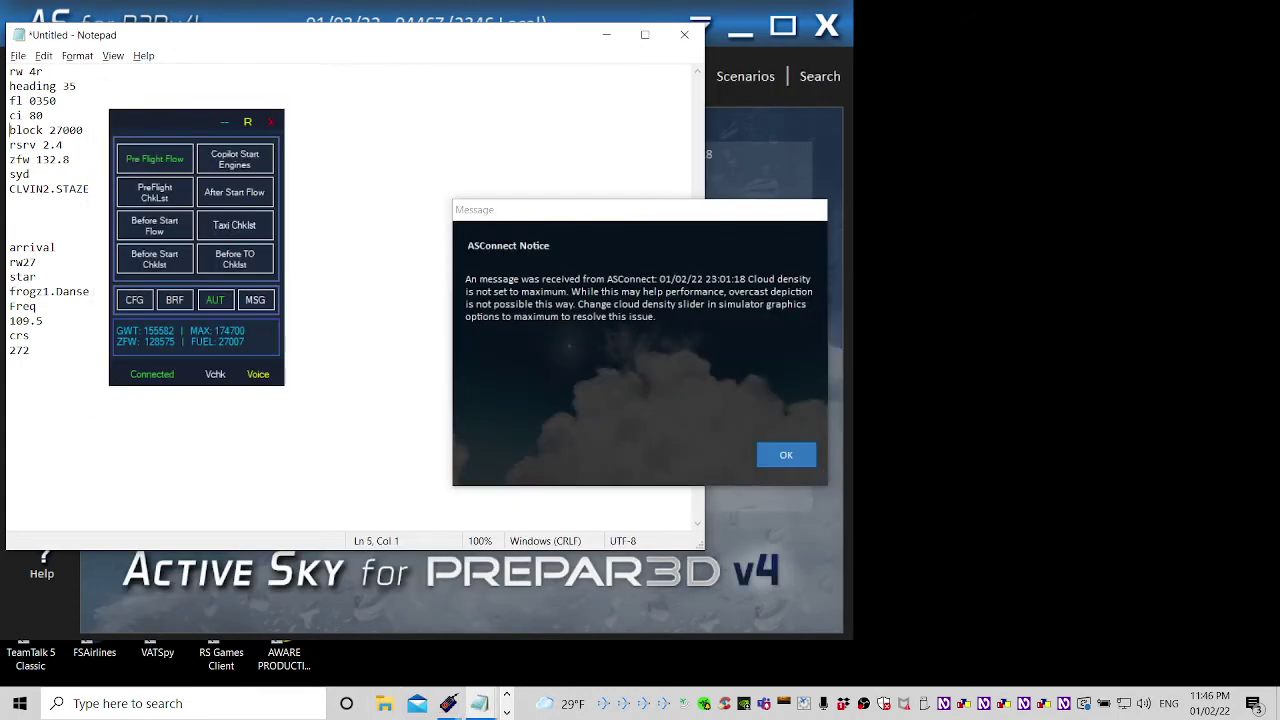
key("Up")
key("alt+Tab")
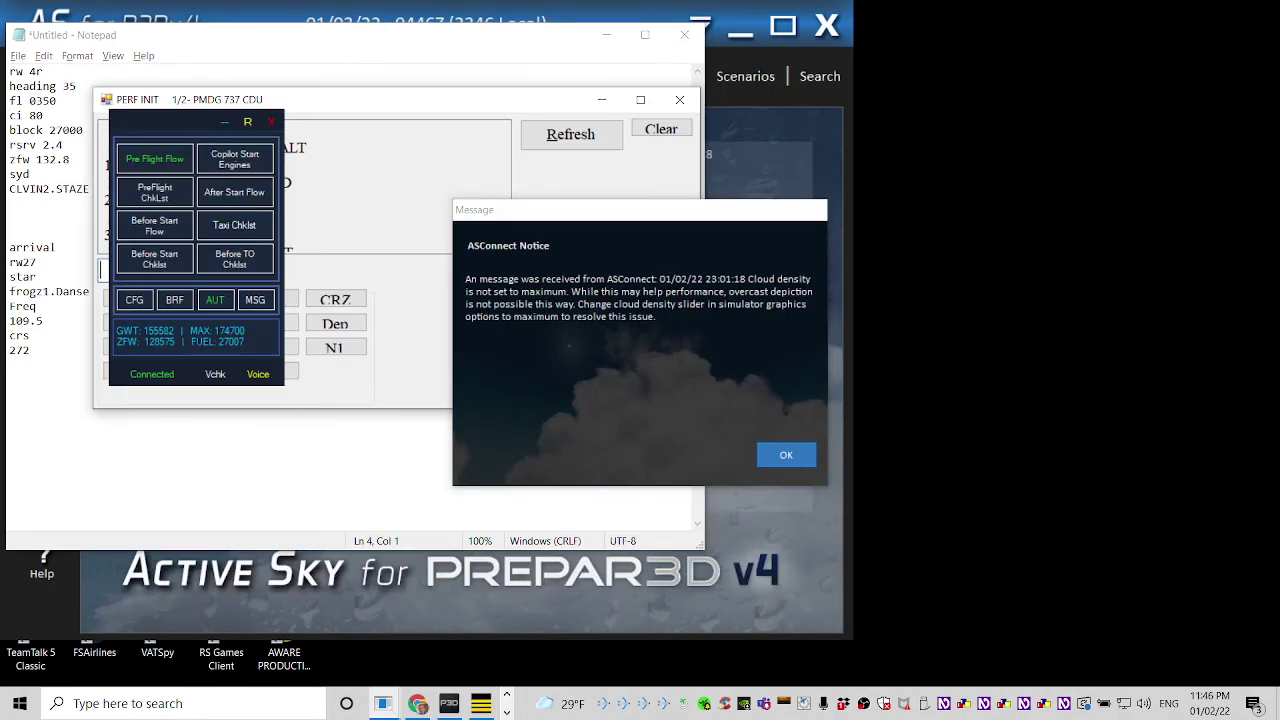
type("8")
key("BackSpace")
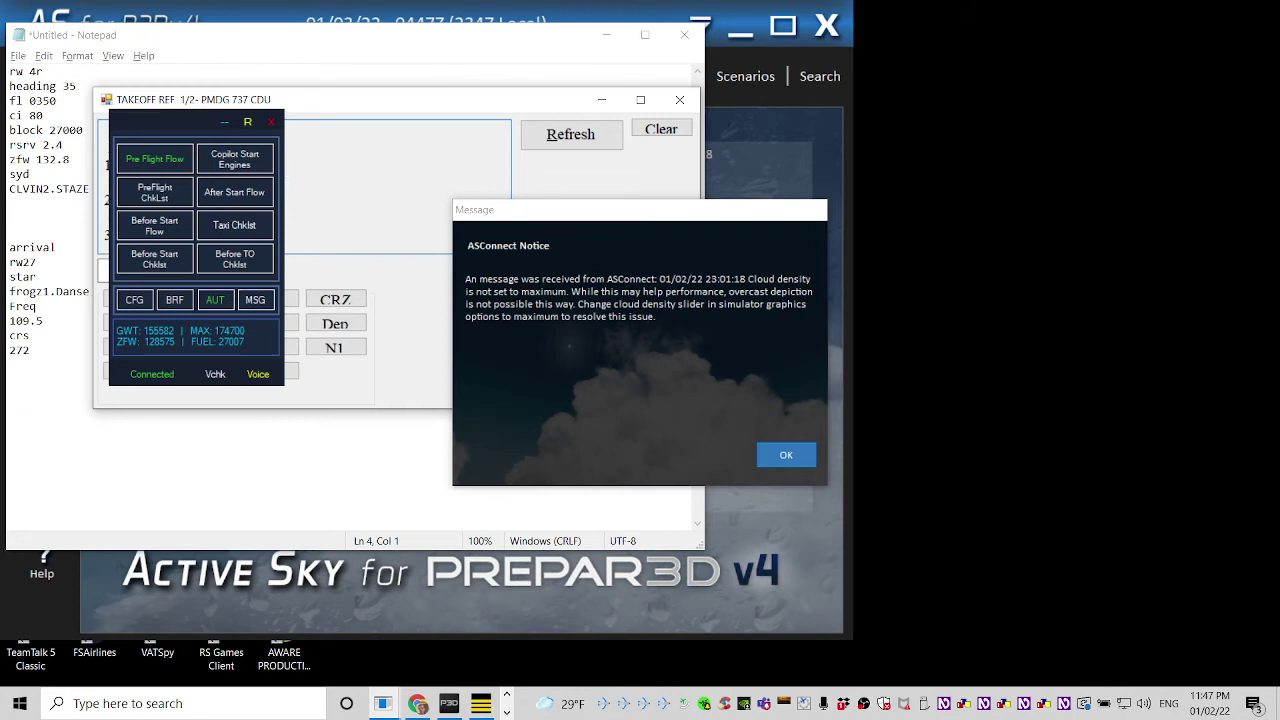
- Enter takeoff flaps 5 on the CDU's TAKEOFF REF page
key("Tab")
key("Tab")
key("Tab")
type("5")
key("BackSpace")
- Switch to Prepar3D, open the Speed box and set the speed to 152
key("alt+Tab")
key("alt+Tab")
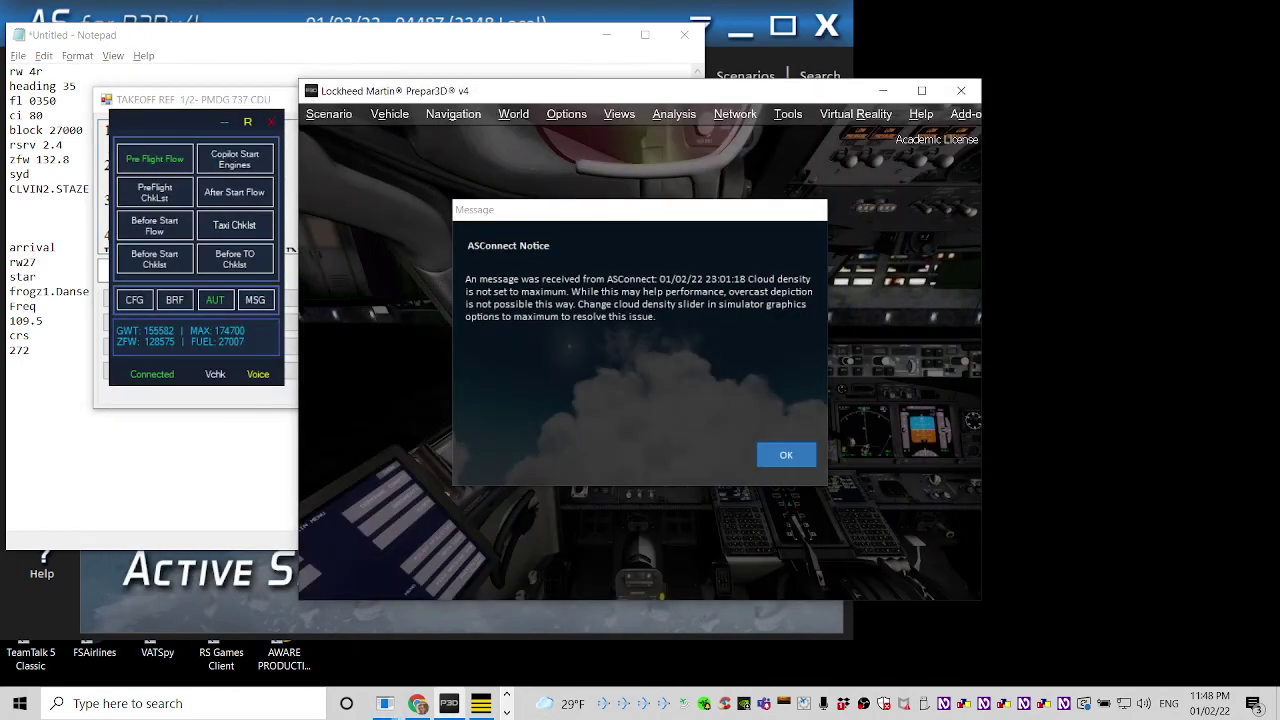
key("ctrl+shift+s")
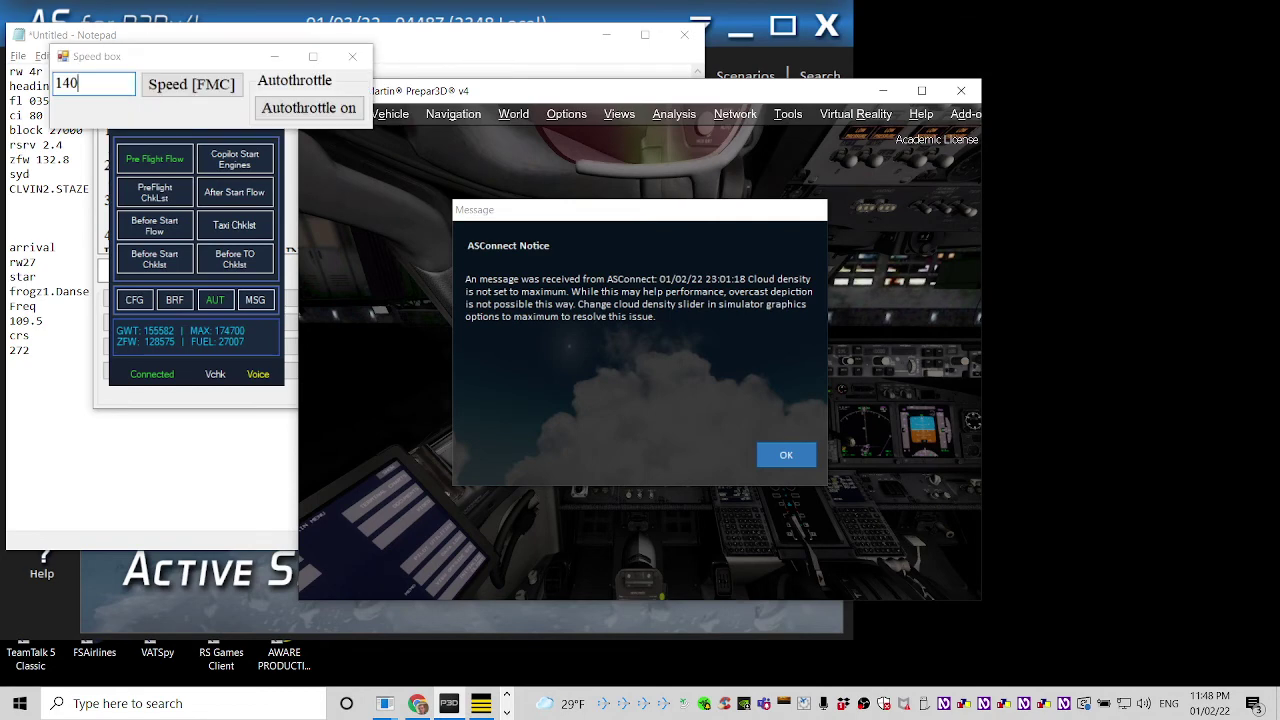
key("alt+Tab")
key("alt+Tab")
key("alt+Tab")
key("alt+Tab")
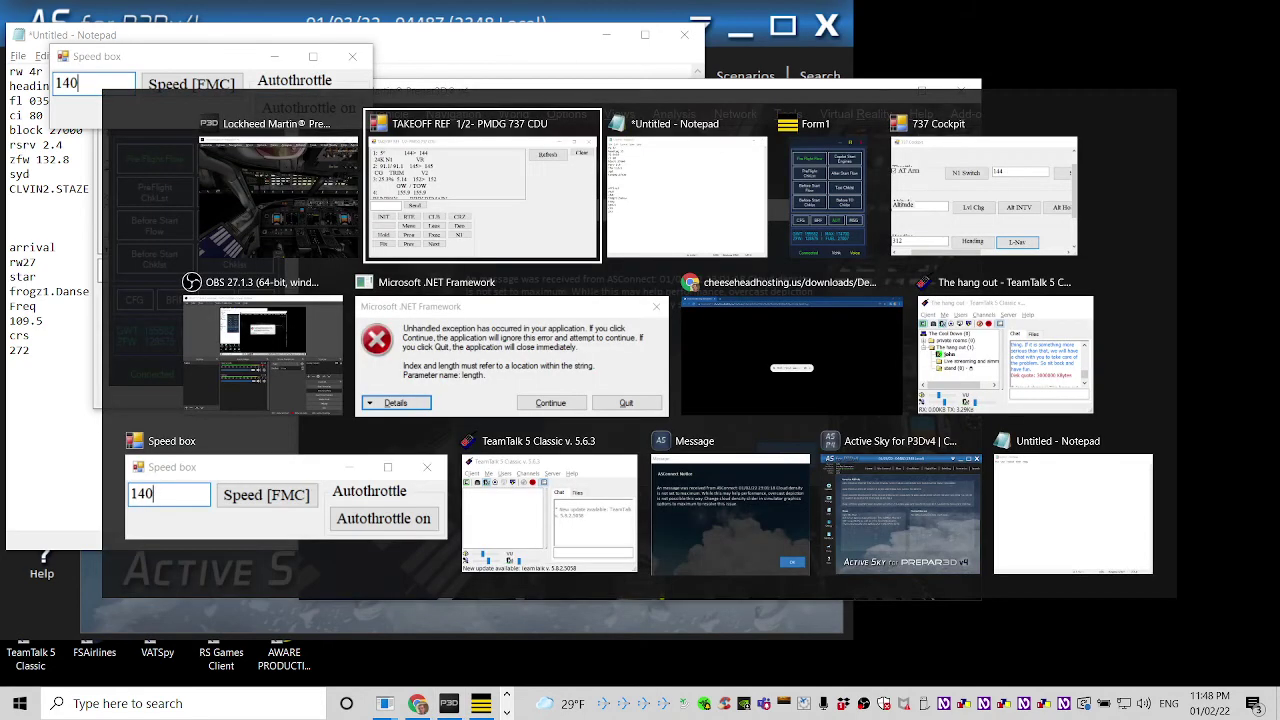
key("alt+Tab")
key("alt+Tab")
key("alt+Tab")
key("alt+Tab")
key("alt+Tab")
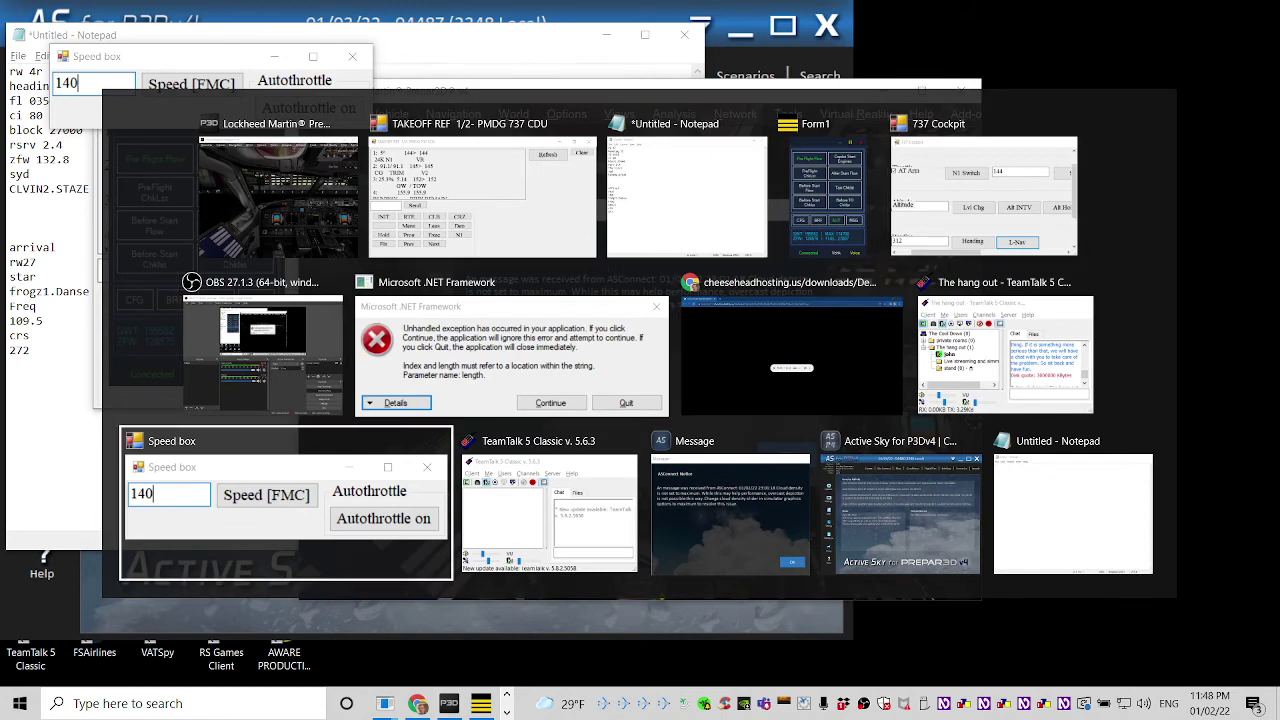
key("alt+Tab")
key("alt+Tab")
key("alt+Tab")
key("alt+Tab")
key("alt+Tab")
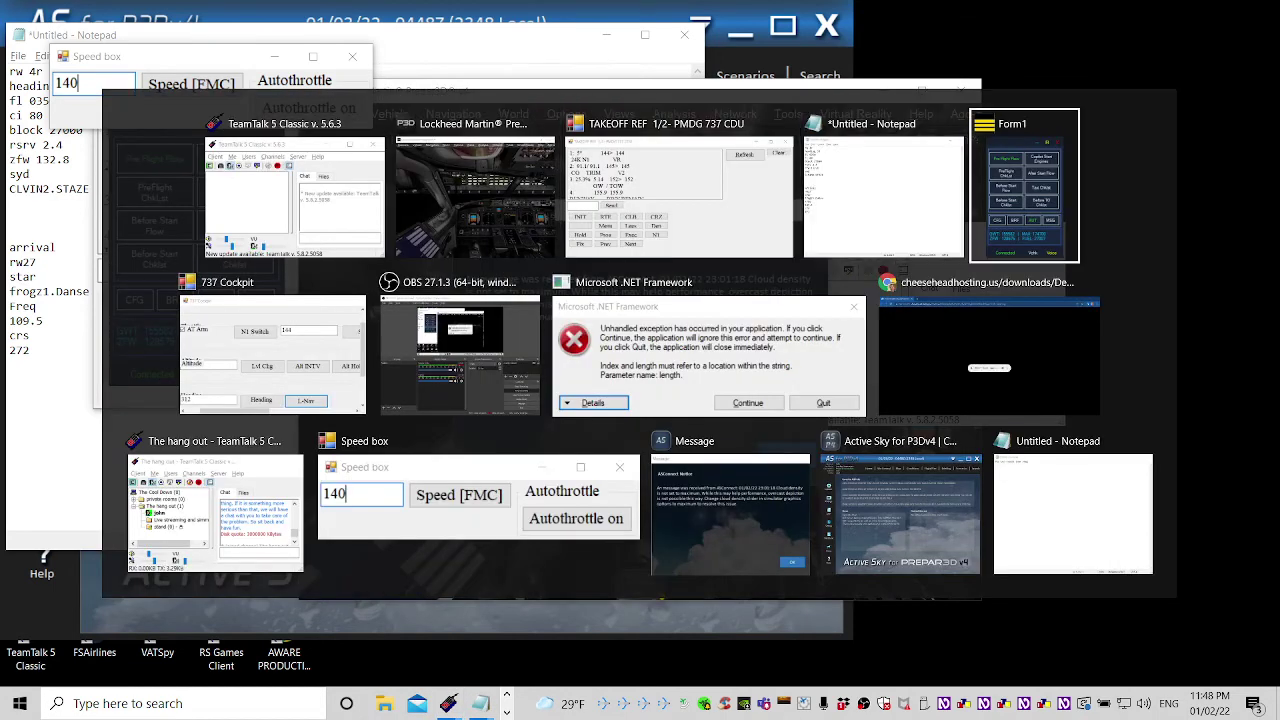
key("alt+Tab")
key("alt+Tab")
key("alt+Tab")
key("alt+Tab")
key("alt+Tab")
key("alt+Tab")
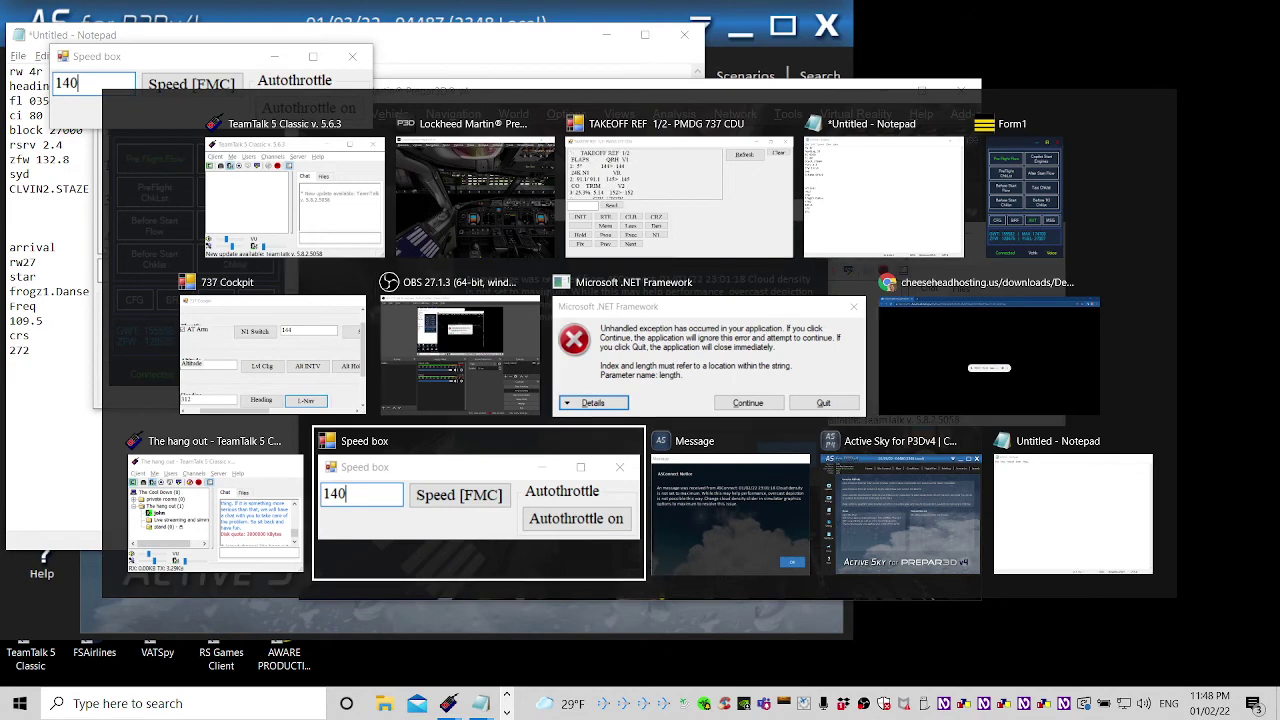
key("alt+Tab")
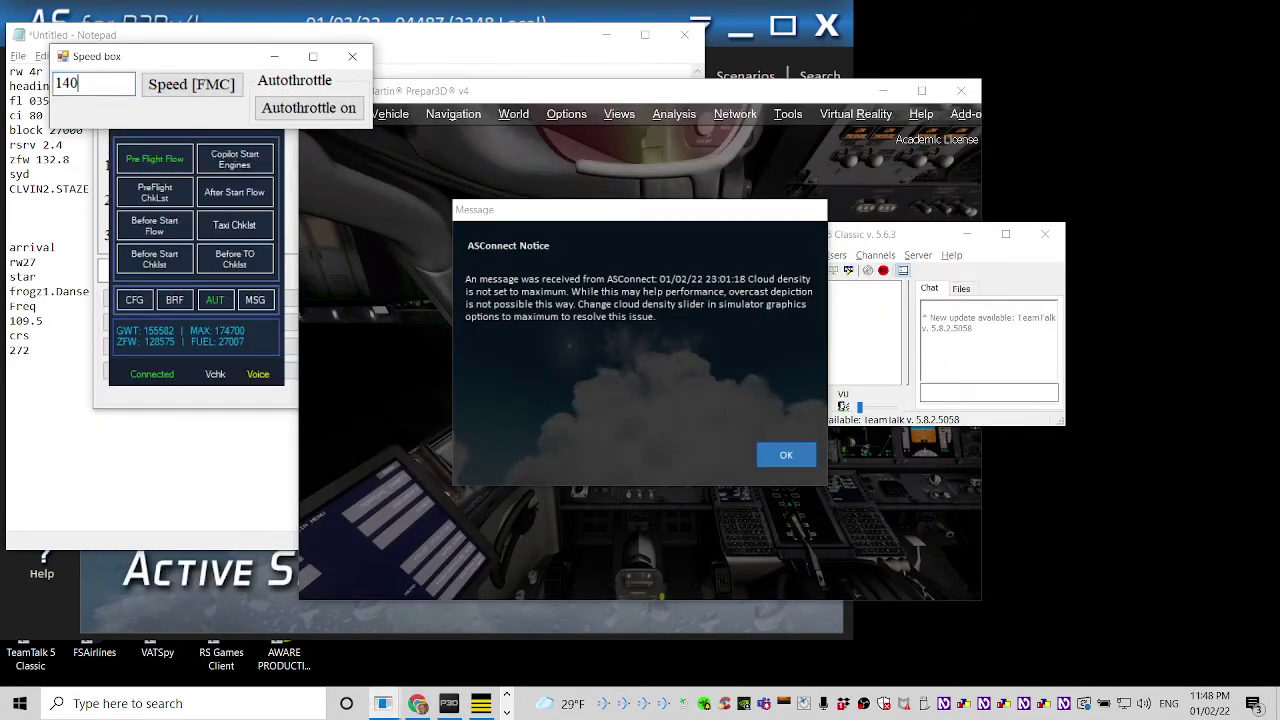
key("BackSpace")
key("BackSpace")
key("BackSpace")
type("152")
key("Return")
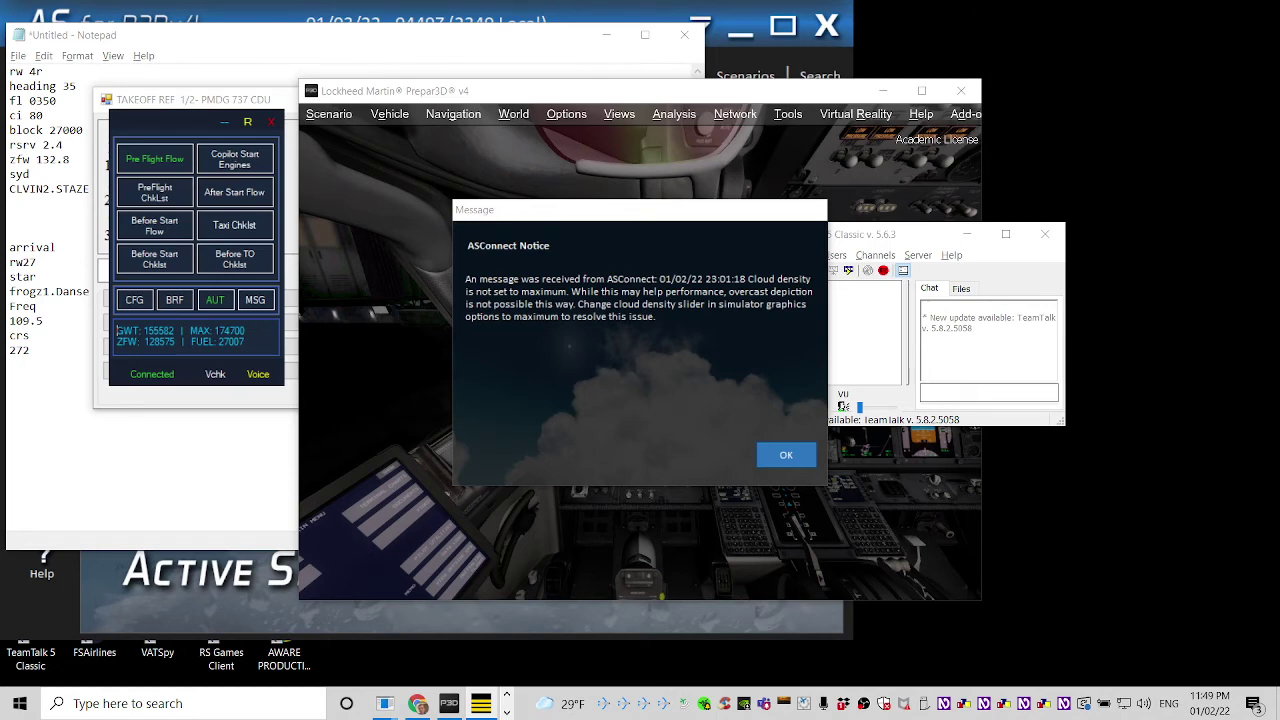
- Open the AltitudeBox and set the altitude to 35000
key("ctrl+alt+a")
key("BackSpace")
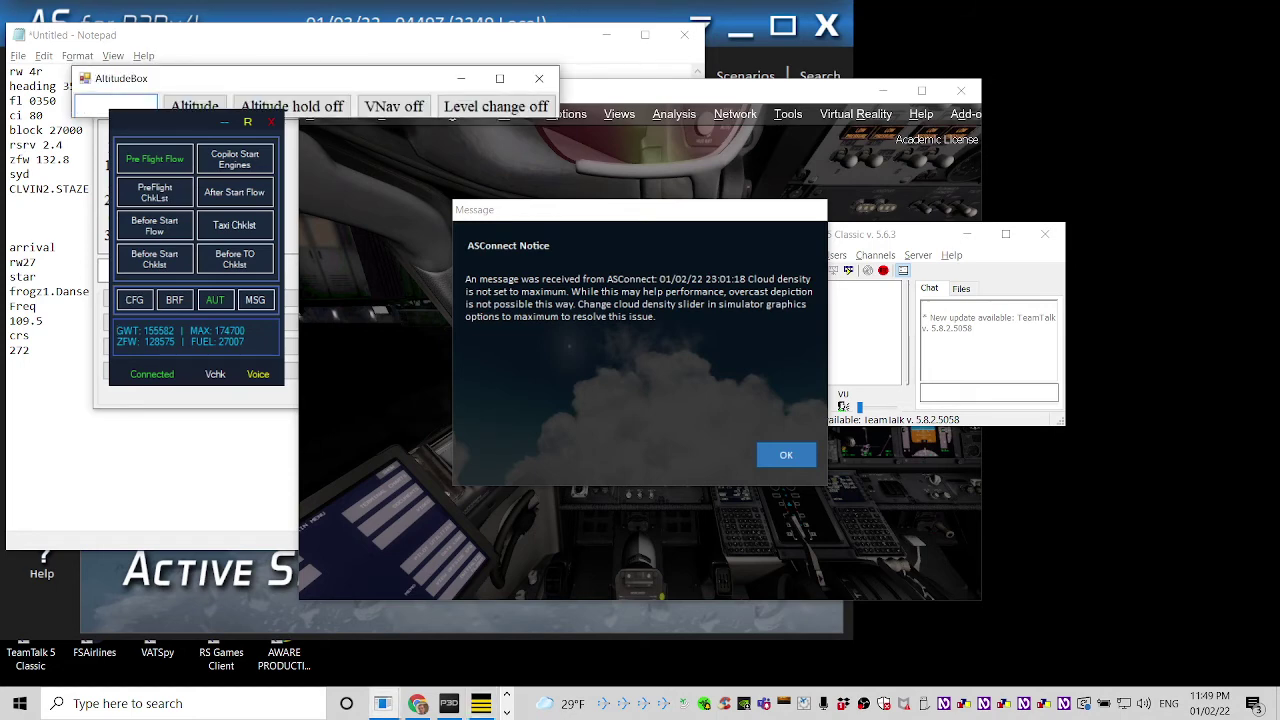
type("35000")
key("Return")
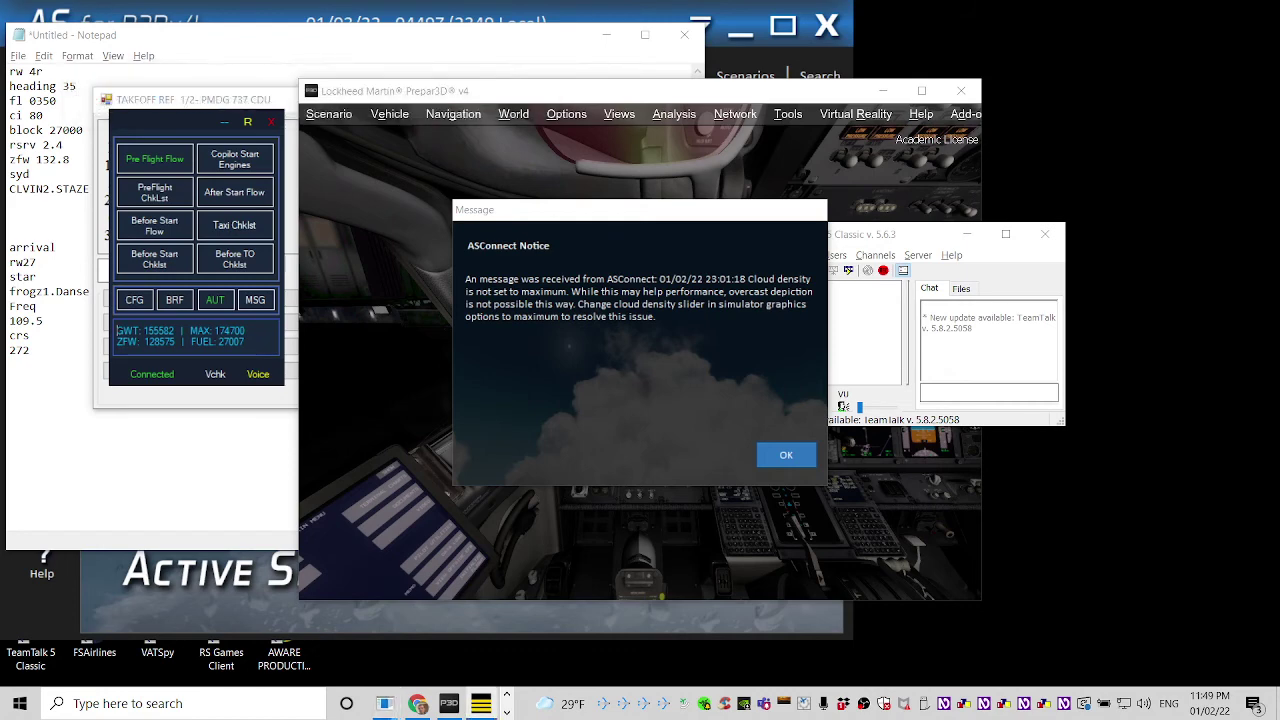
- Look up the runway heading in the Notepad notes and return to Prepar3D
key("alt+Tab")
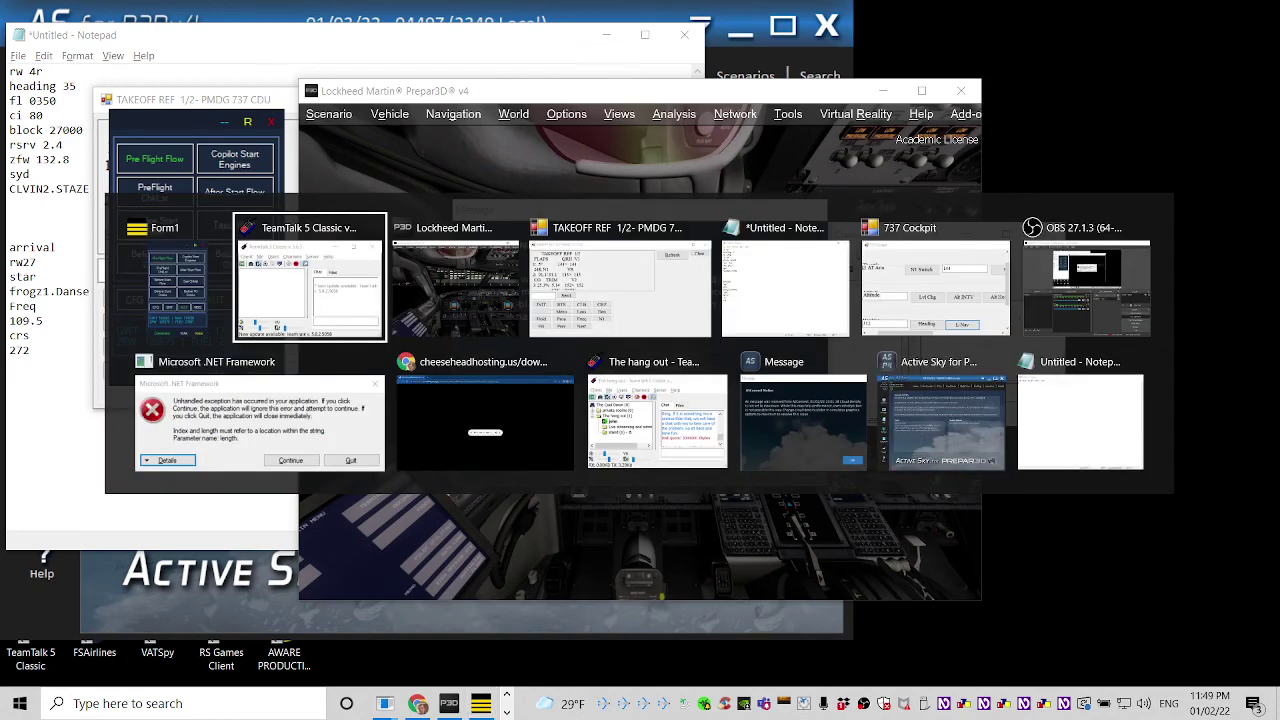
key("alt+Tab")
key("alt+Tab")
key("alt+Tab")
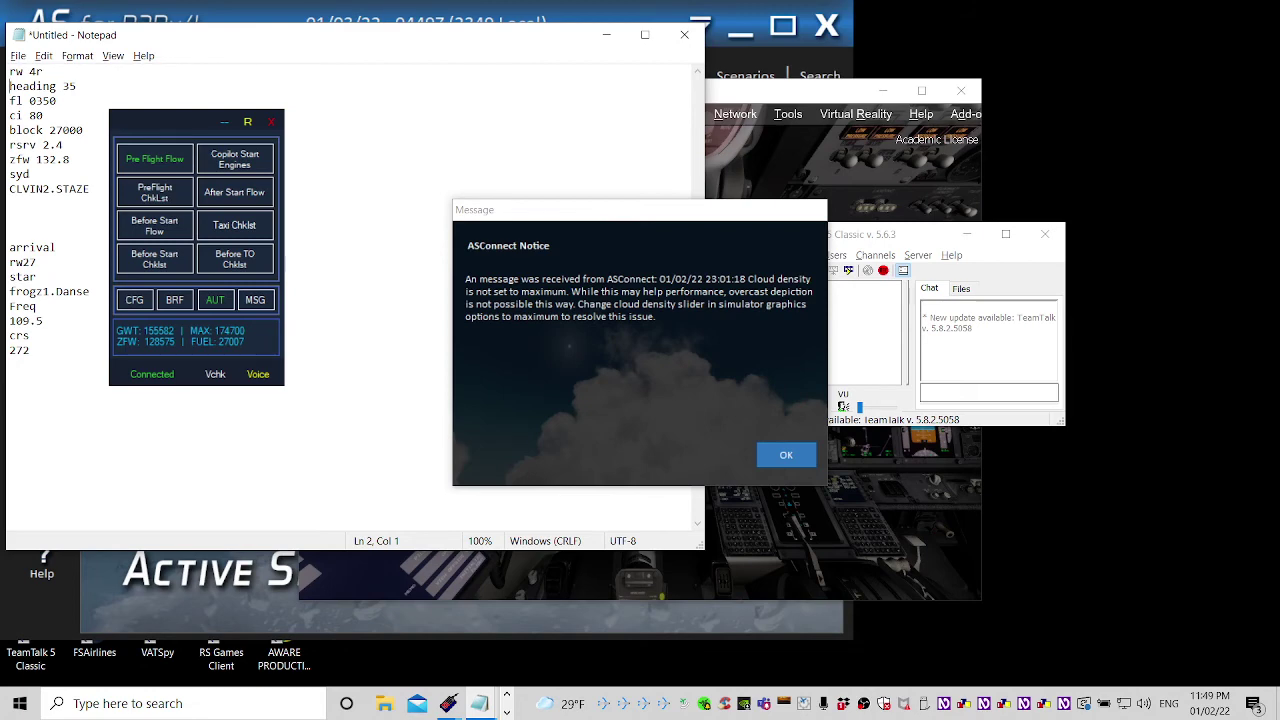
left_click(9, 86)
key("alt+Tab")
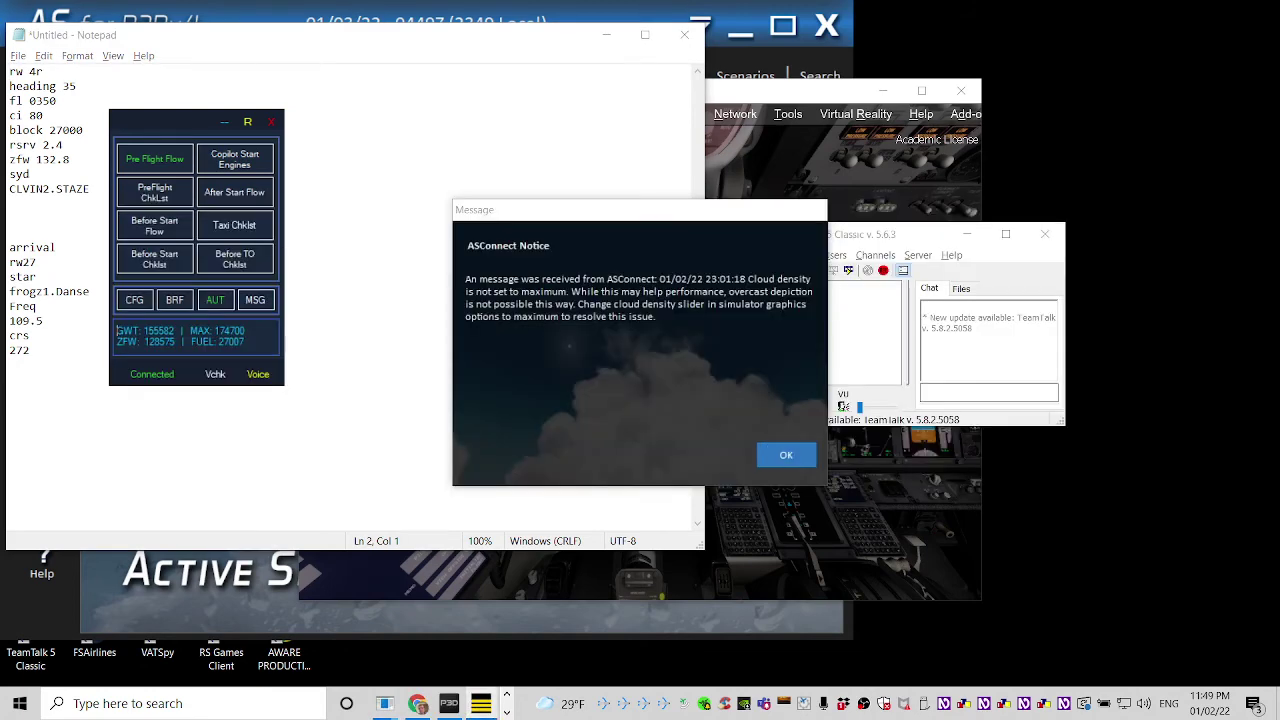
key("alt+Tab")
key("alt+Tab")
key("alt+Tab")
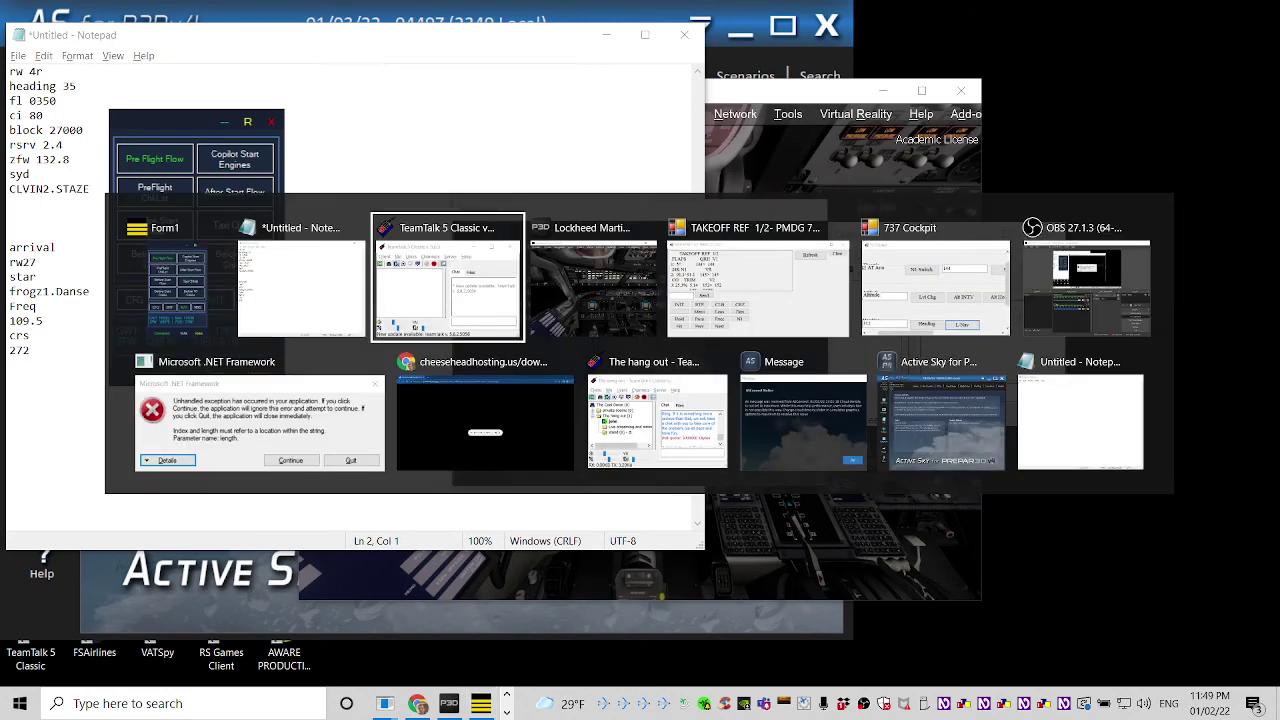
key("alt+Tab")
key("alt+Tab")
key("alt+Tab")
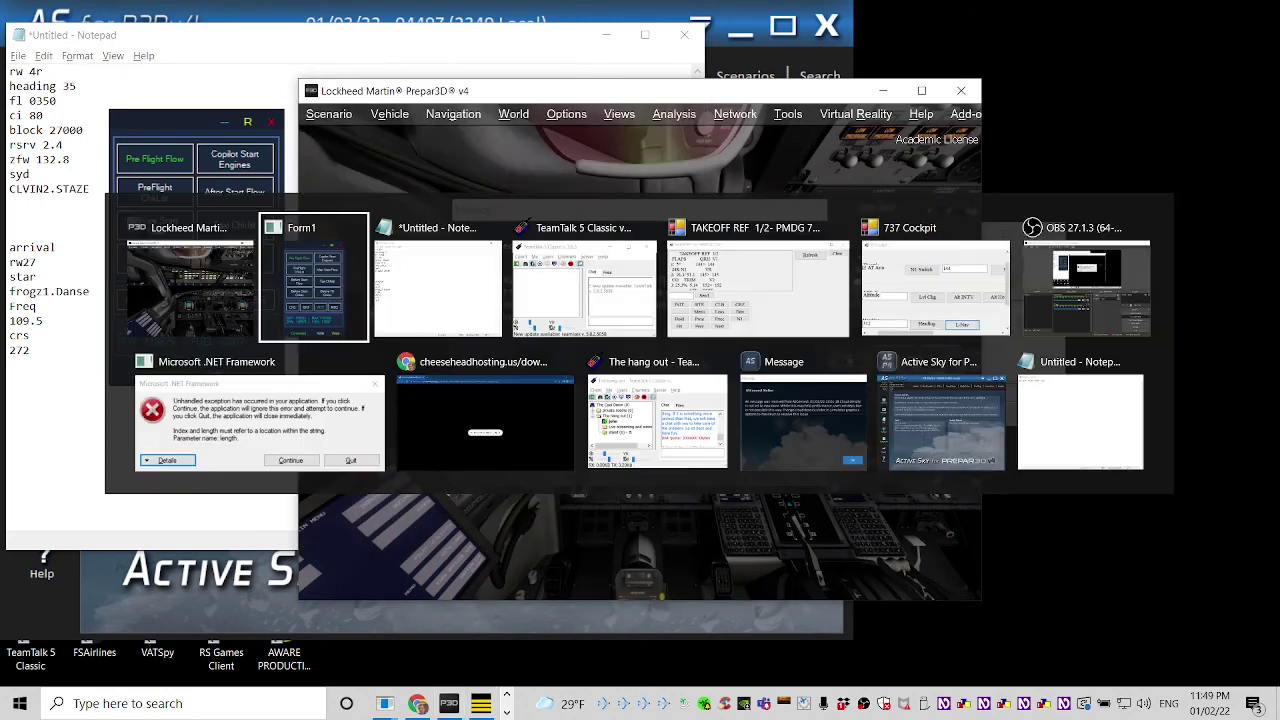
key("alt+Tab")
key("alt+Tab")
key("alt+Tab")
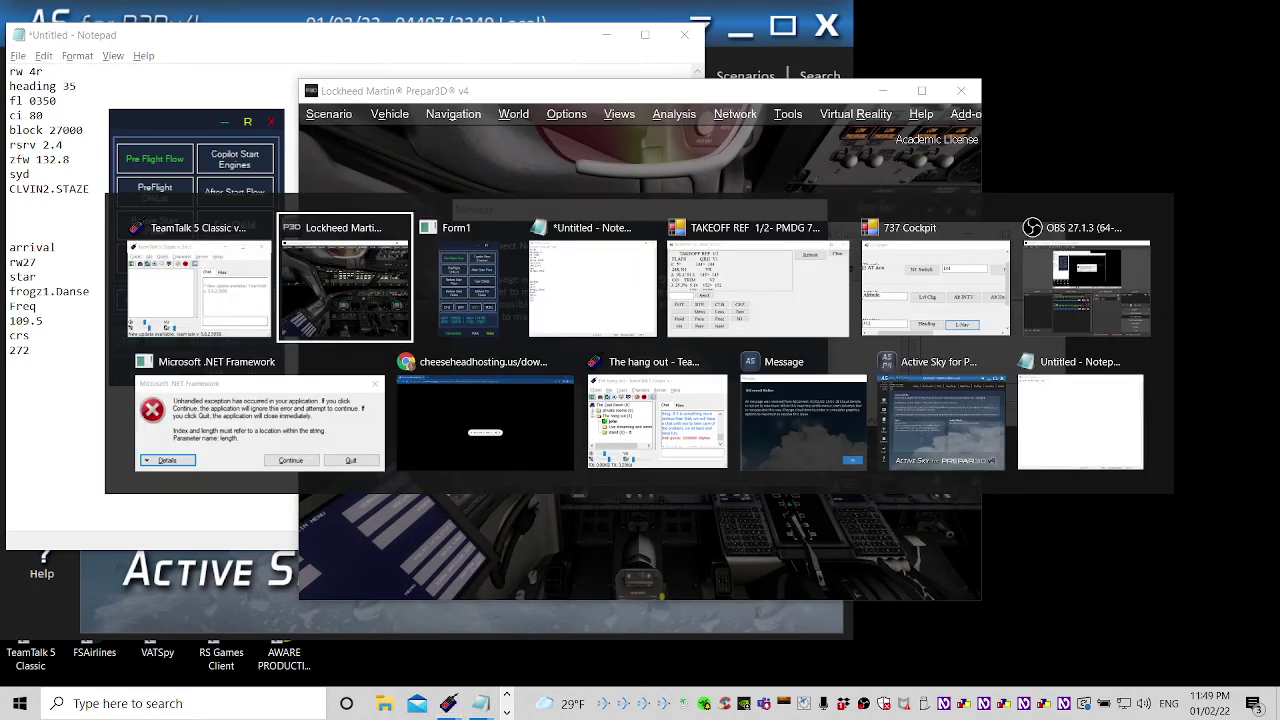
key("alt+Tab")
key("alt+Tab")
key("alt+Tab")
key("alt+Tab")
key("alt+Tab")
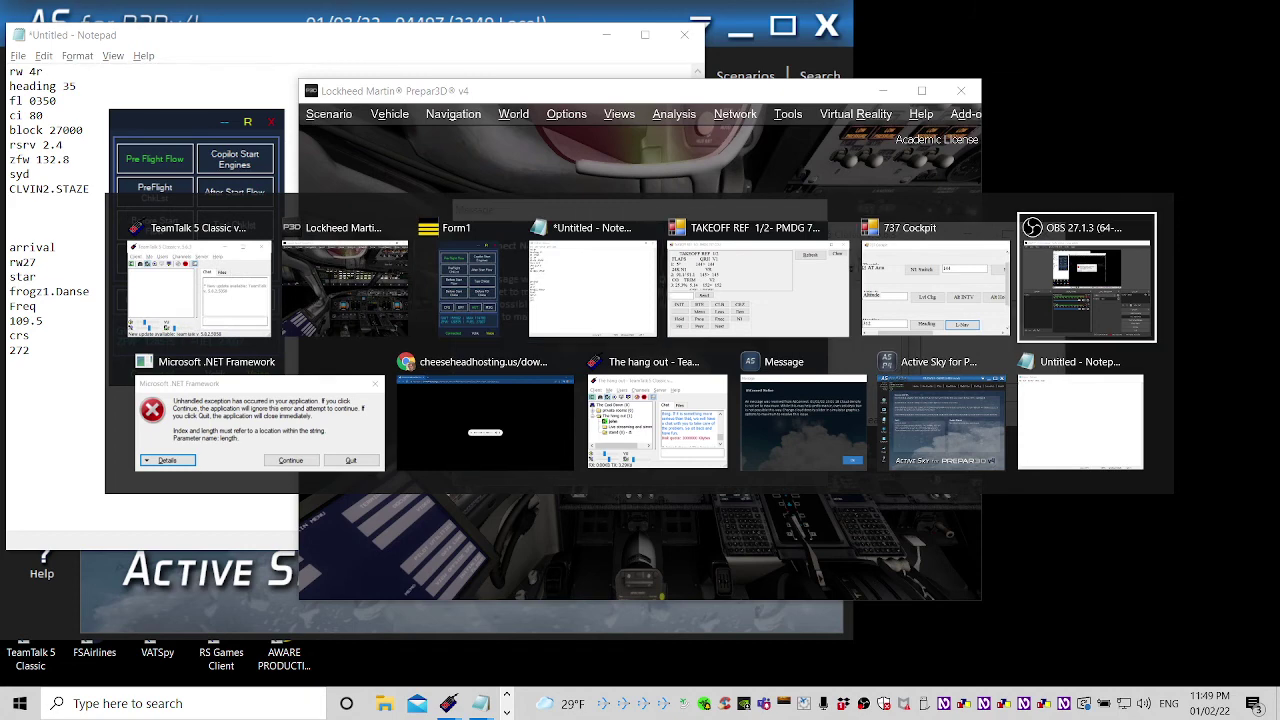
key("alt+Tab")
key("alt+Tab")
key("alt+Tab")
key("alt+Tab")
key("alt+Tab")
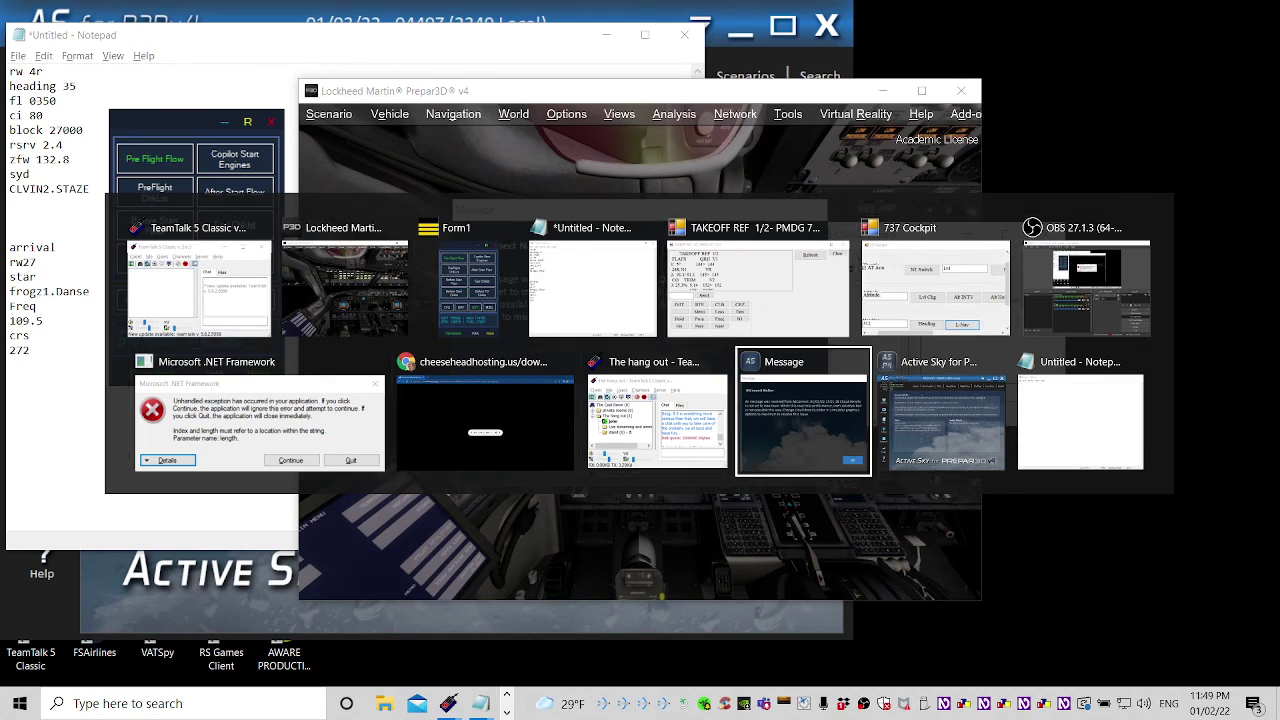
key("alt+Tab")
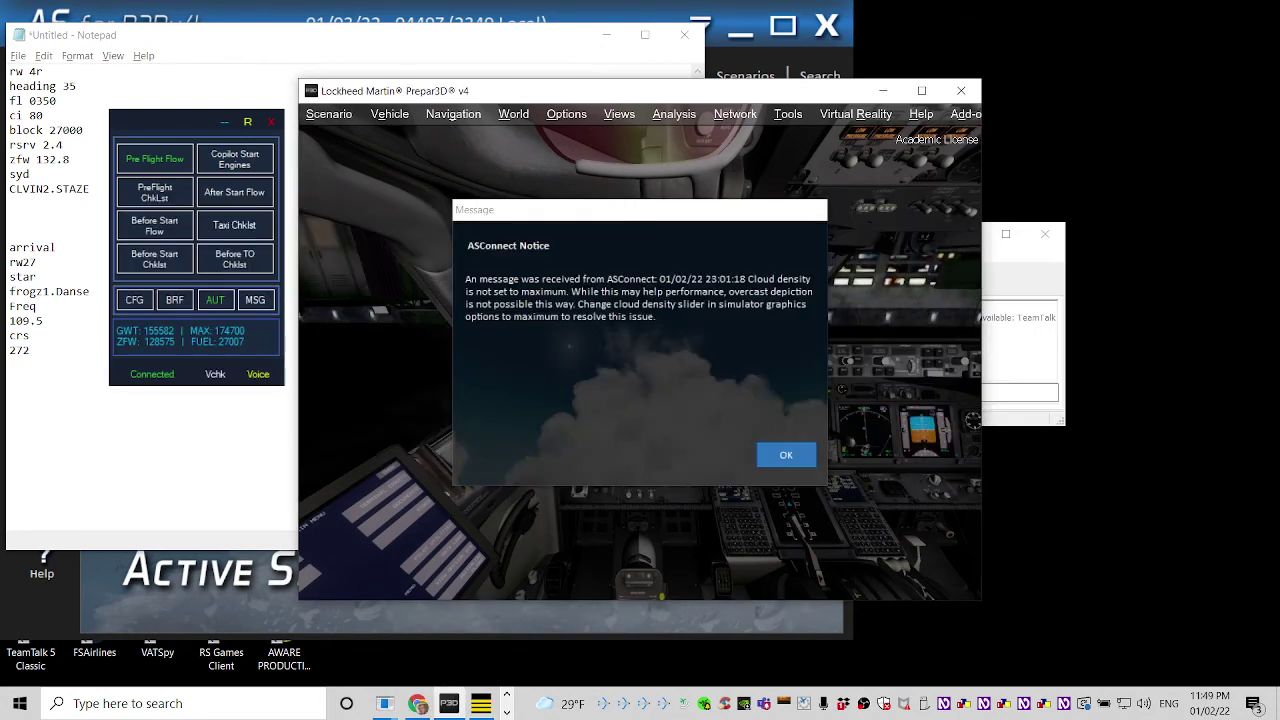
- Open the Heading box, recheck the heading in the Notepad notes, and close the box
key("alt+Tab")
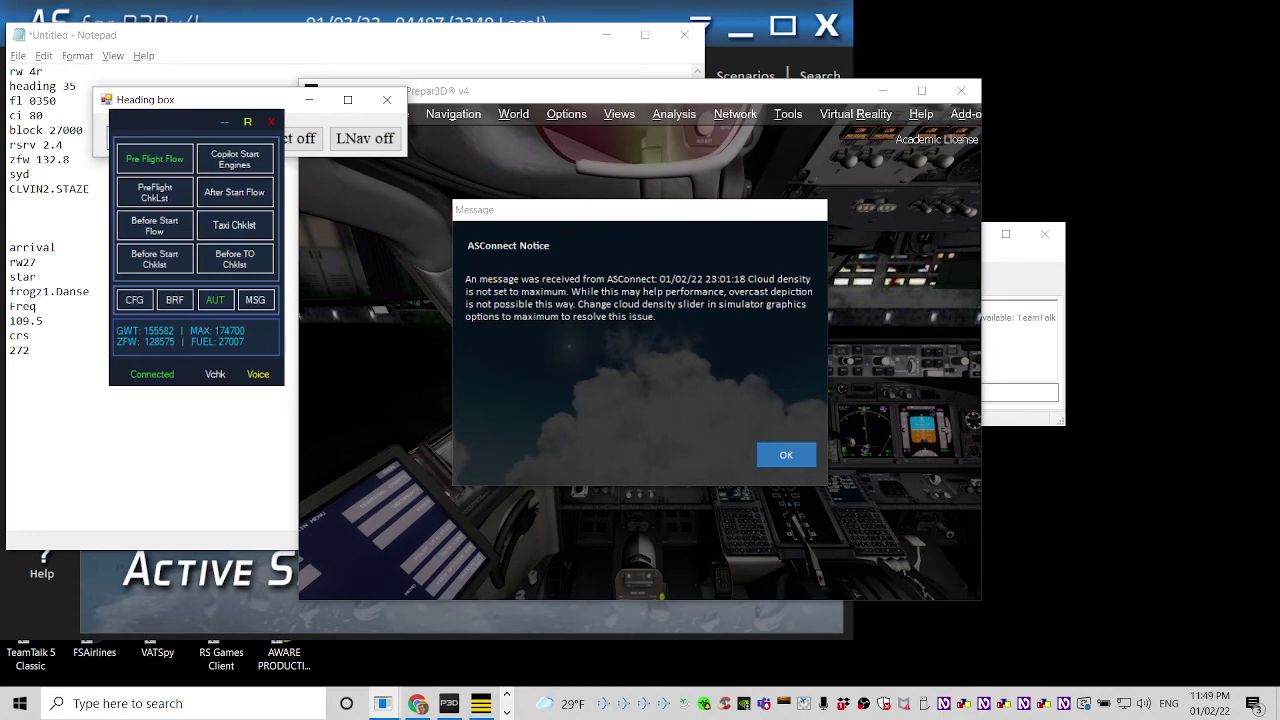
key("alt+Tab")
key("alt+Tab")
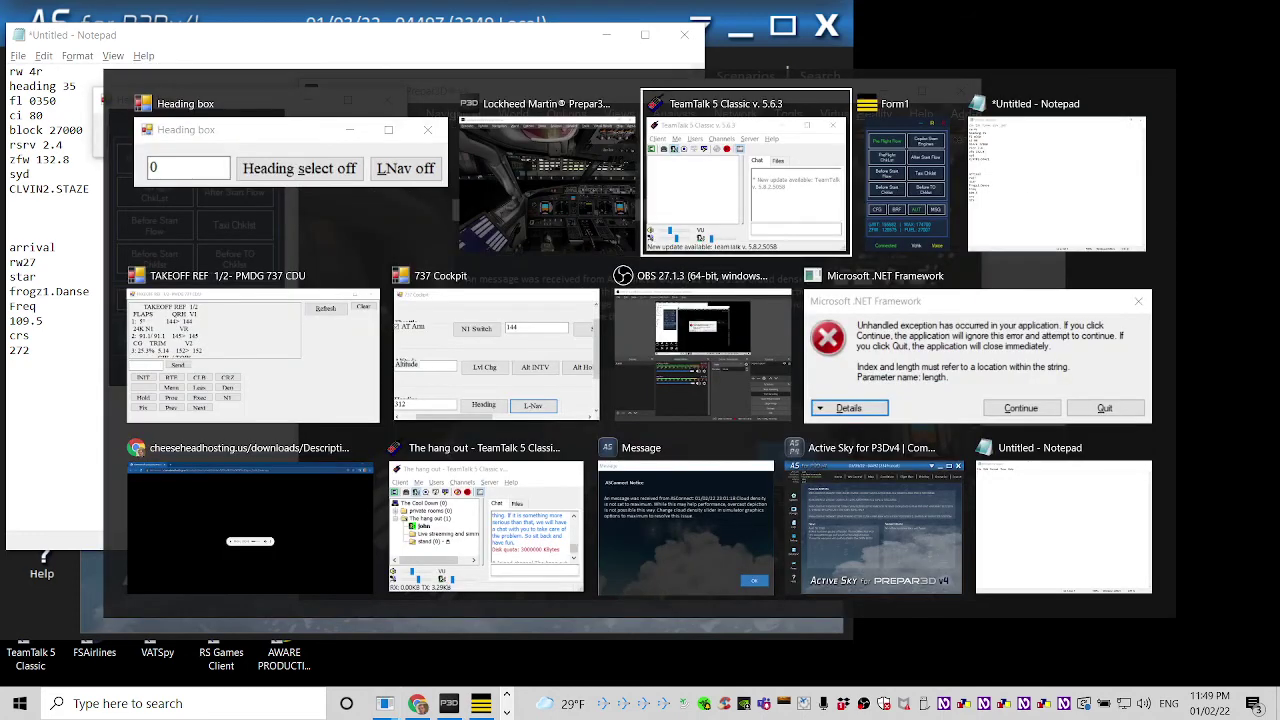
key("alt+Tab")
key("alt+Tab")
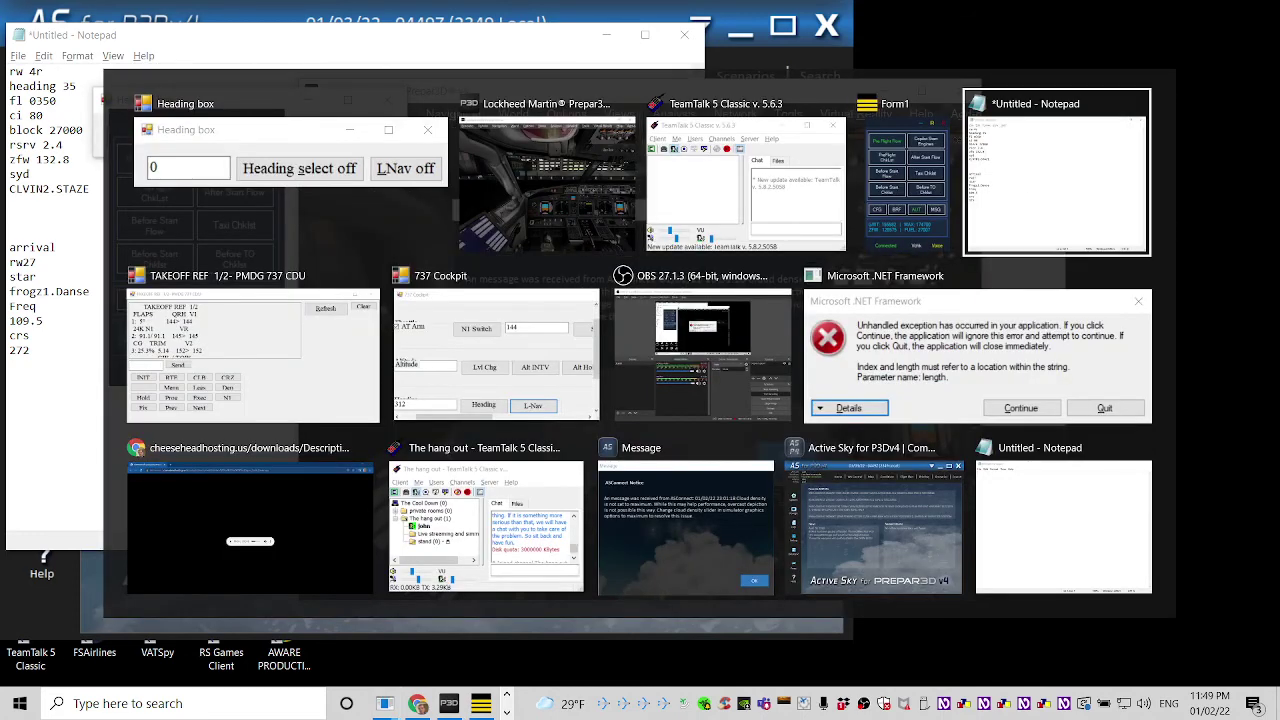
key("alt+Tab")
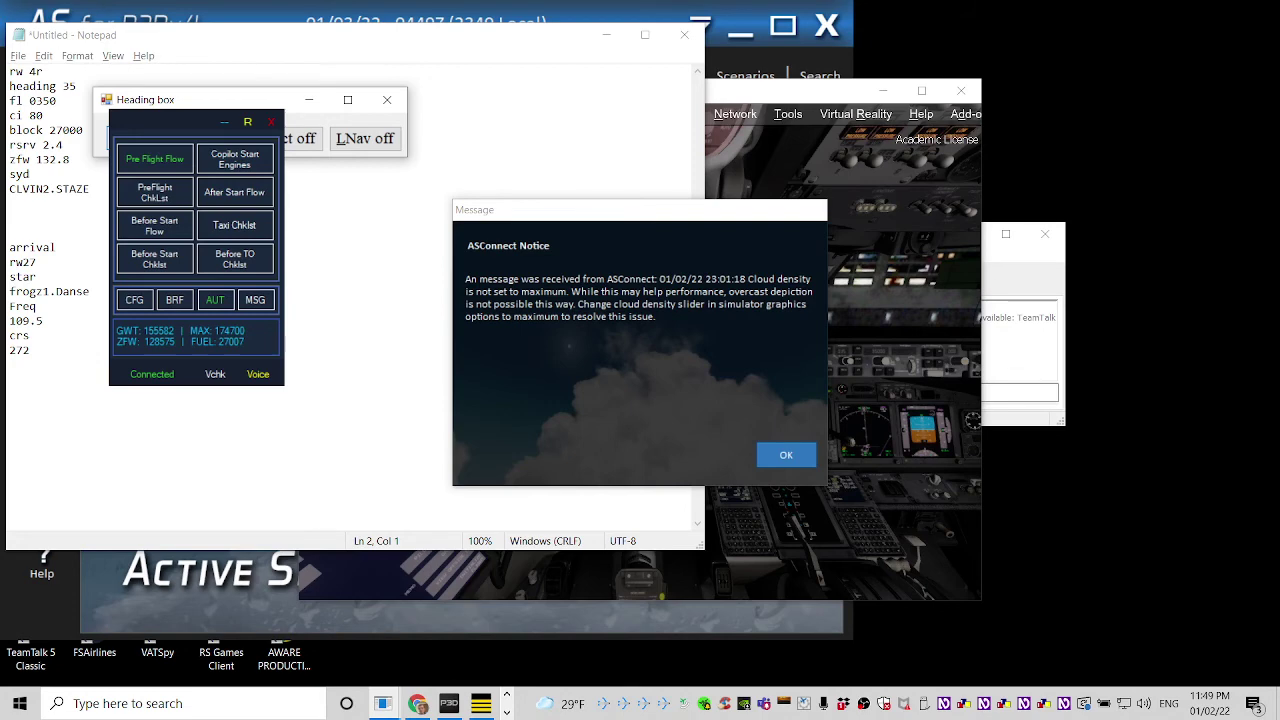
key("Escape")
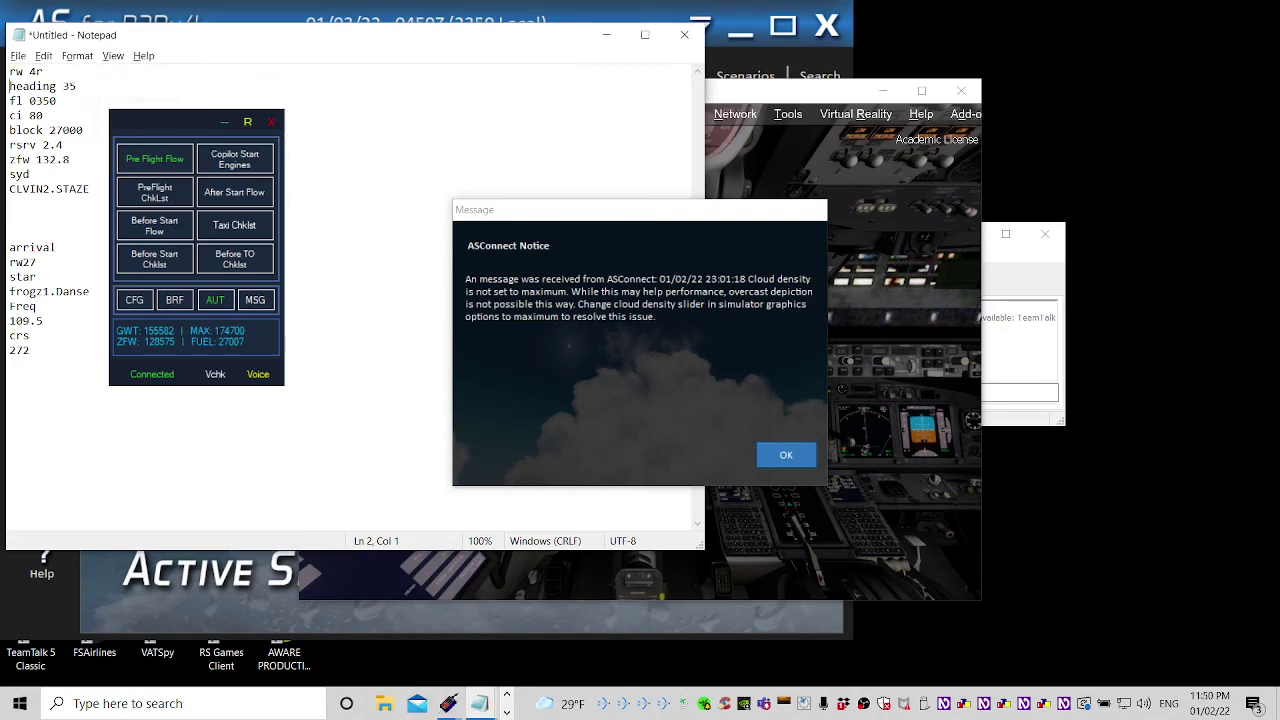
- Switch to the Active Sky message window and dismiss the ASConnect cloud density notice
key("alt+Tab")
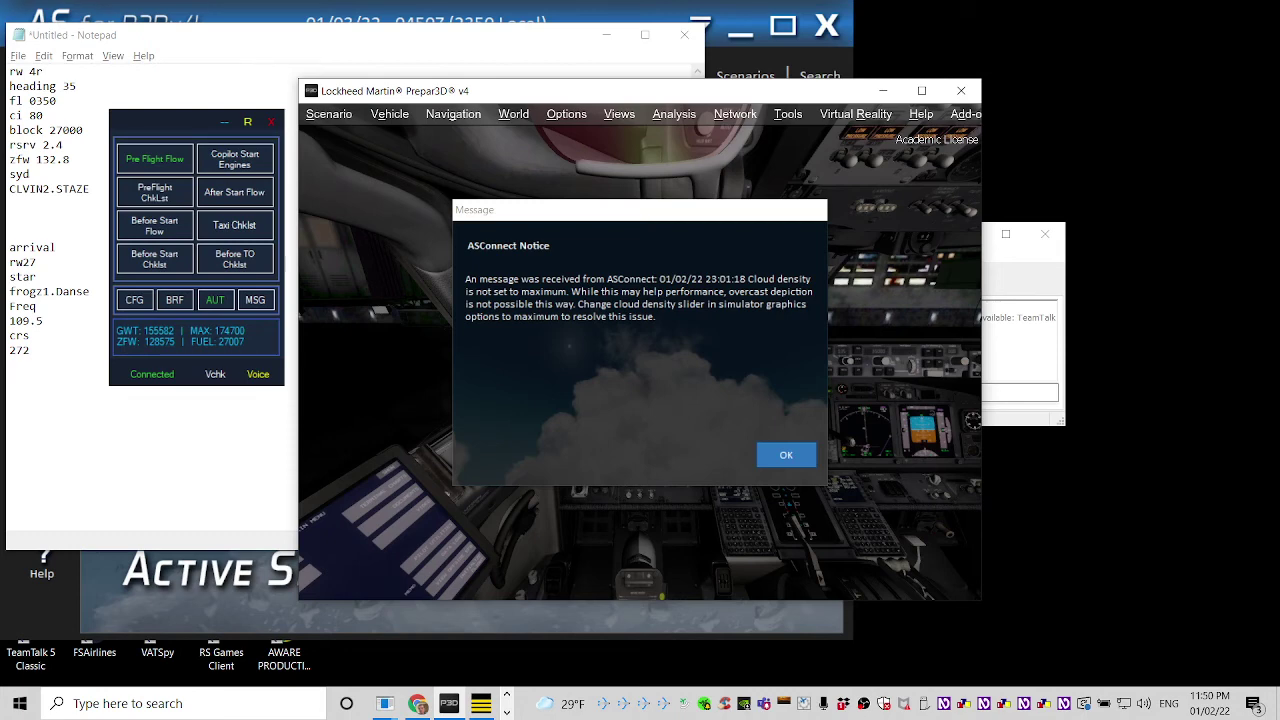
key("alt+Tab")
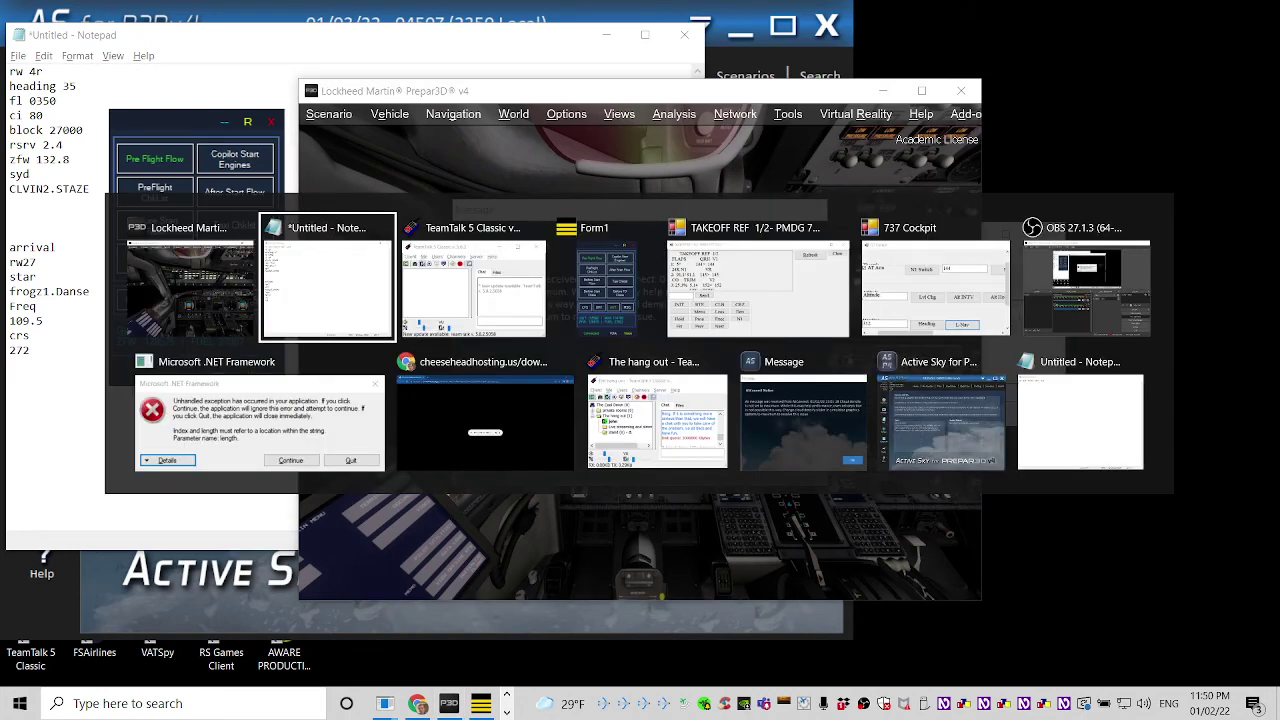
key("alt+Tab")
key("alt+Tab")
key("alt+Tab")
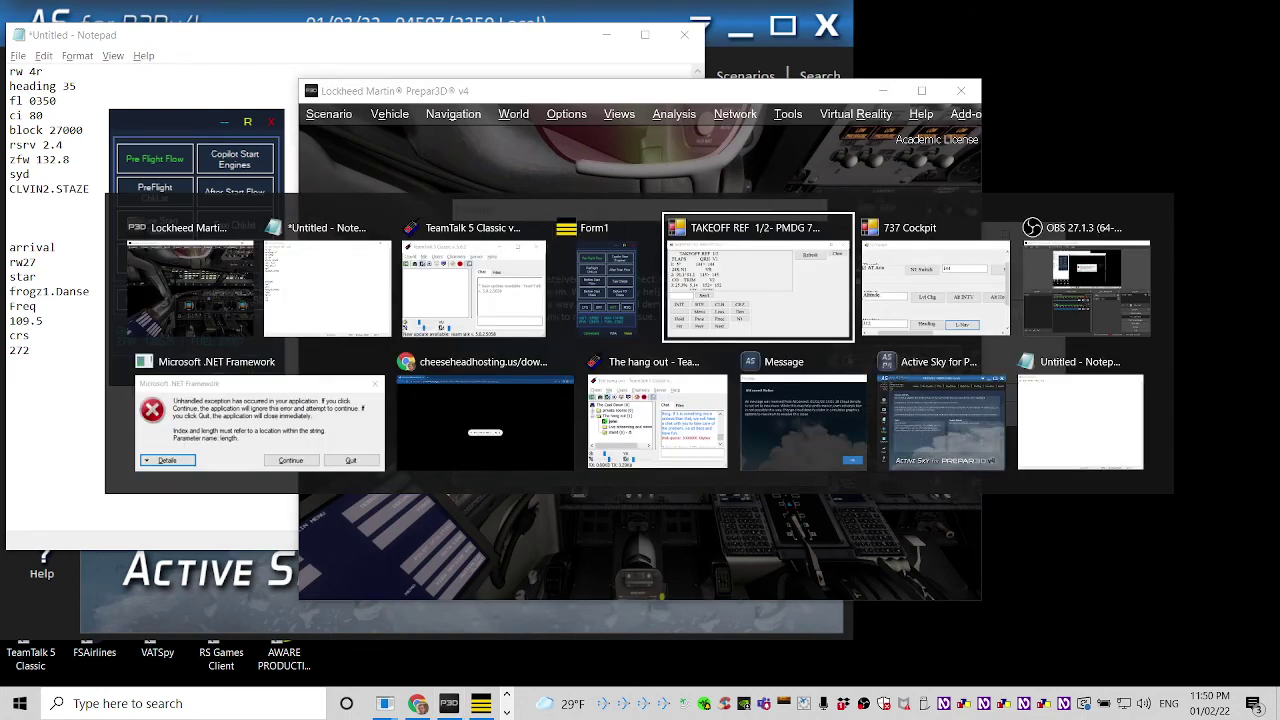
key("alt+Tab")
key("alt+Tab")
key("alt+Tab")
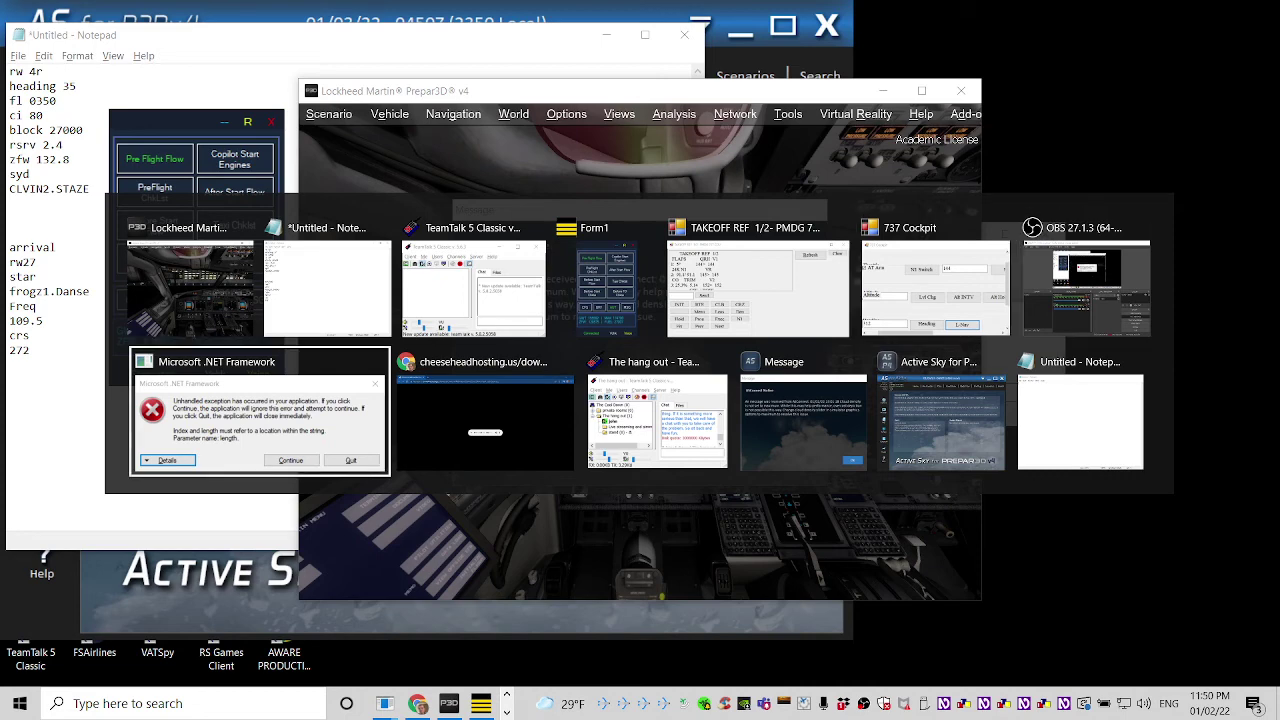
key("alt+Tab")
key("alt+Tab")
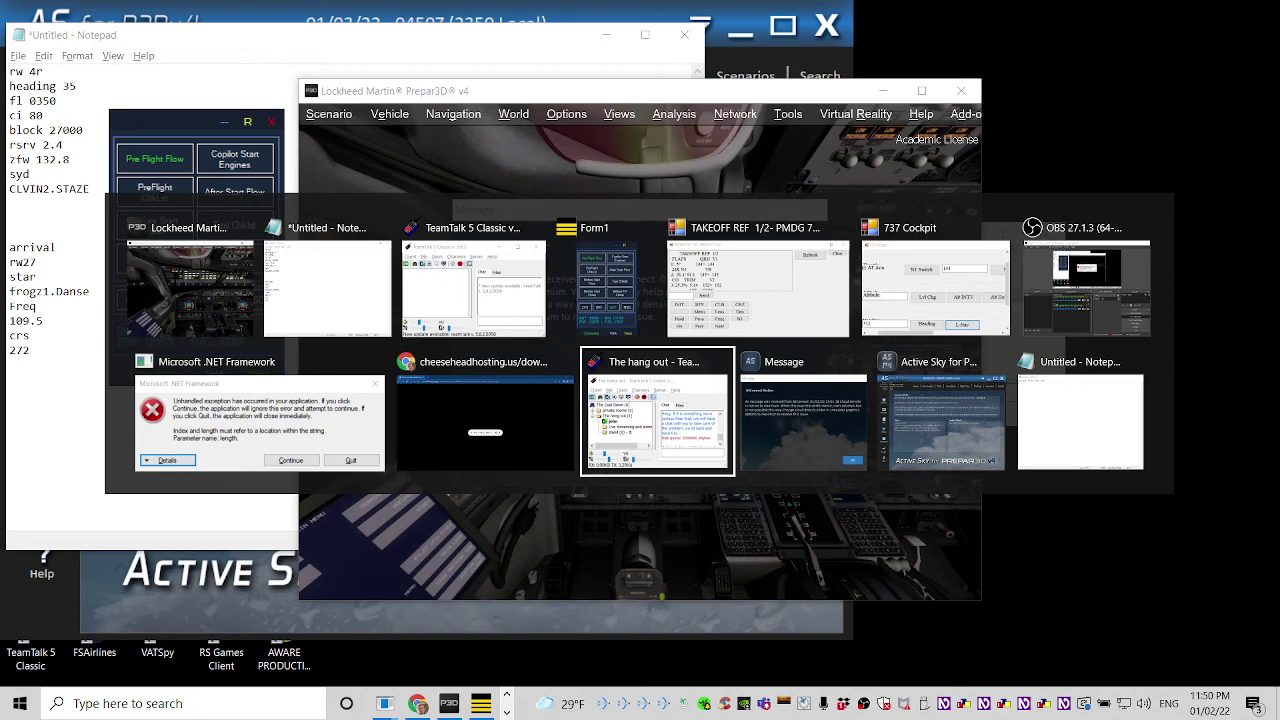
key("alt+Tab")
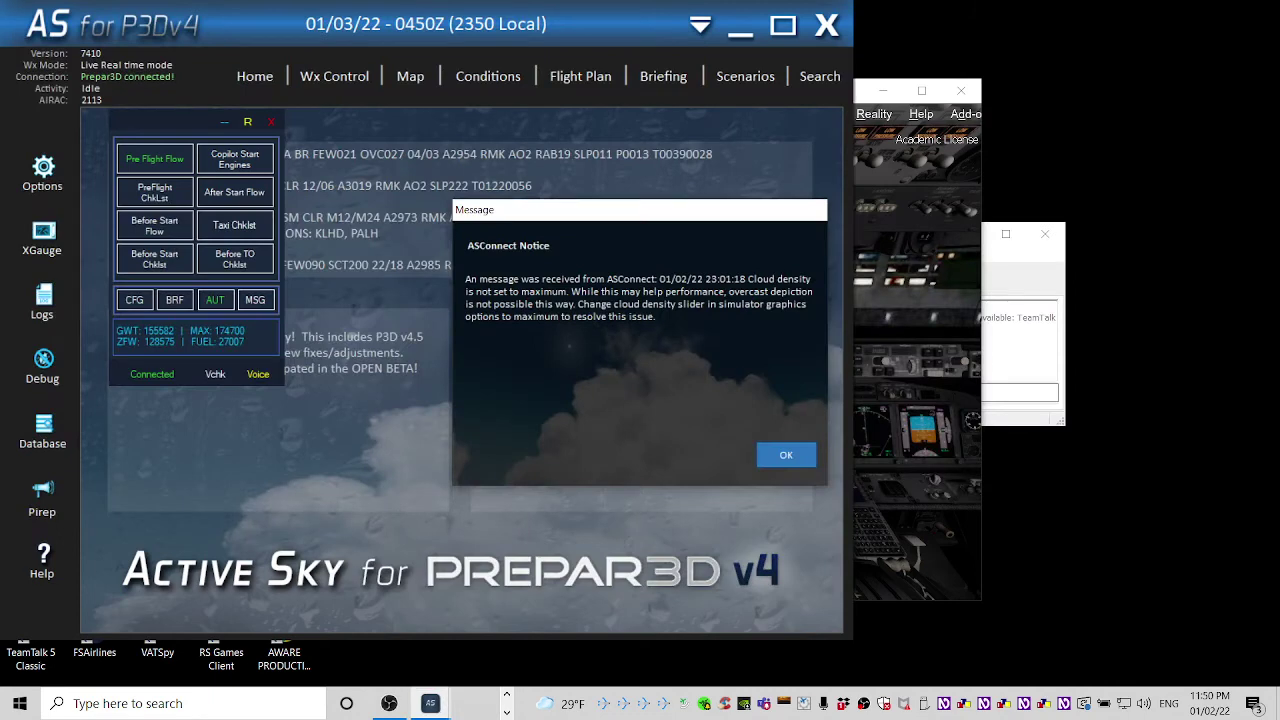
key("alt+Tab")
key("alt+Tab")
key("Return")
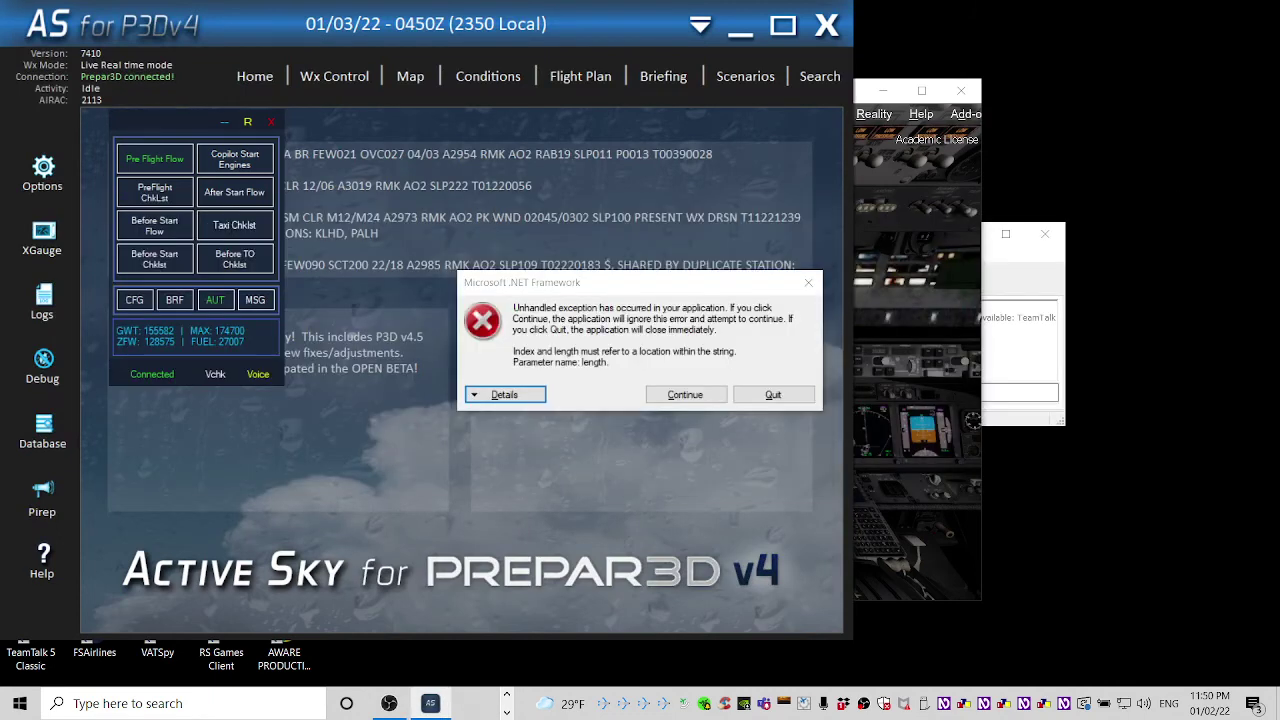
- Bring up the Microsoft .NET Framework error dialog and continue past the unhandled exception without quitting the application
key("alt+Tab")
key("alt+Tab")
key("alt+Tab")
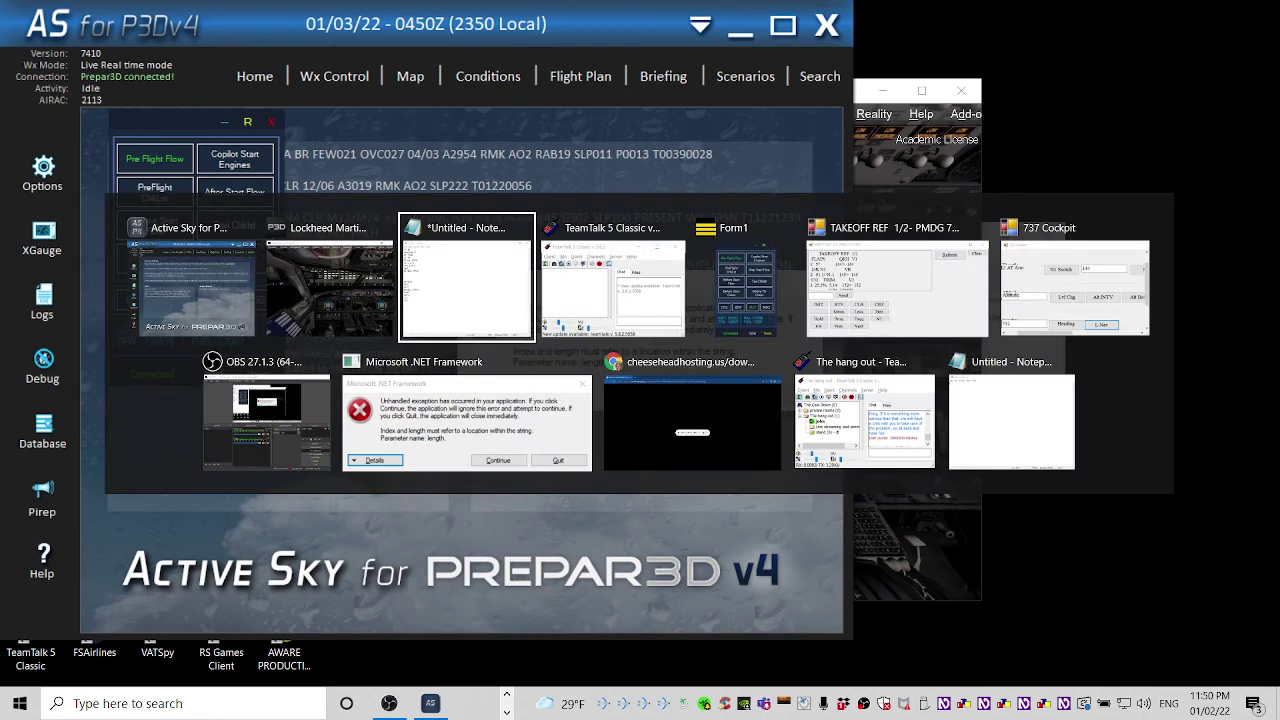
key("alt+Tab")
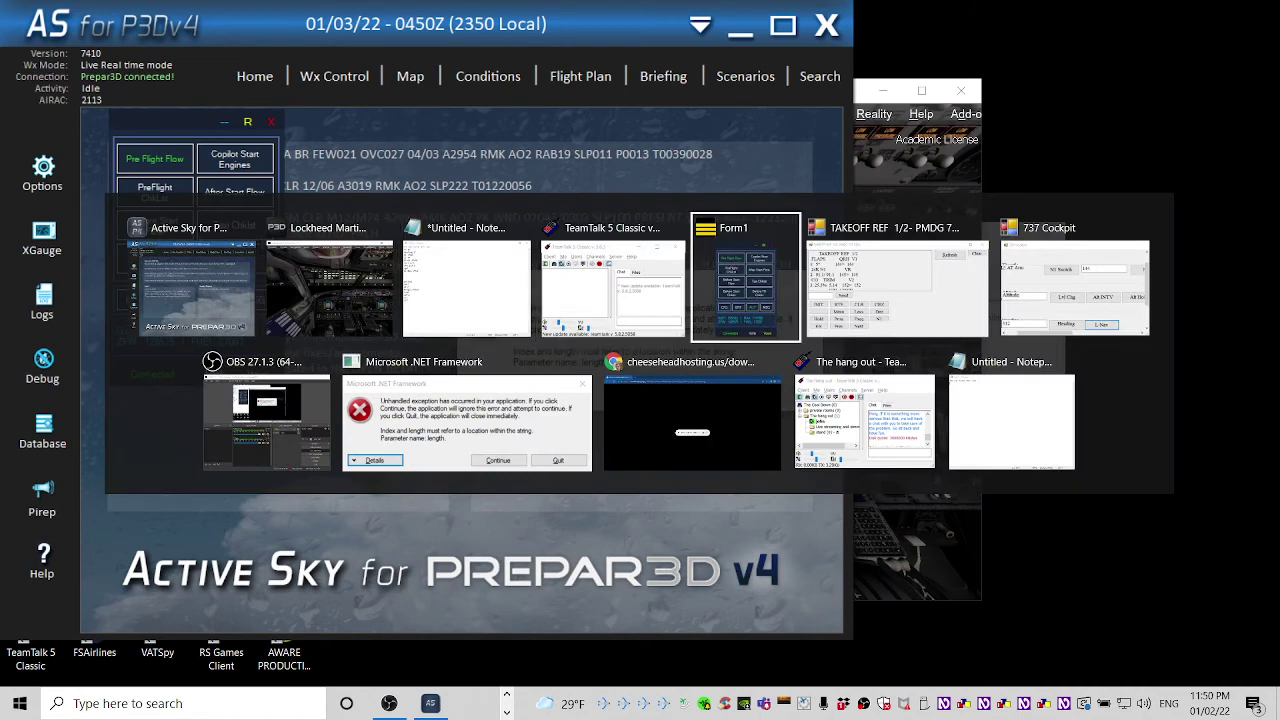
key("alt+Tab")
key("alt+Tab")
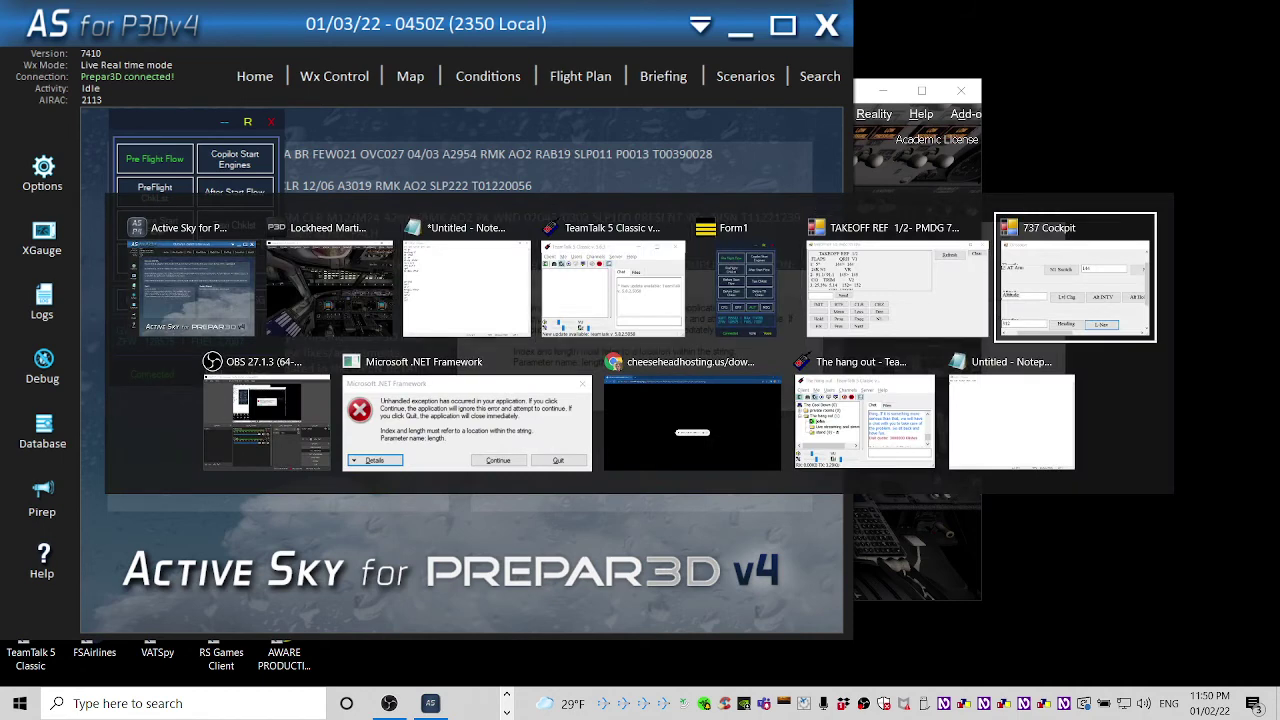
key("alt+Tab")
key("alt+Tab")
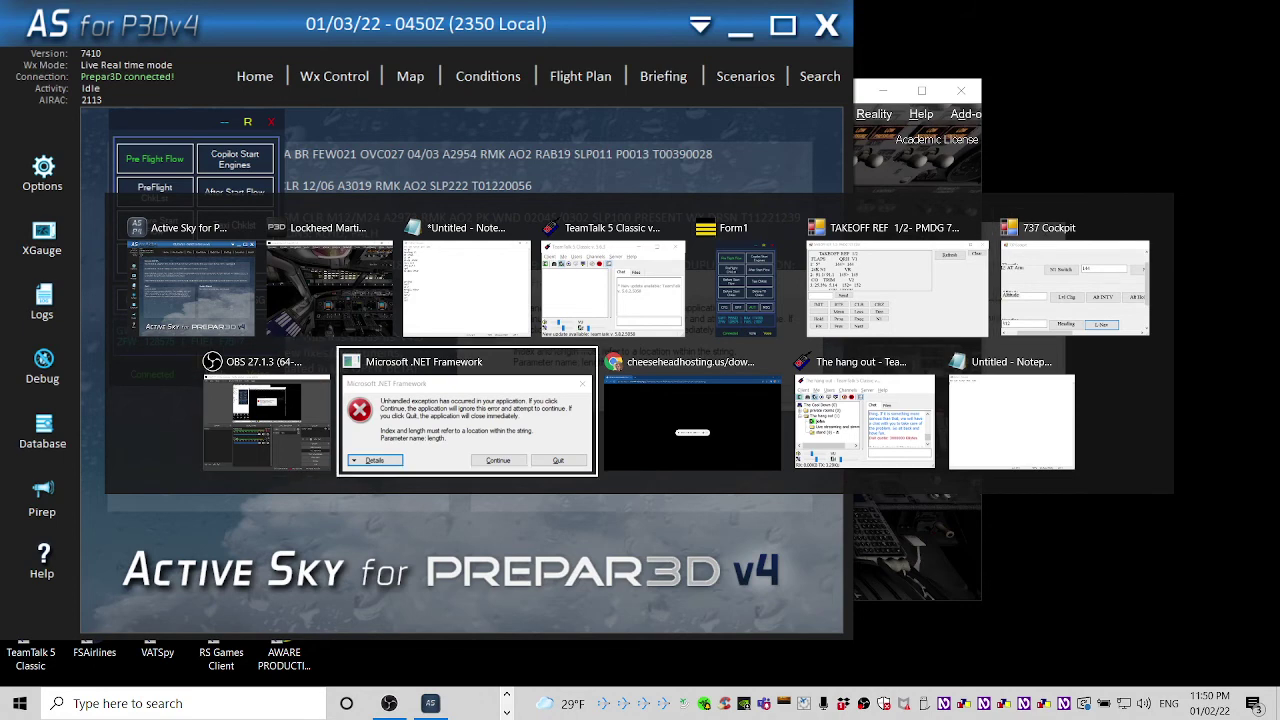
key("Tab")
key("Tab")
key("Tab")
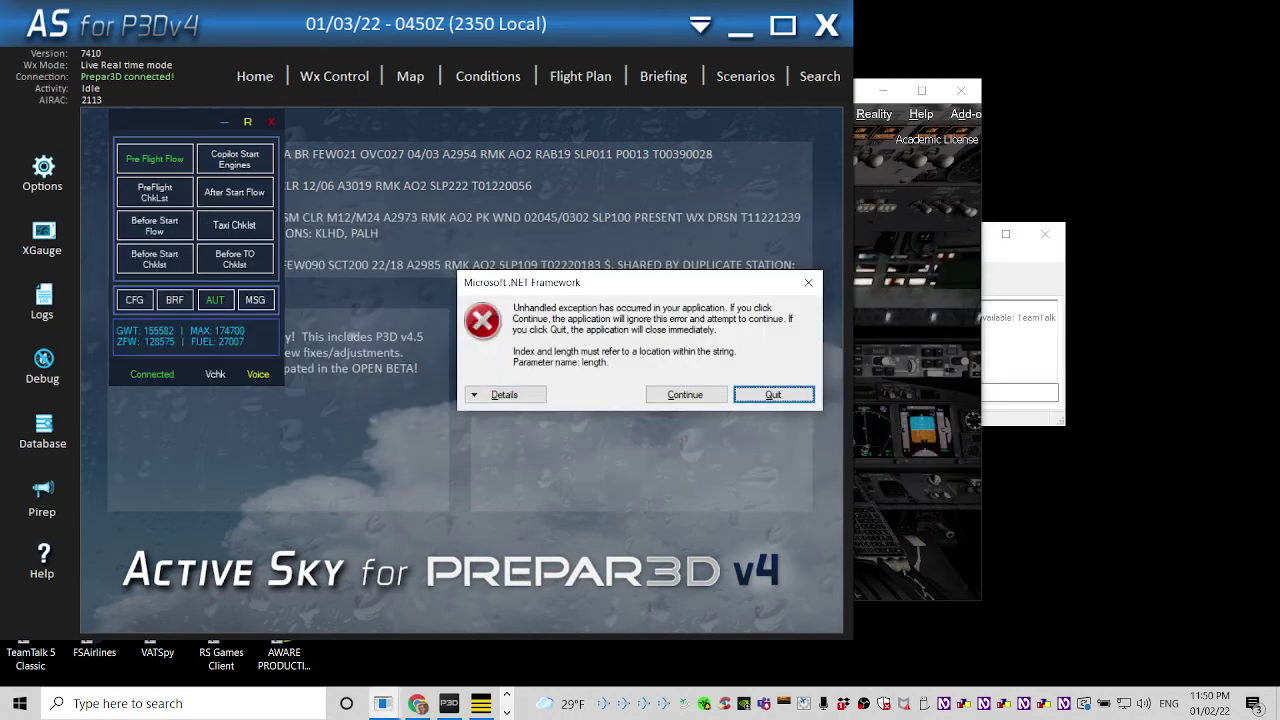
key("Tab")
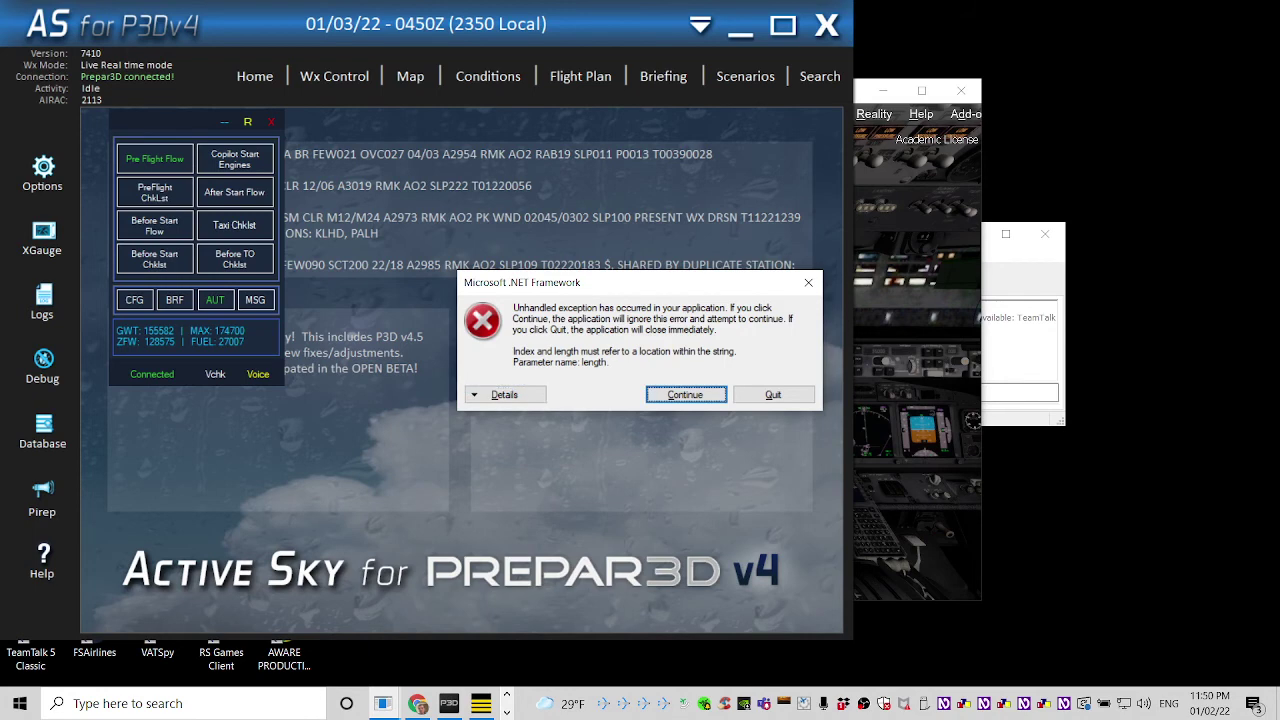
key("Return")
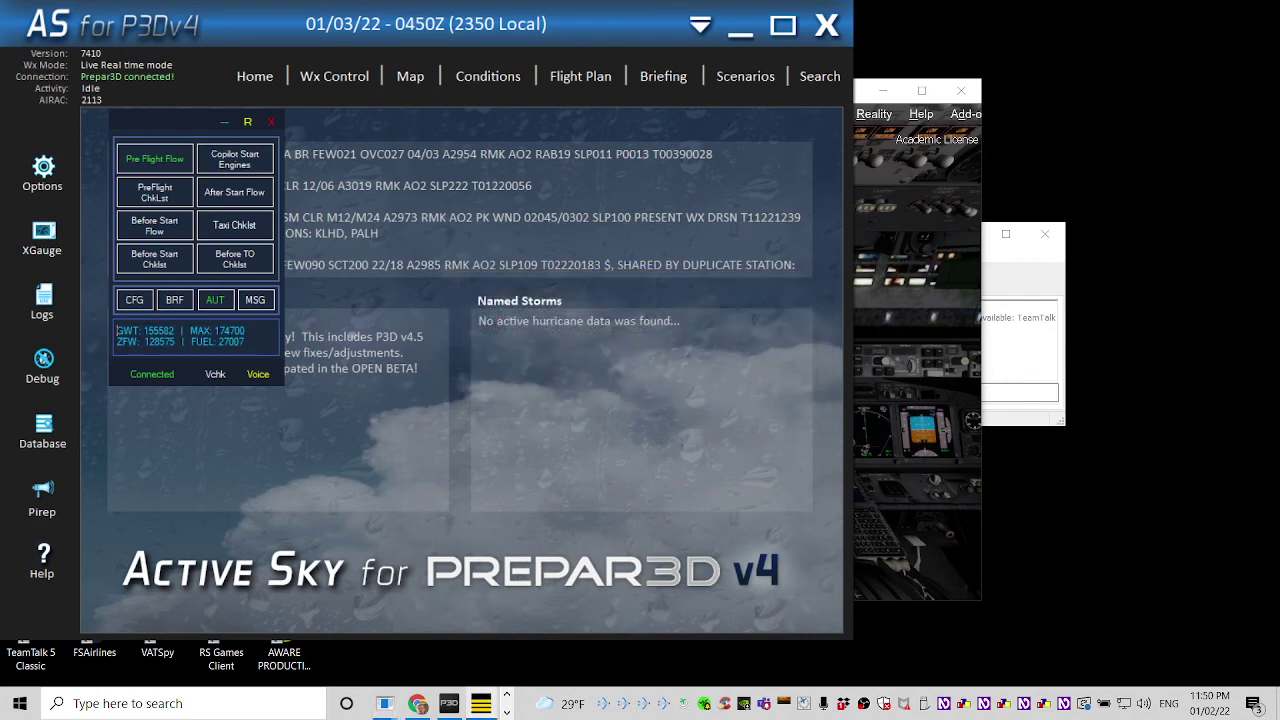
- Review the autopilot panel values in the 737 Cockpit window and switch to Active Sky
key("alt+Tab")
key("alt+Tab")
key("alt+Tab")
key("alt+Tab")
key("alt+Tab")
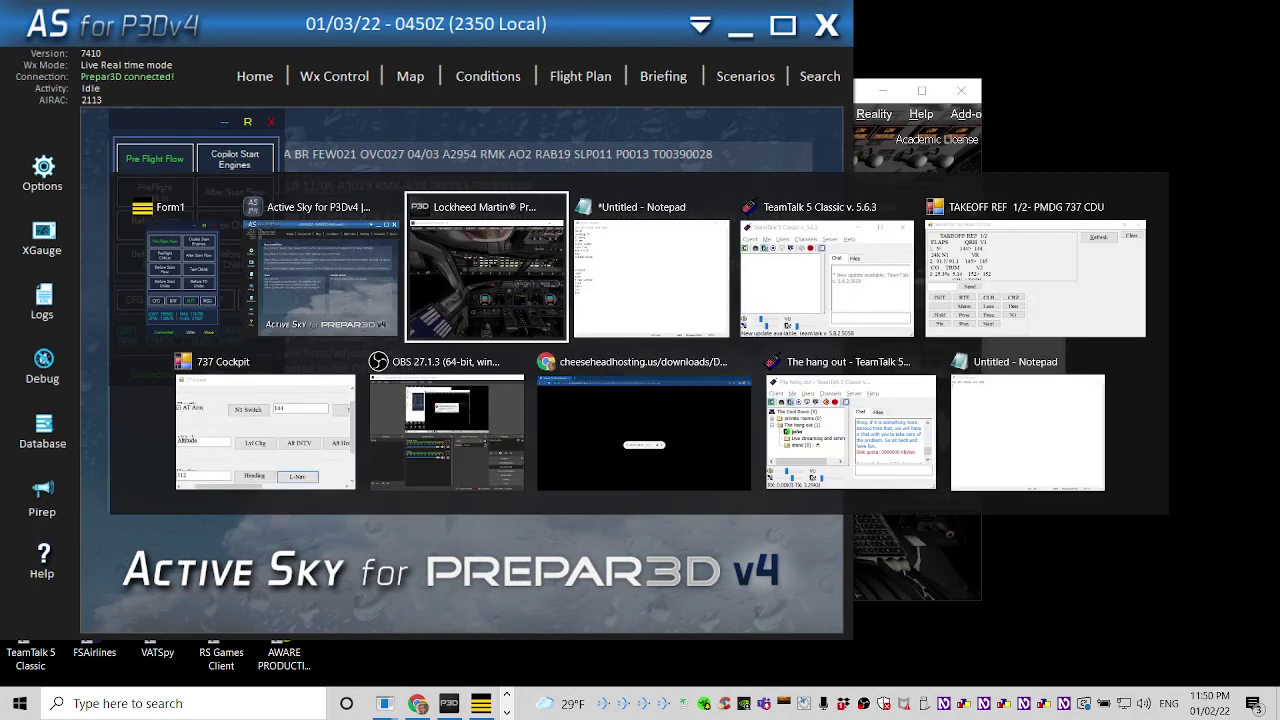
key("alt+Tab")
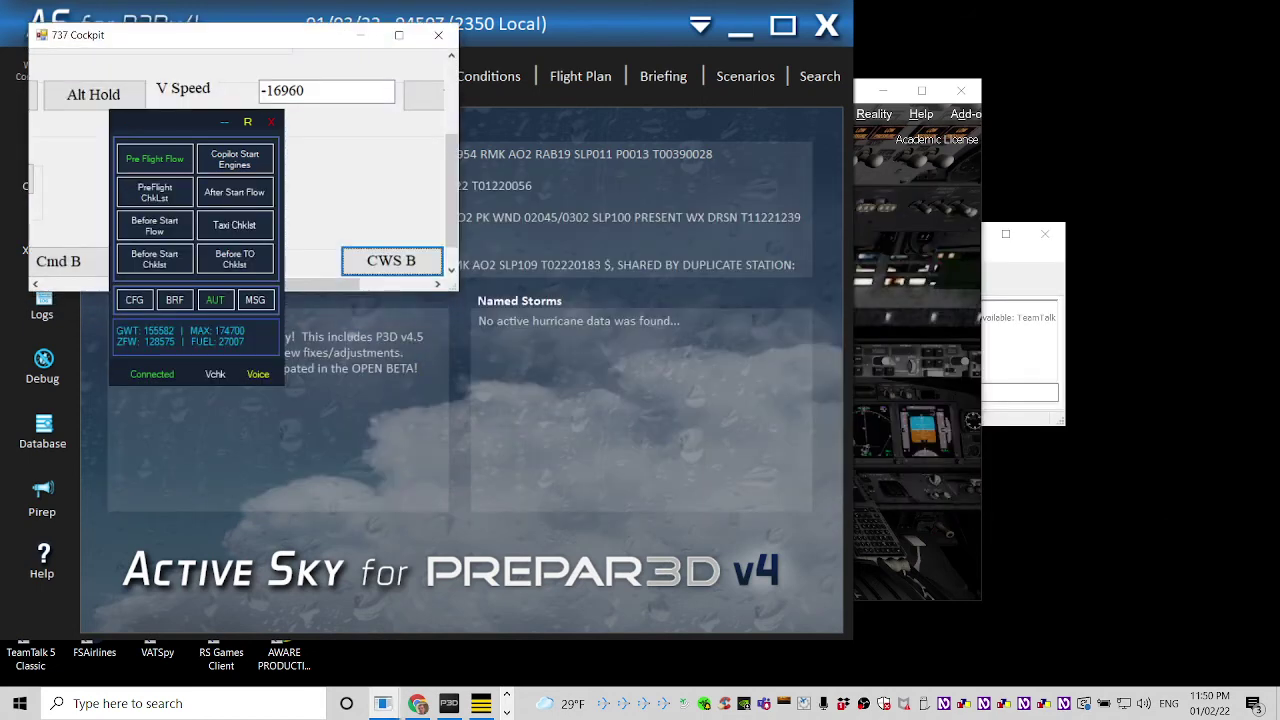
key("Tab")
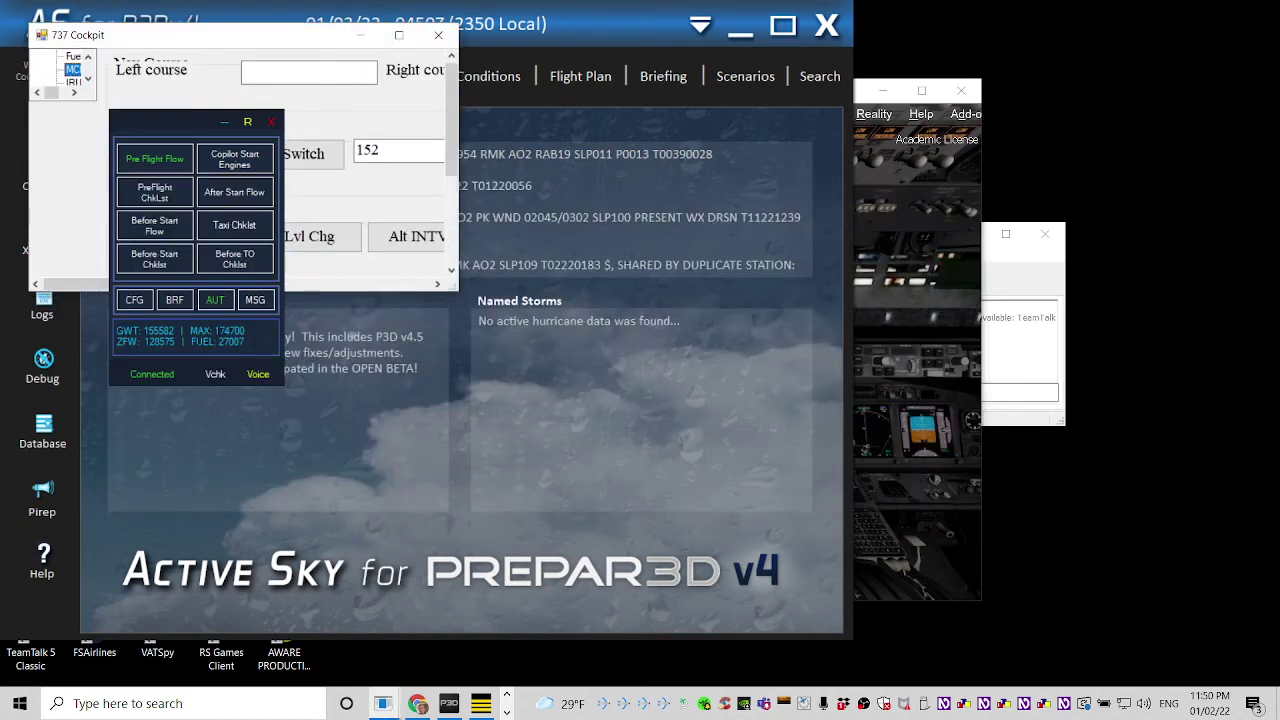
key("shift+Tab")
key("Tab")
key("Tab")
key("alt+Tab")
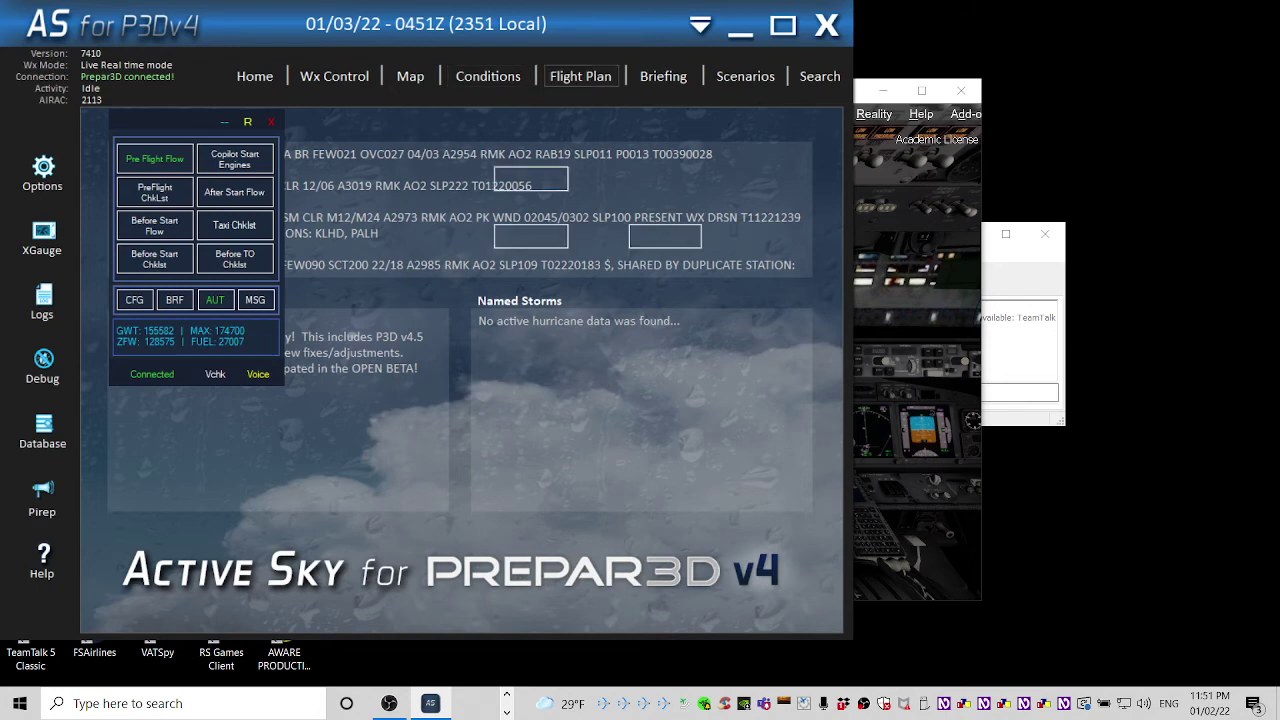
- Load the PLN flight plan file dated 01/02/22 11:03 PM from the Prepar3D v4 Files folder into Active Sky's flight plan page
left_click(580, 76)
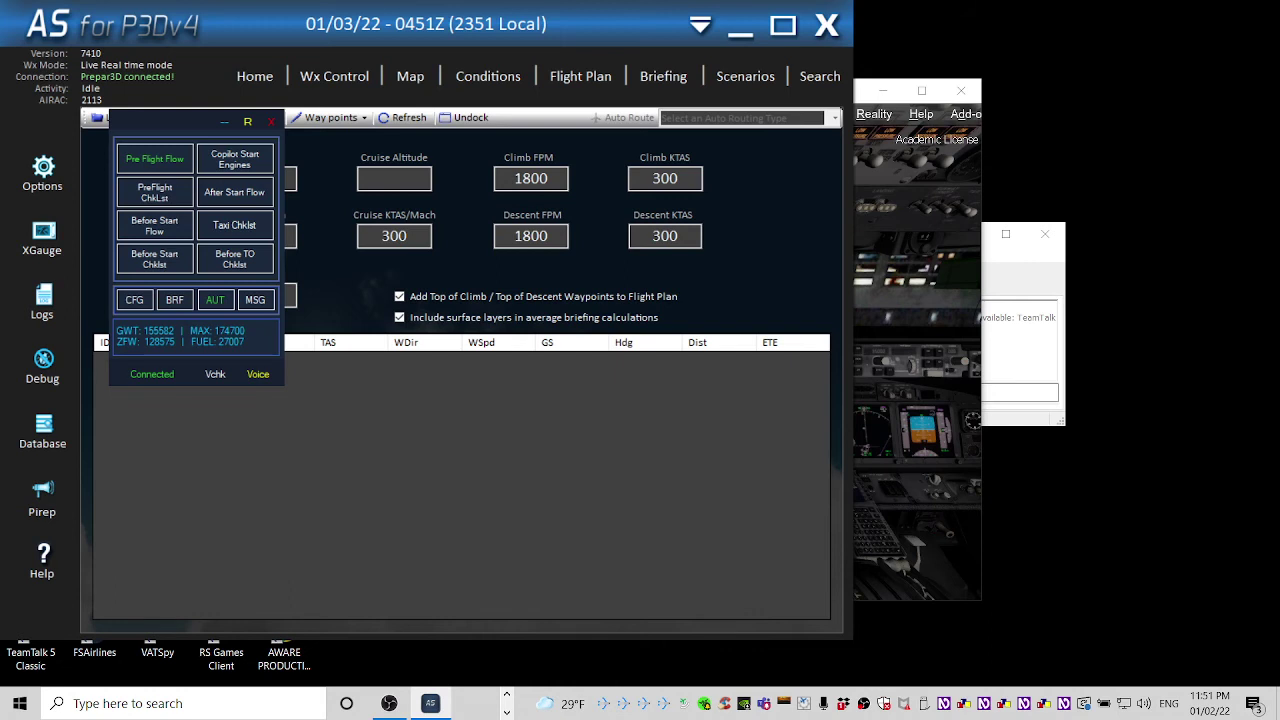
key("Tab")
key("Tab")
key("Tab")
key("Tab")
key("Tab")
key("Tab")
key("Tab")
left_click(97, 117)
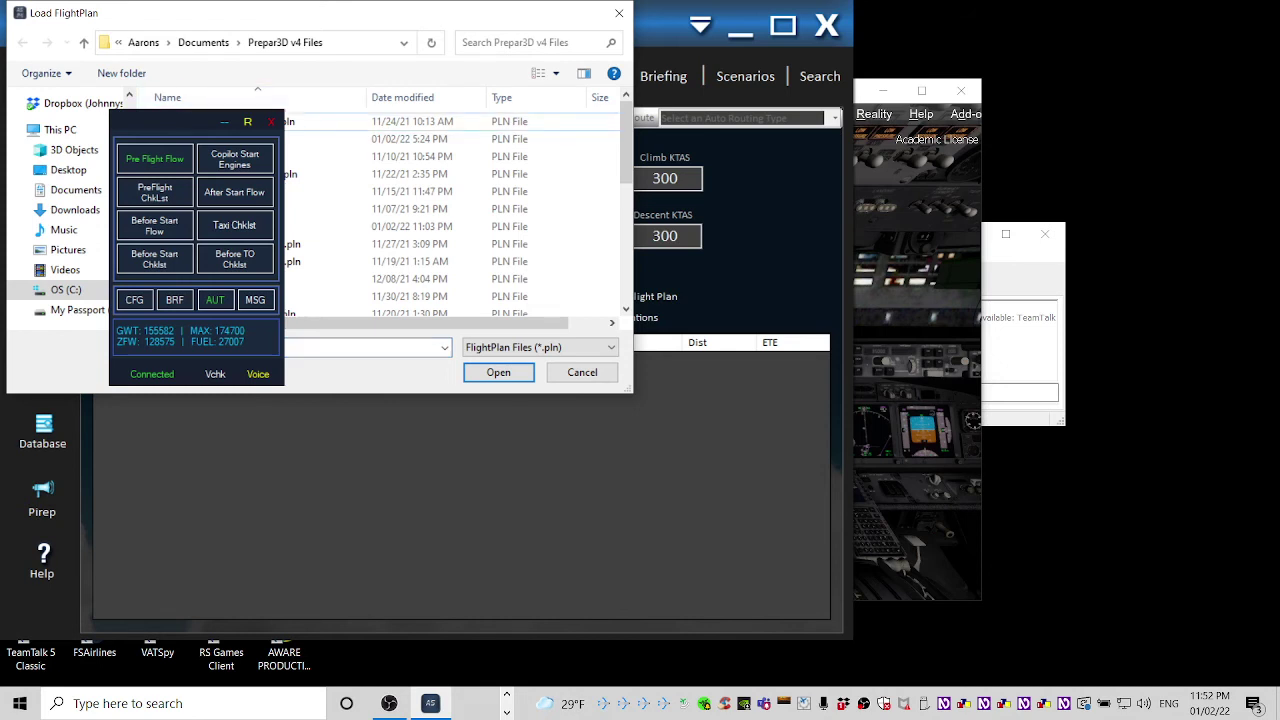
left_click(411, 226)
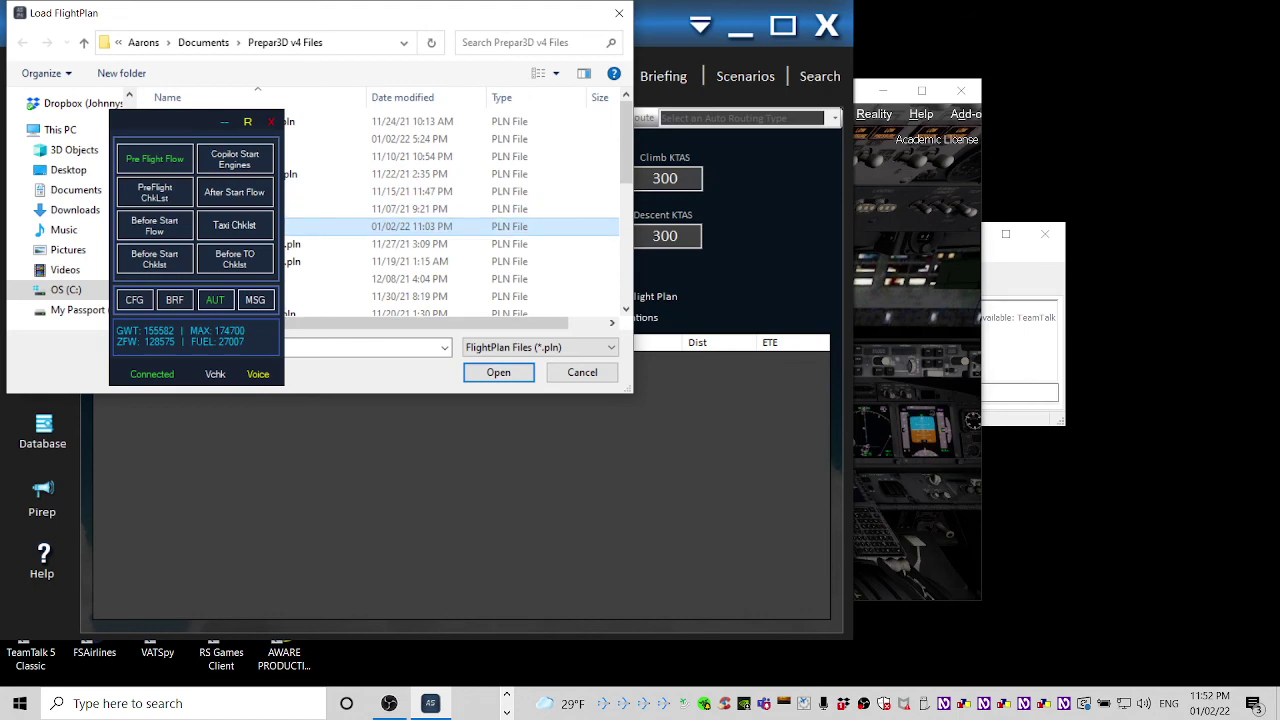
key("Return")
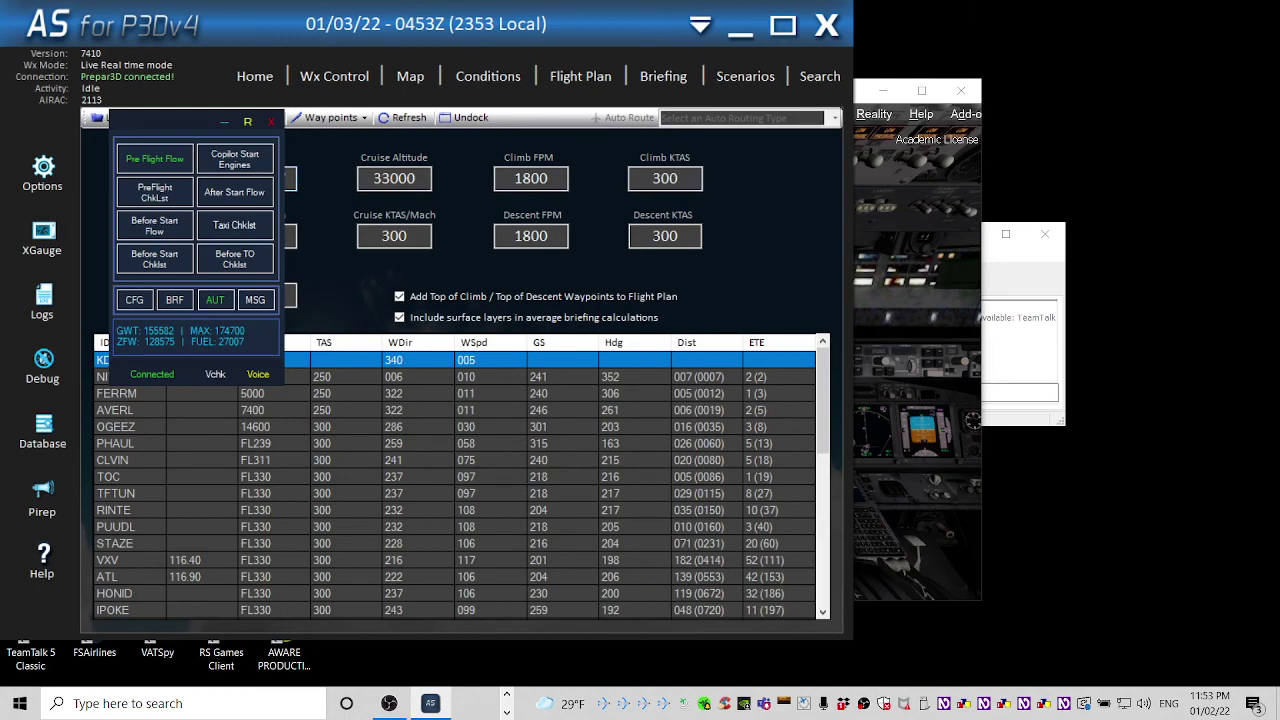
- Switch to the PMDG 737 CDU window and open the route legs page
key("alt+Tab")
key("alt+Tab")
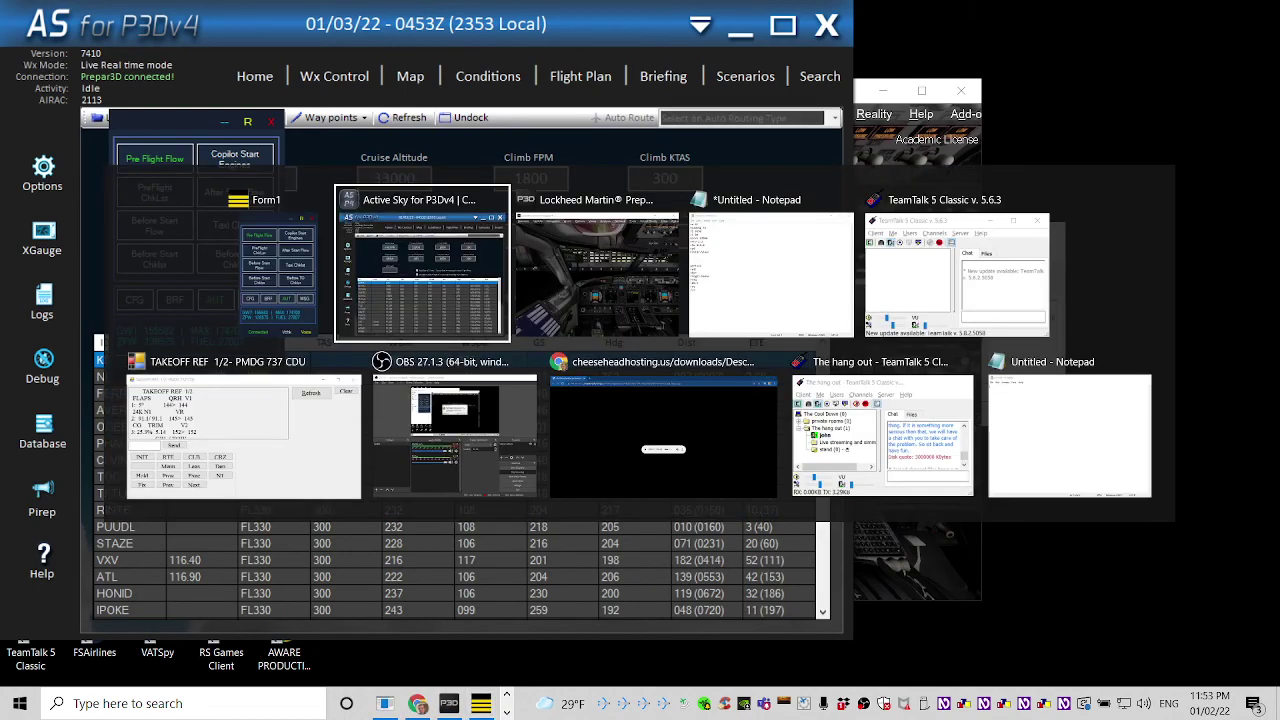
key("super+d")
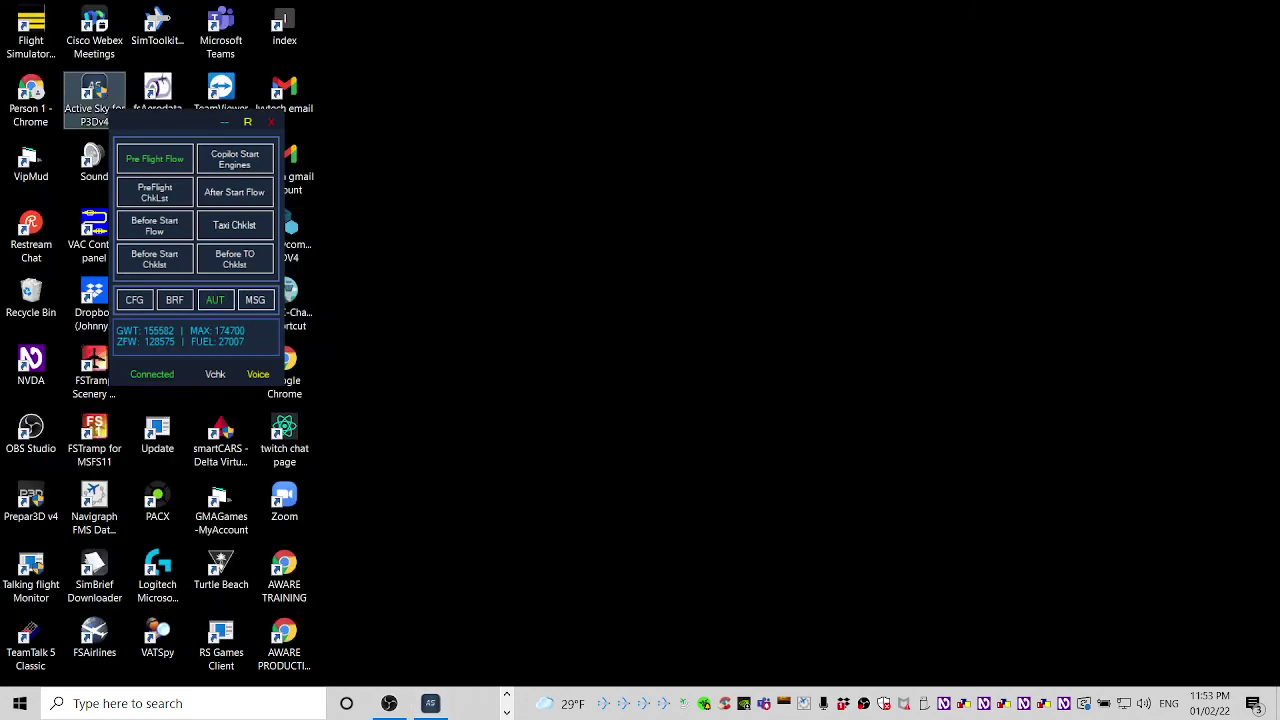
key("alt+Tab")
key("alt+Tab")
key("alt+Tab")
key("alt+Tab")
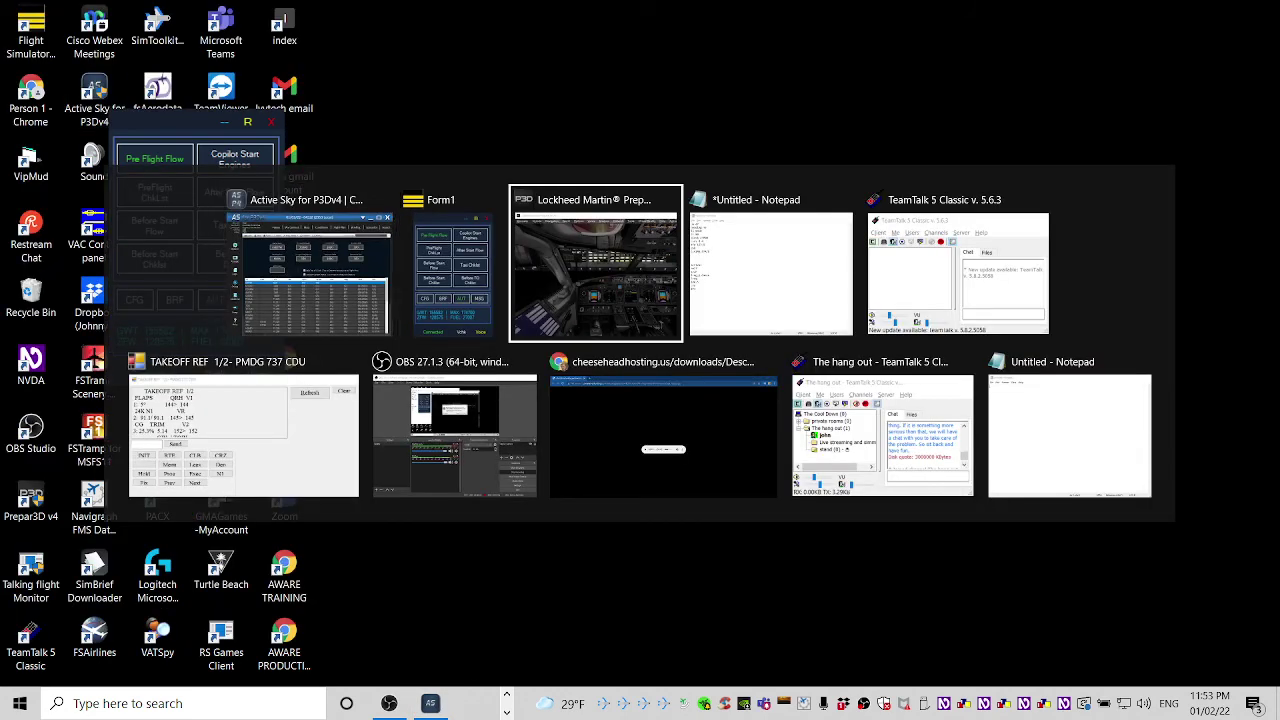
key("alt+Tab")
key("alt+Tab")
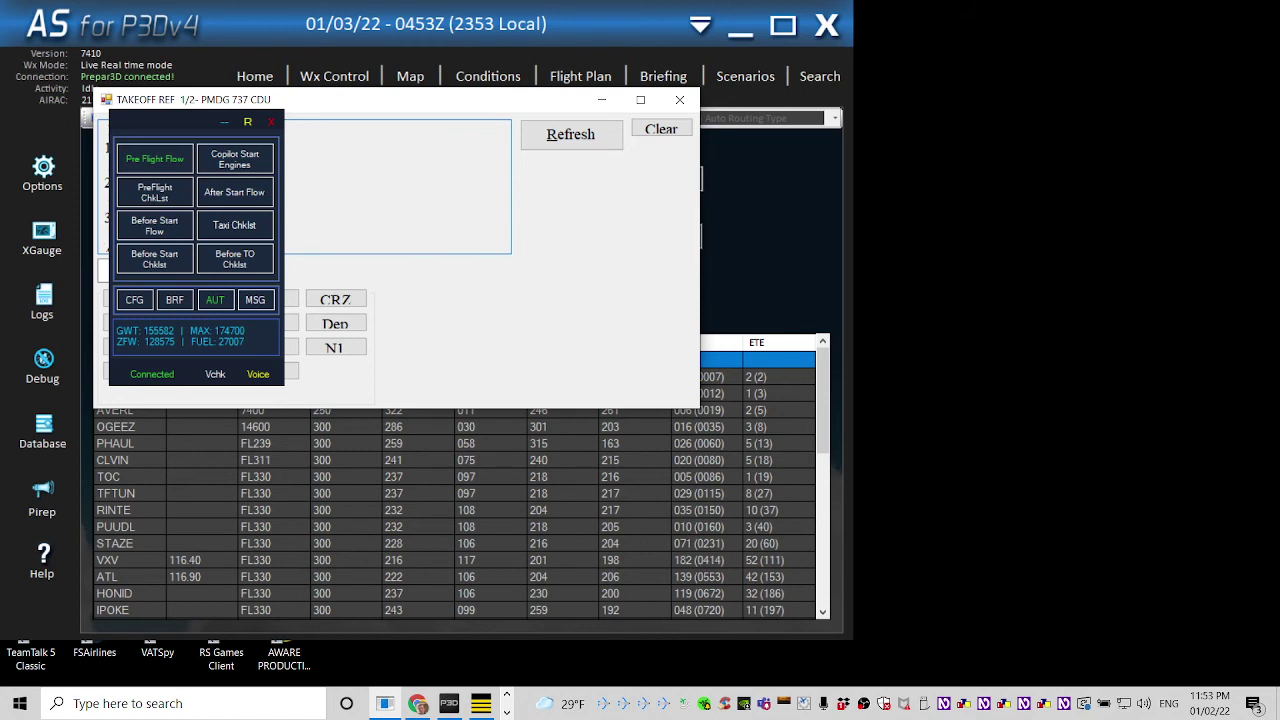
key("ctrl+l")
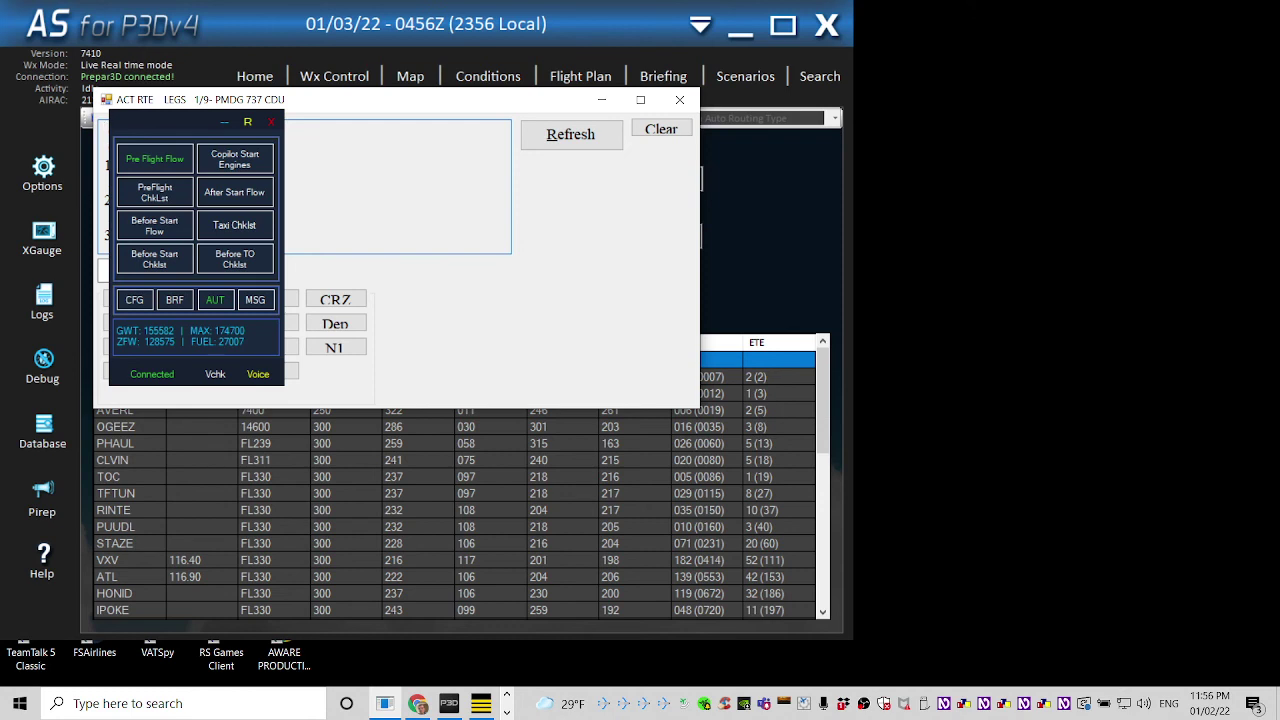
- Examine the active route legs in the CDU, reading through the waypoints with their speeds and altitudes
left_click(105, 165)
left_click(105, 146)
left_click(105, 200)
left_click(105, 218)
key("Down")
key("Down")
key("Down")
key("ctrl+Home")
key("Page_Down")
key("Down")
key("Down")
key("Down")
key("Down")
key("Down")
key("Down")
key("Down")
key("Down")
key("Down")
key("Down")
key("Down")
key("Down")
key("Down")
key("Down")
key("Down")
key("Down")
key("Down")
key("Down")
key("Down")
key("Down")
key("Down")
key("Down")
key("Down")
key("Down")
key("Page_Down")
key("Down")
key("Down")
key("Down")
key("Down")
key("Down")
key("Down")
key("Down")
key("Down")
left_click(105, 166)
- Switch back to the Prepar3D cockpit view
key("alt+Tab")
key("alt+Tab")
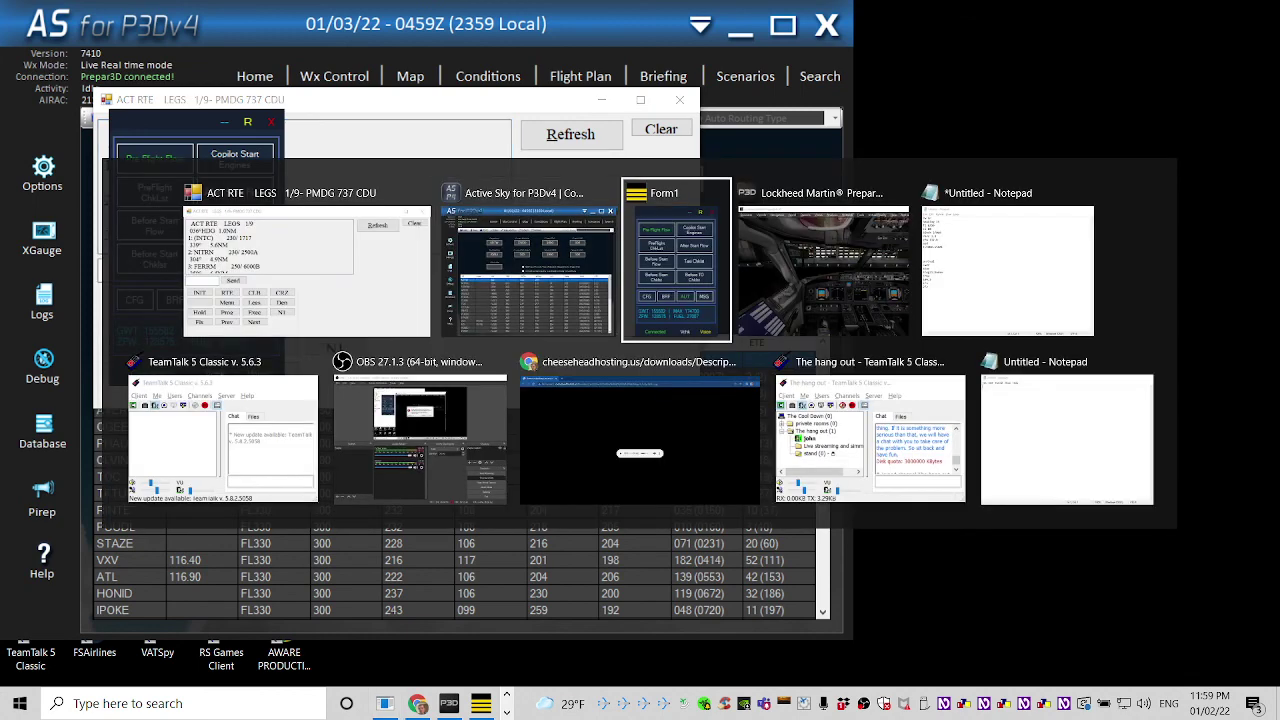
key("alt+Tab")
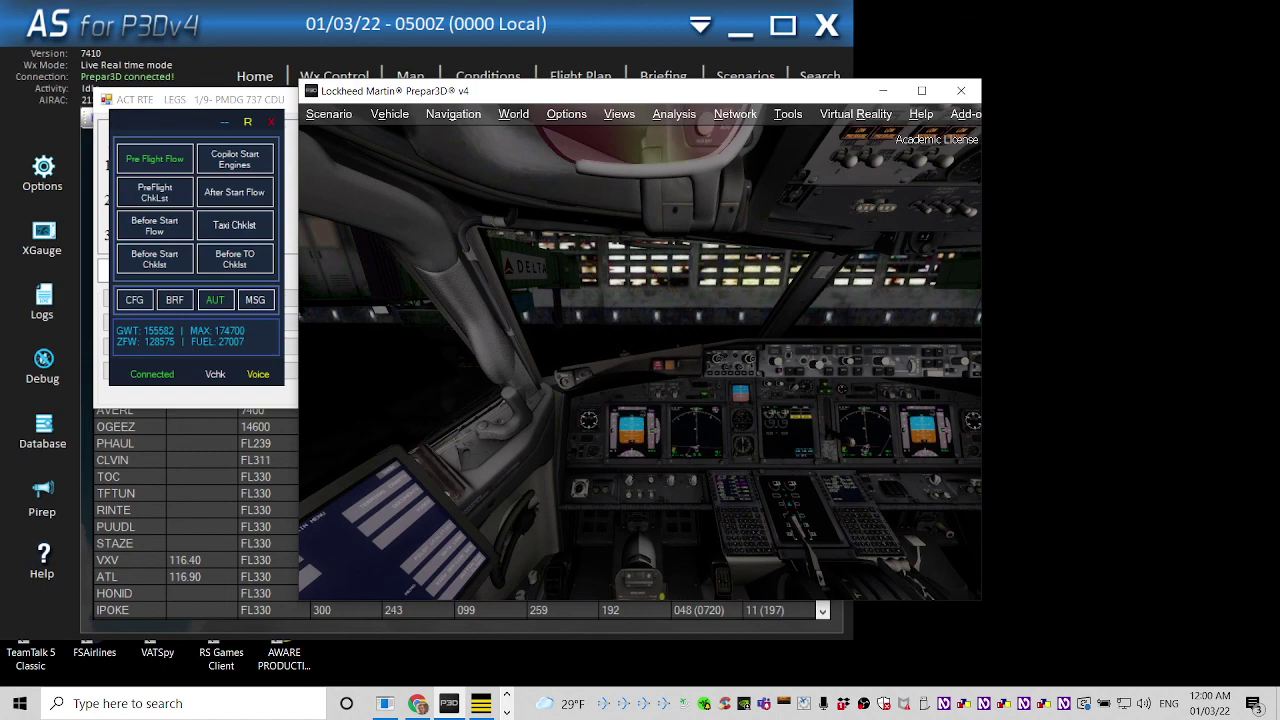
- Switch to OBS and stop the recording
key("alt+Tab")
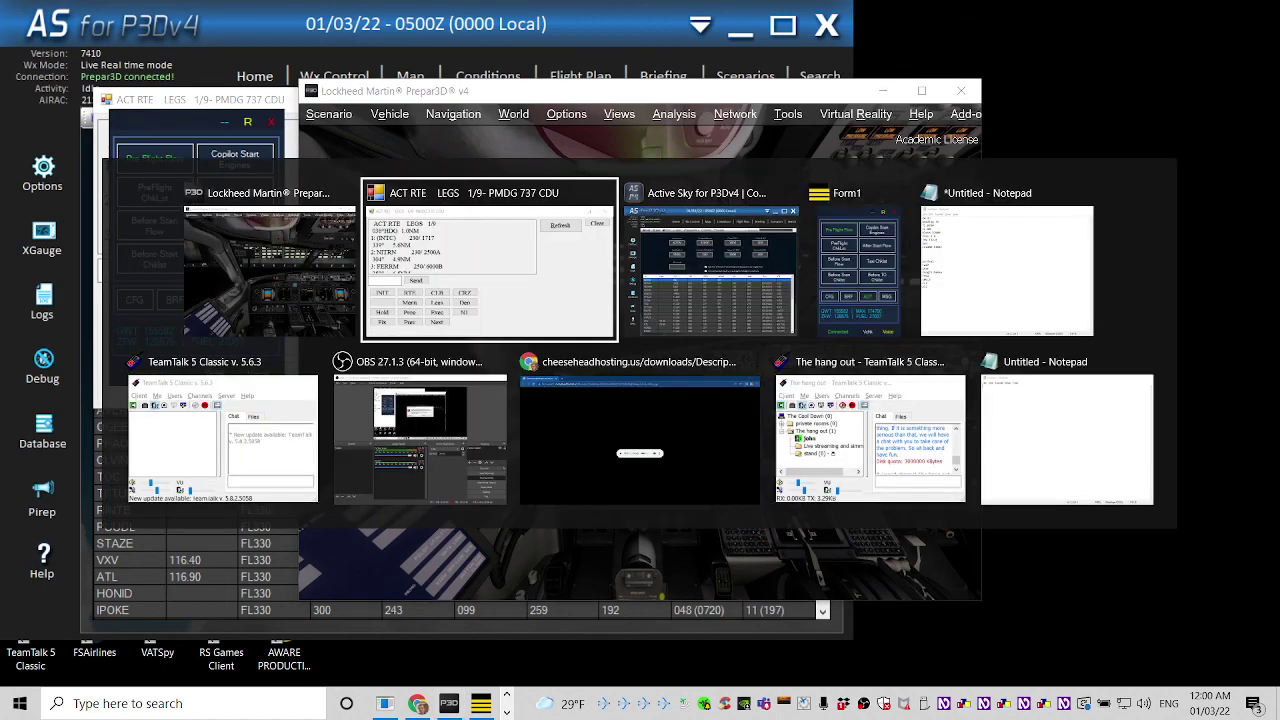
key("alt+Tab")
key("alt+Tab")
key("alt+Tab")
key("alt+Tab")
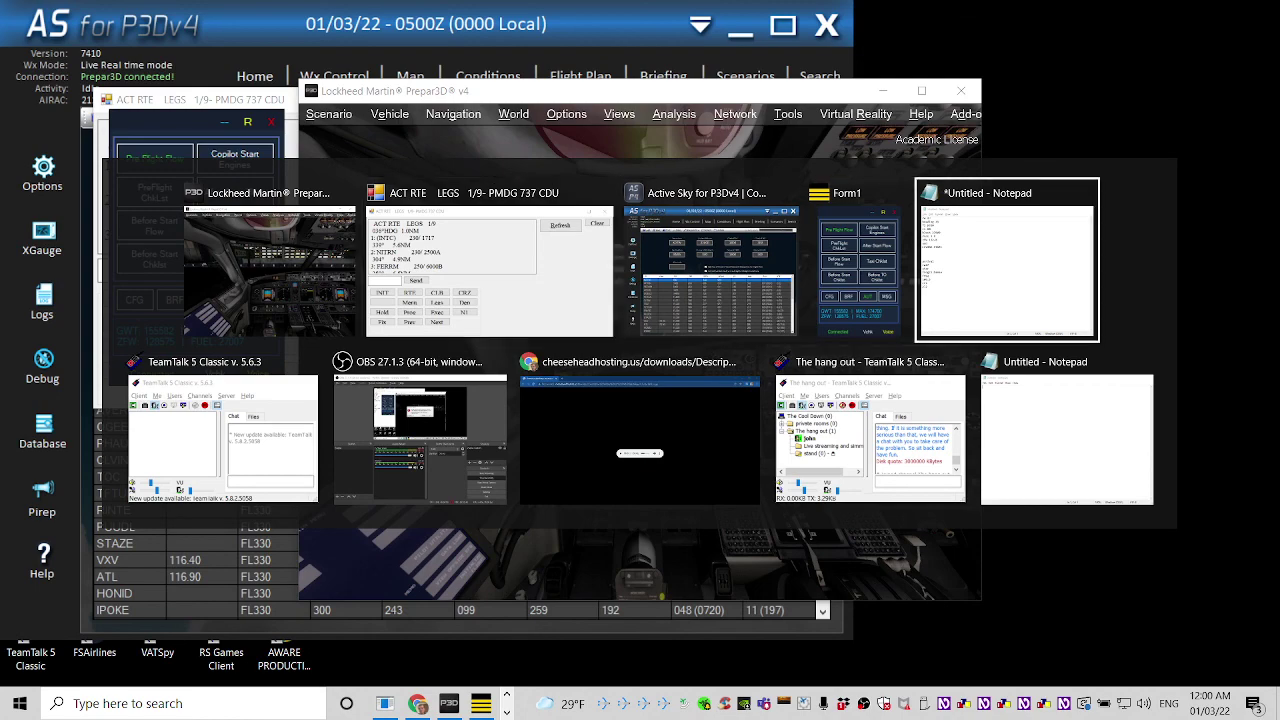
key("alt+Tab")
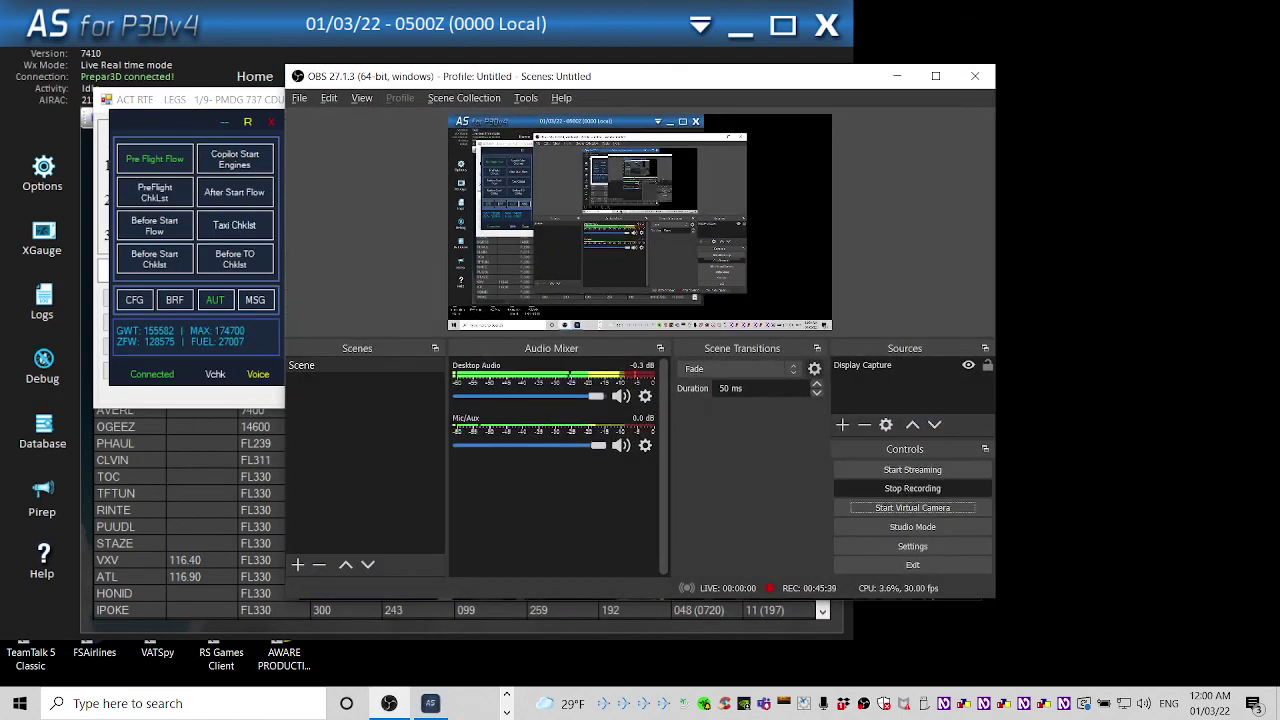
key("shift+Tab")
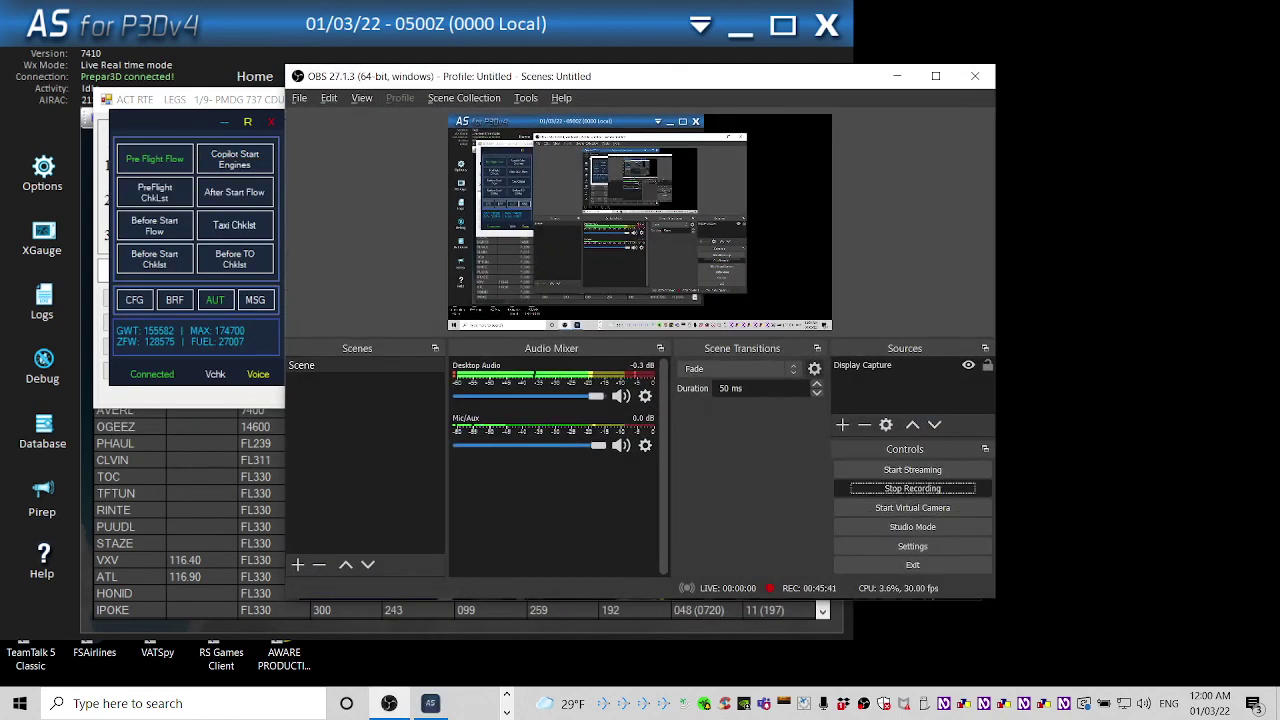